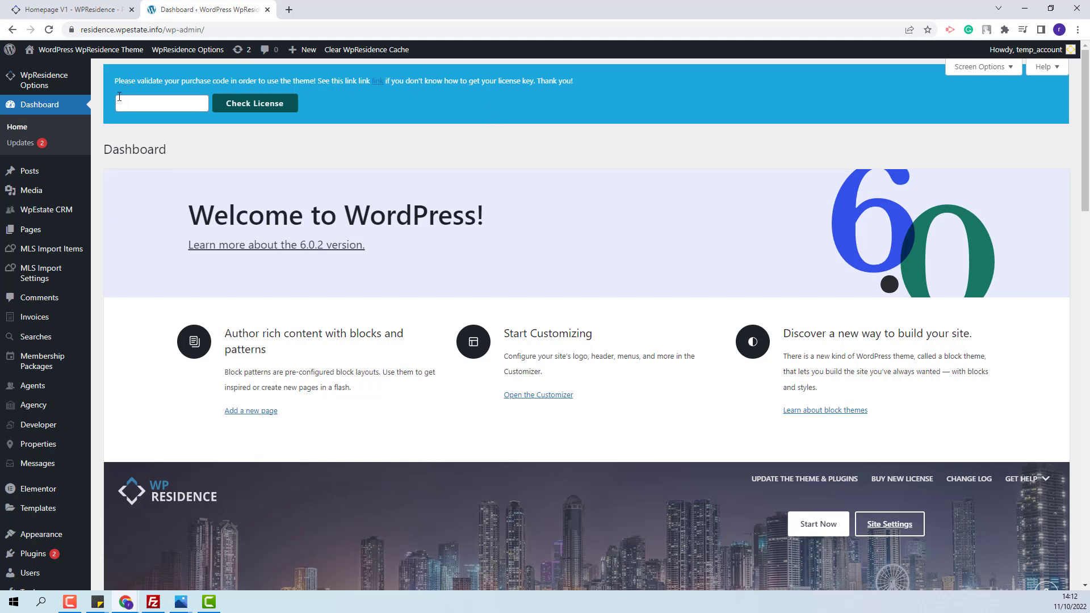
Paste the theme's purchase code into the licence field on the dashboard and validate it
{"action": "left_click", "coordinate": [152, 103]}
{"action": "key", "text": "ctrl+v"}
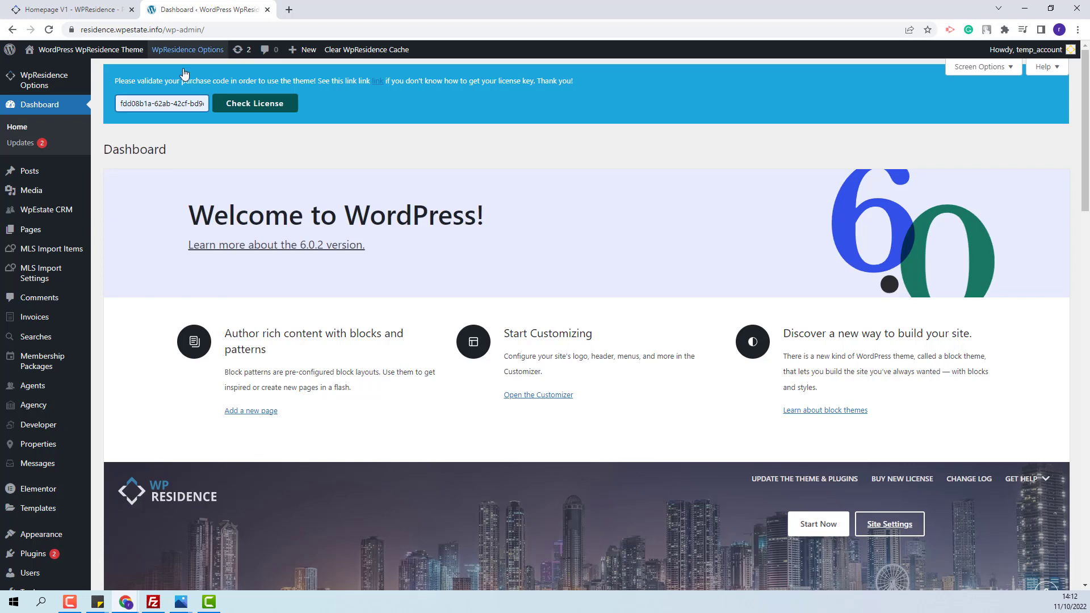
{"action": "left_click", "coordinate": [248, 107]}
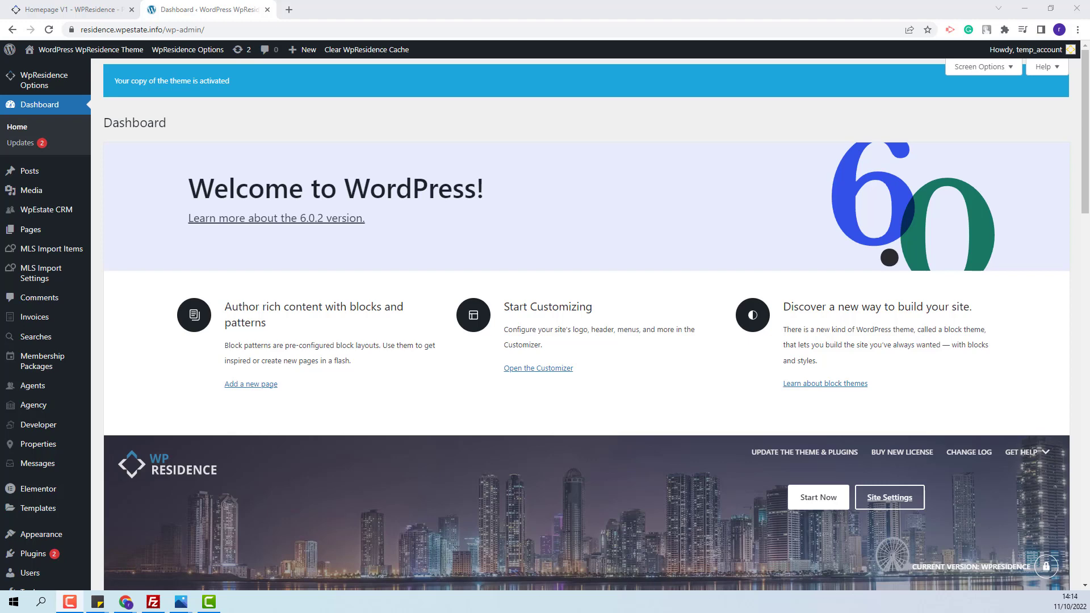
Find the SVG Support plugin by searching new plugins for "svg", install it and activate it
{"action": "left_click", "coordinate": [34, 561]}
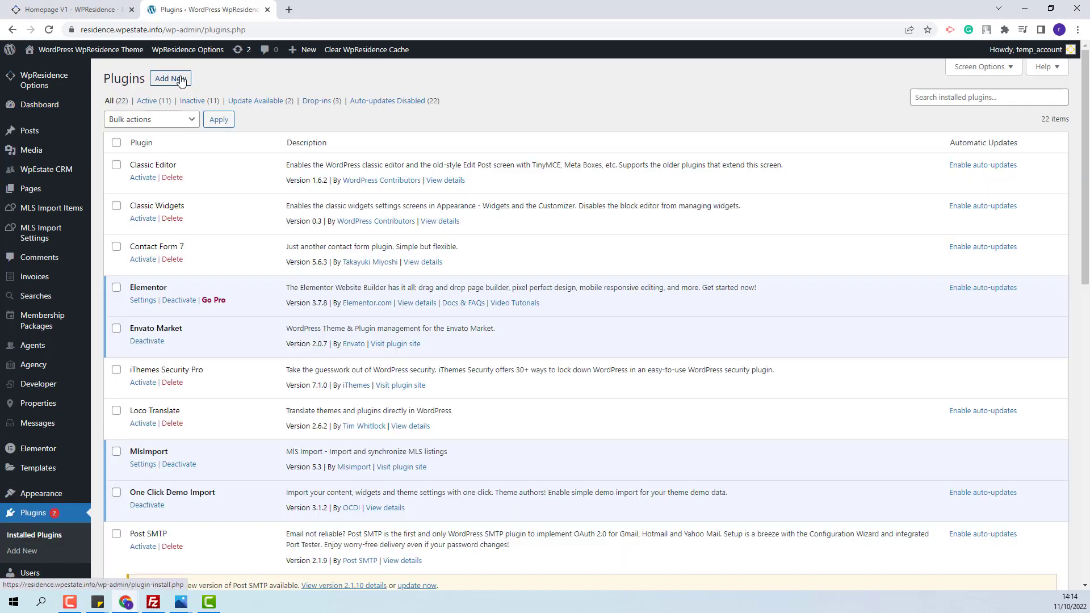
{"action": "left_click", "coordinate": [181, 81]}
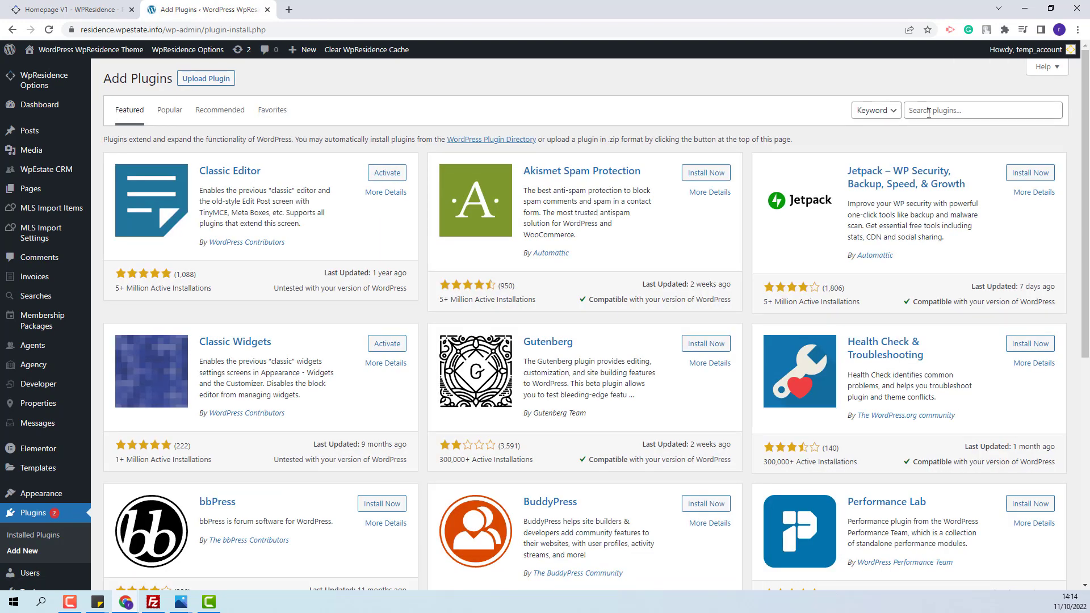
{"action": "left_click", "coordinate": [930, 111]}
{"action": "type", "text": "svg"}
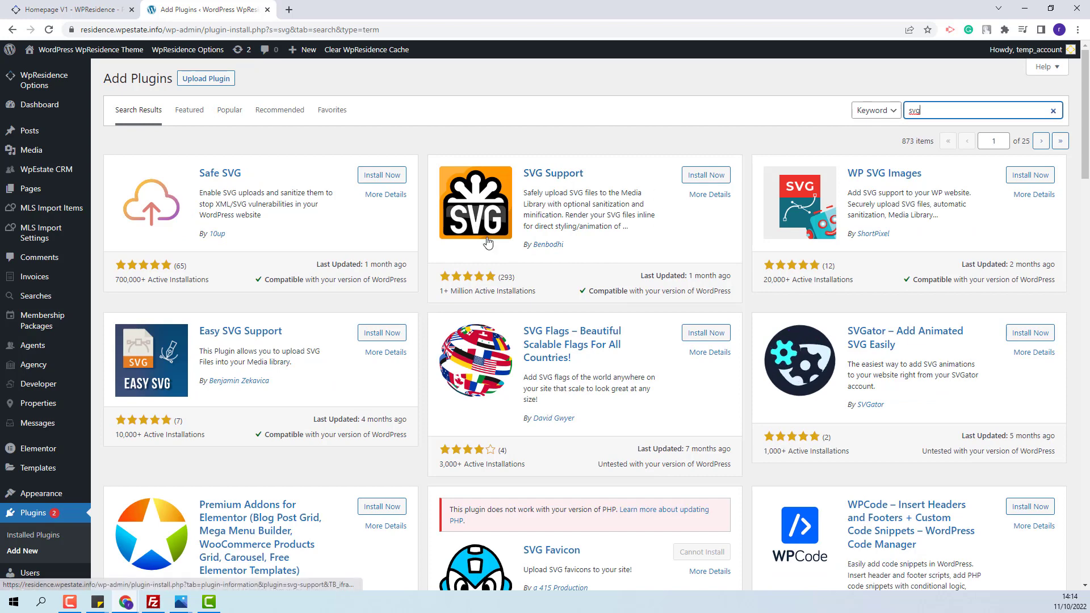
{"action": "left_click", "coordinate": [706, 177]}
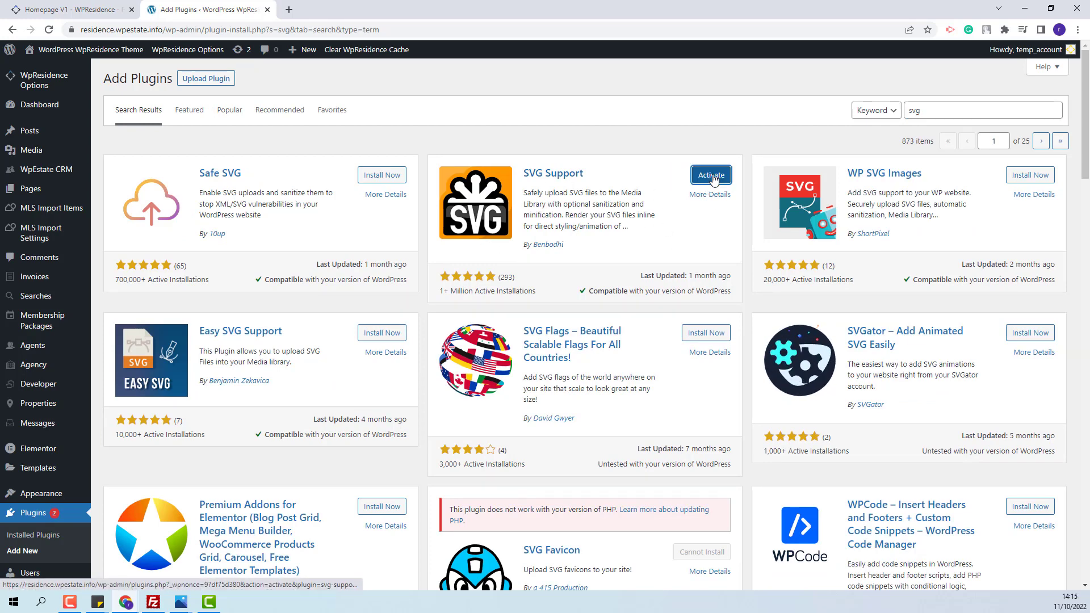
{"action": "left_click", "coordinate": [714, 179]}
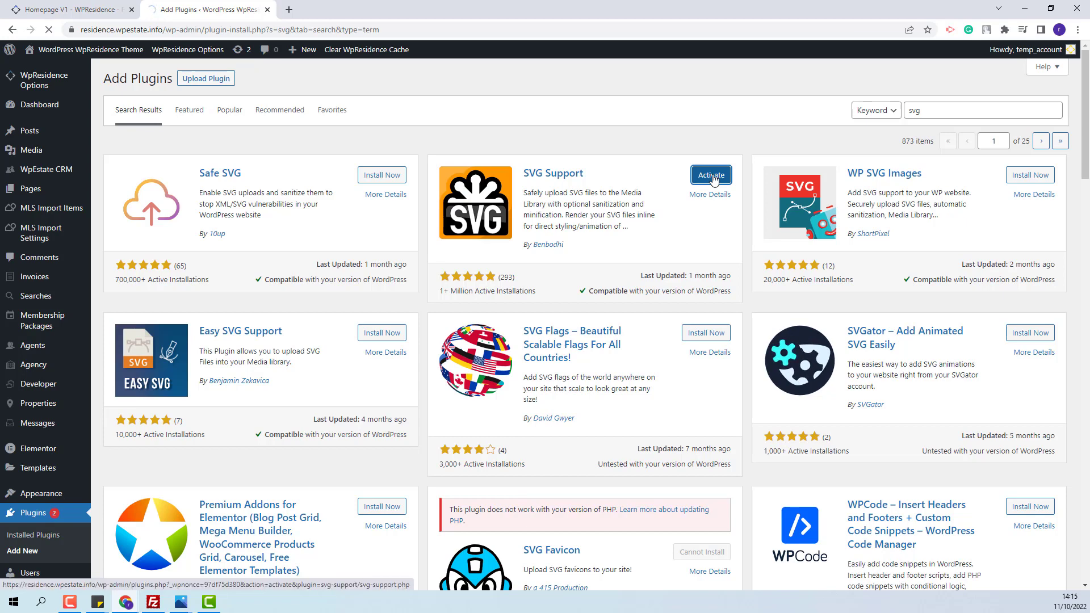
Enable "Restrict to Administrators?" in the SVG Support plugin's settings and save the changes
{"action": "scroll", "coordinate": [714, 176], "scroll_direction": "down", "scroll_amount": 3}
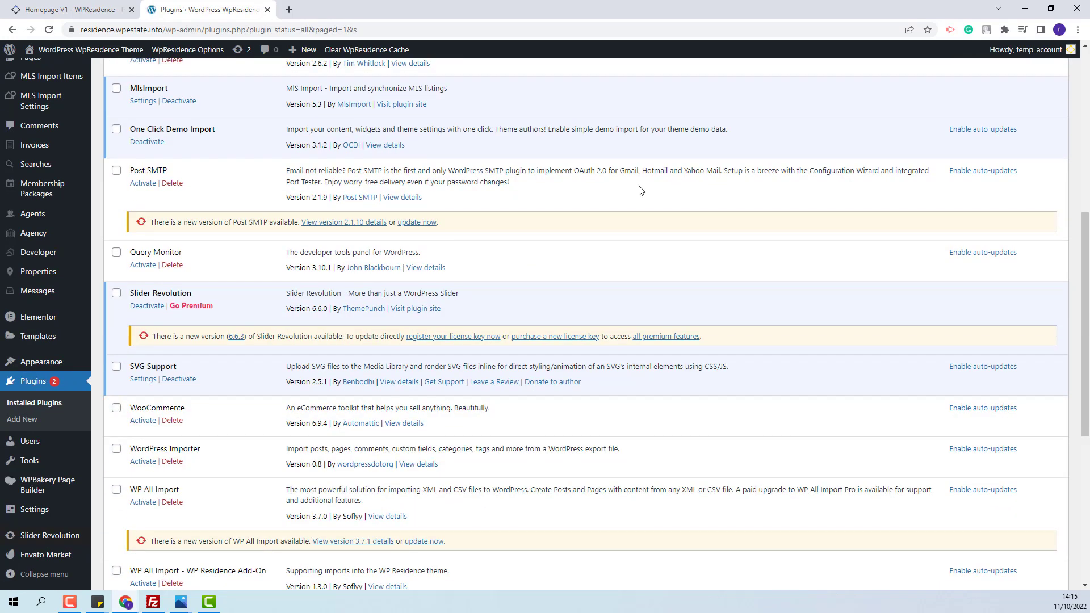
{"action": "left_click", "coordinate": [143, 379]}
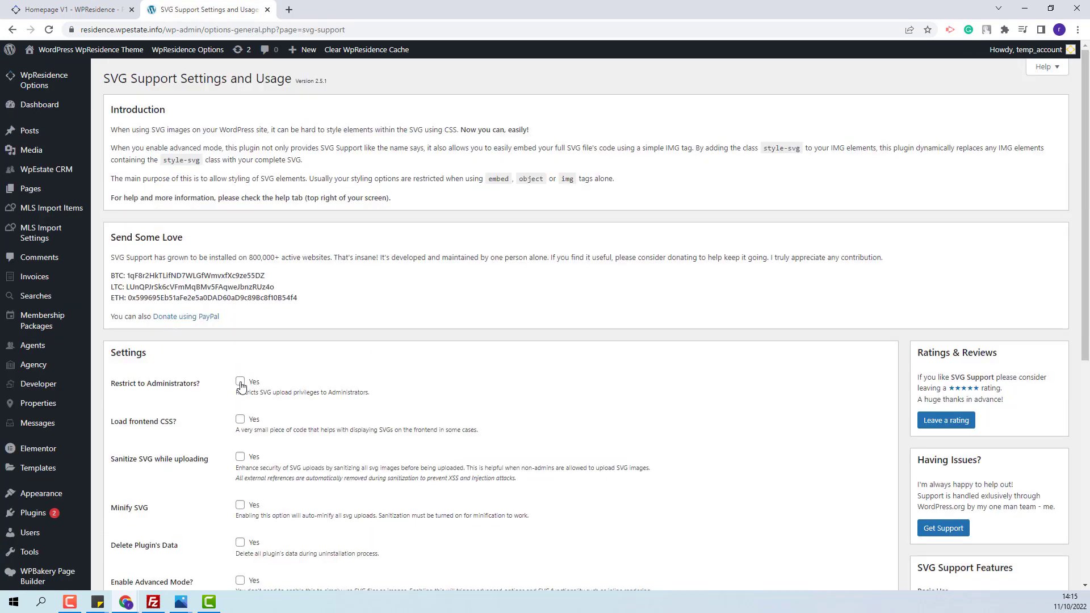
{"action": "scroll", "coordinate": [546, 346], "scroll_direction": "down", "scroll_amount": 4}
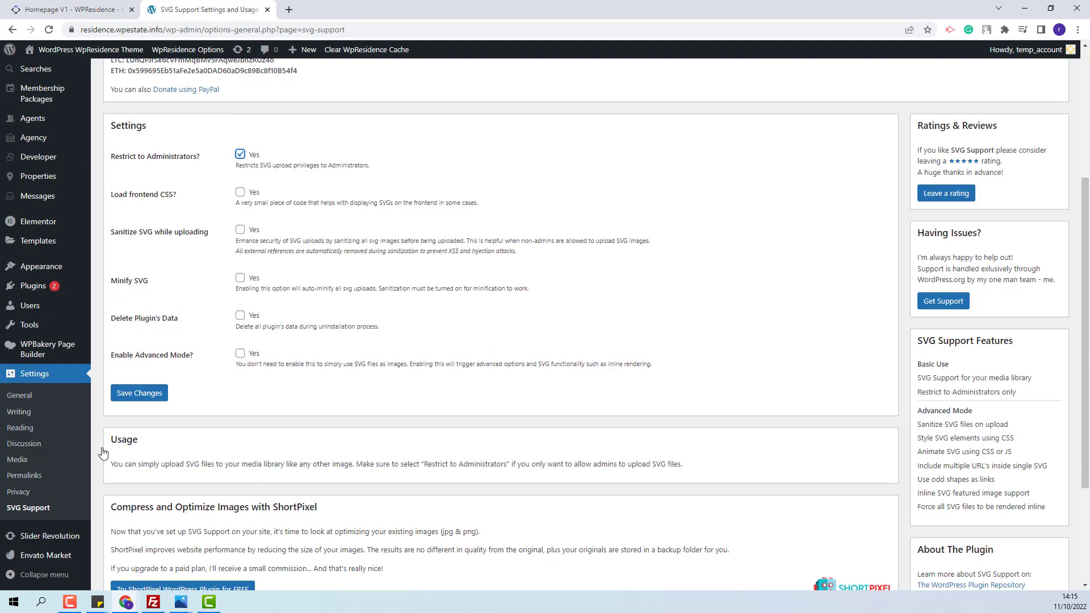
{"action": "key", "text": "Return"}
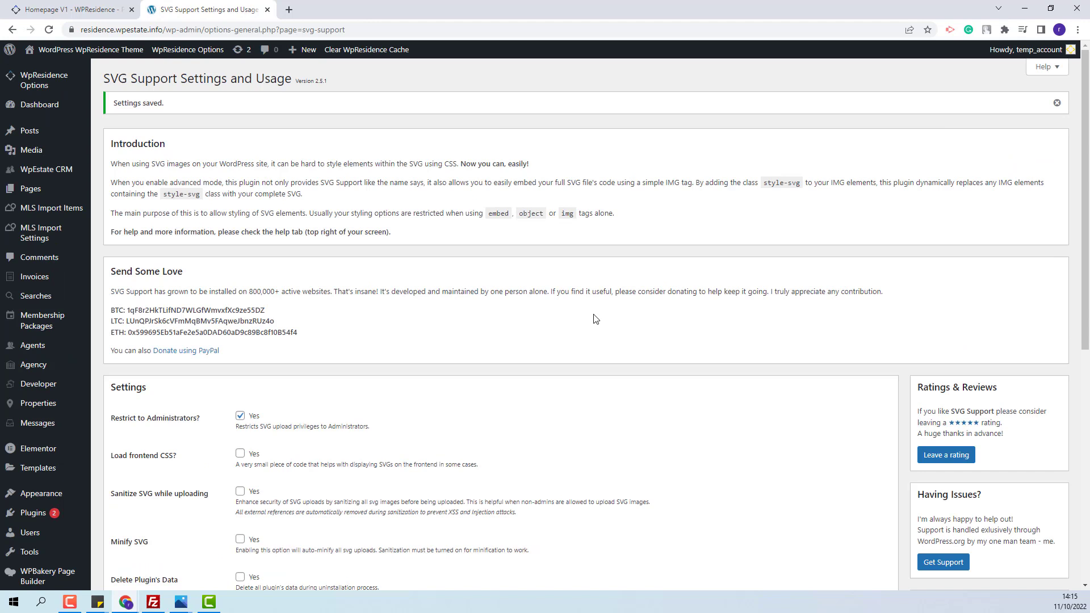
Import the WpResidence Main demo without adding any of the recommended plugins
{"action": "mouse_move", "coordinate": [45, 92]}
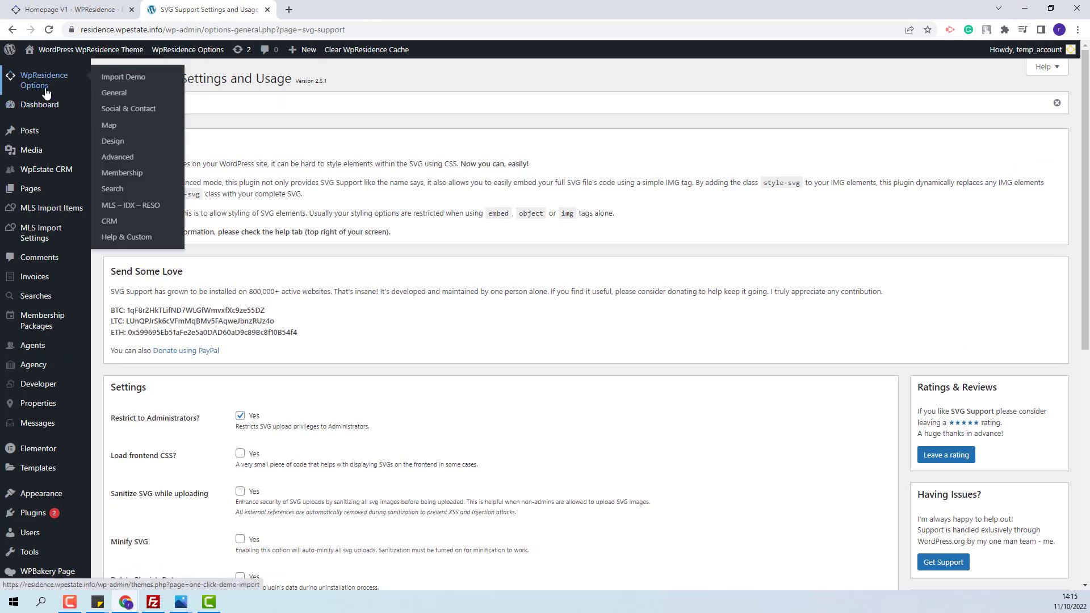
{"action": "left_click", "coordinate": [109, 81]}
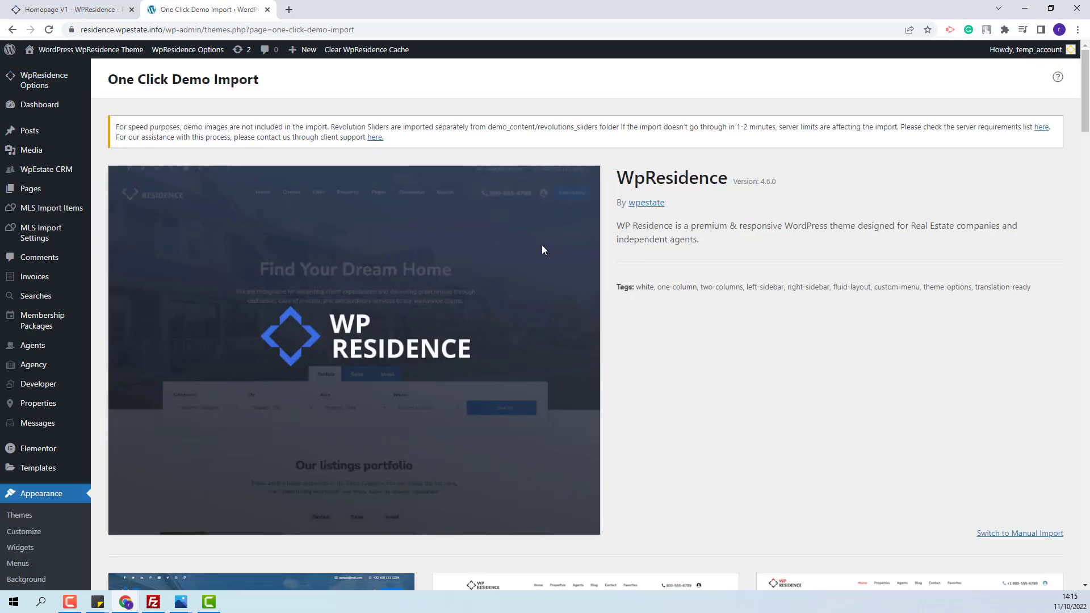
{"action": "scroll", "coordinate": [542, 244], "scroll_direction": "down", "scroll_amount": 6}
{"action": "mouse_move", "coordinate": [190, 284]}
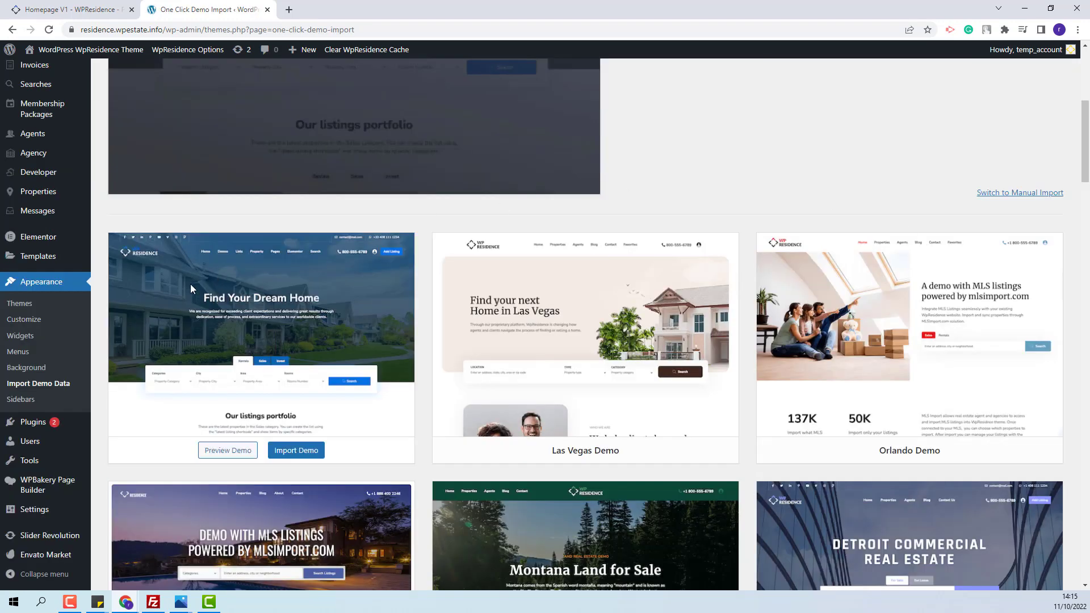
{"action": "left_click", "coordinate": [298, 456]}
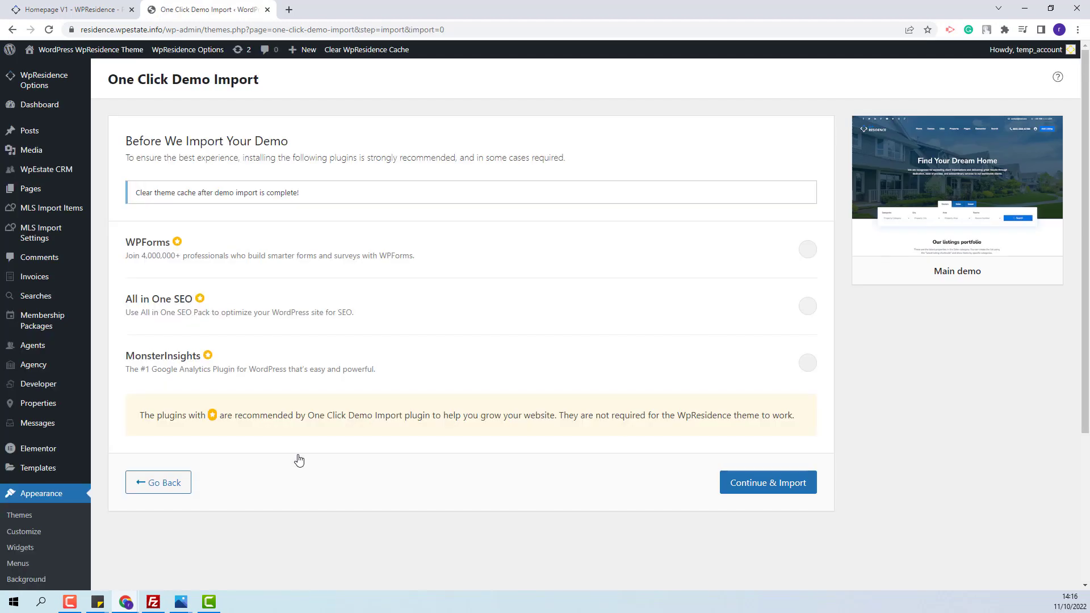
{"action": "left_click", "coordinate": [774, 494]}
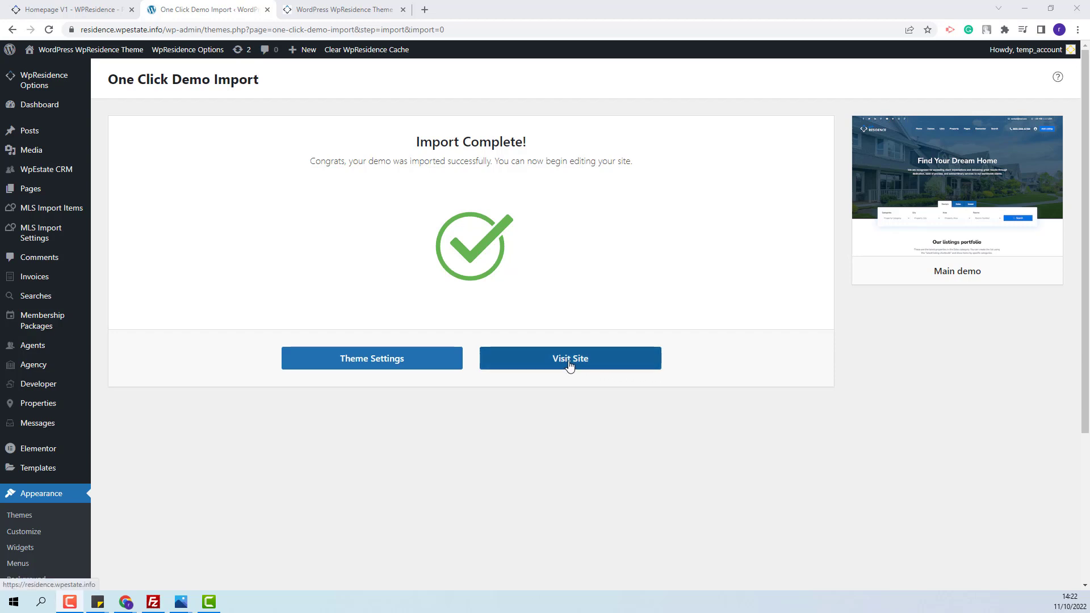
Visit the site and look through the imported demo homepage's sections and property listings
{"action": "left_click", "coordinate": [570, 365]}
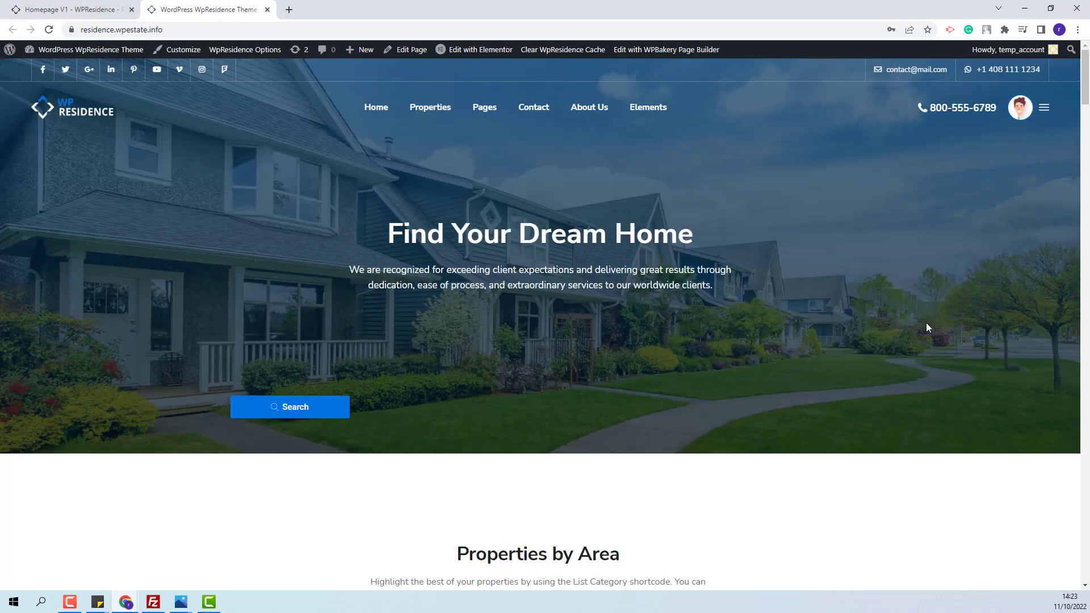
{"action": "scroll", "coordinate": [926, 323], "scroll_direction": "down", "scroll_amount": 8}
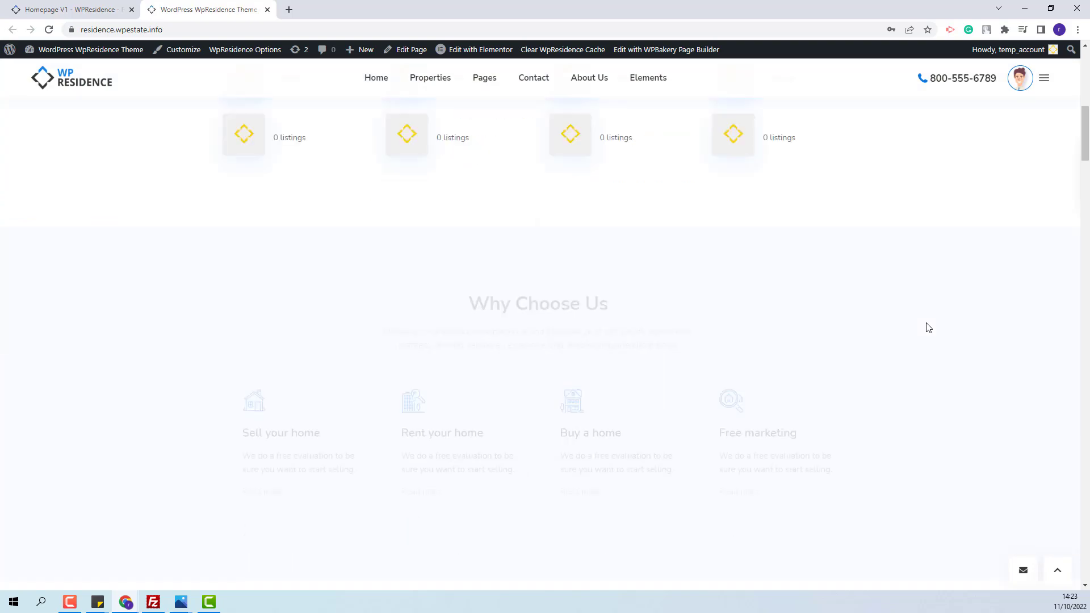
{"action": "scroll", "coordinate": [929, 328], "scroll_direction": "down", "scroll_amount": 10}
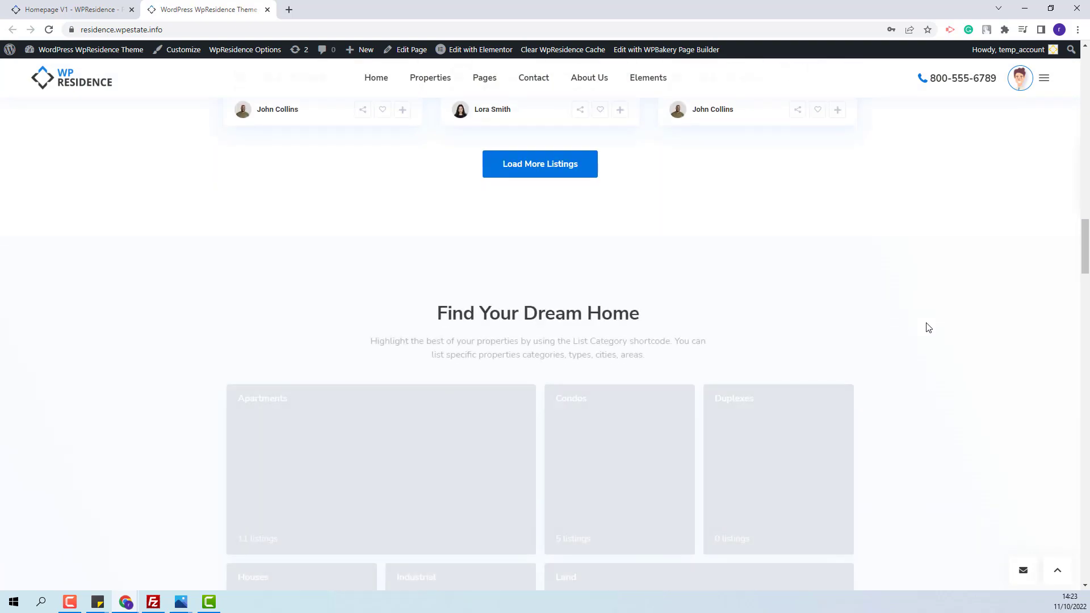
{"action": "scroll", "coordinate": [928, 327], "scroll_direction": "down", "scroll_amount": 2}
{"action": "scroll", "coordinate": [929, 328], "scroll_direction": "up", "scroll_amount": 8}
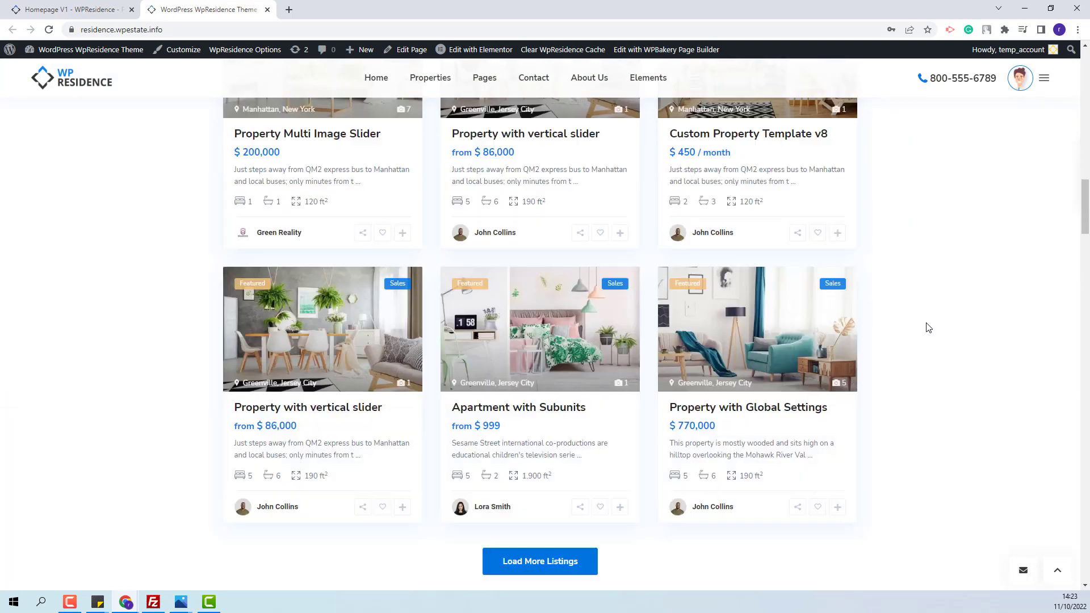
{"action": "scroll", "coordinate": [927, 327], "scroll_direction": "up", "scroll_amount": 15}
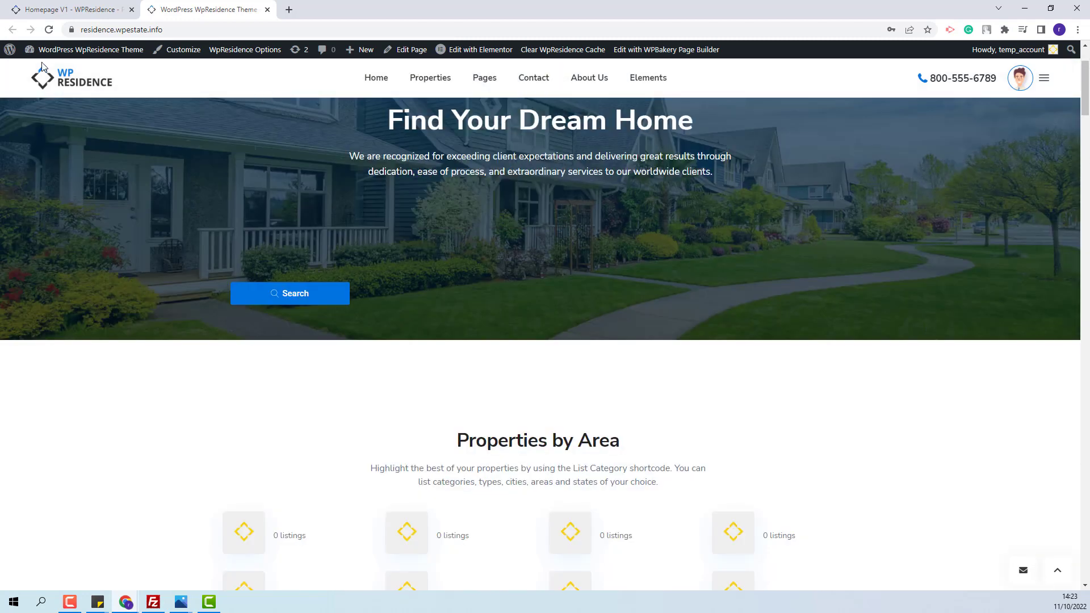
Set the site's permalink structure to Post name and save the change
{"action": "left_click", "coordinate": [44, 69]}
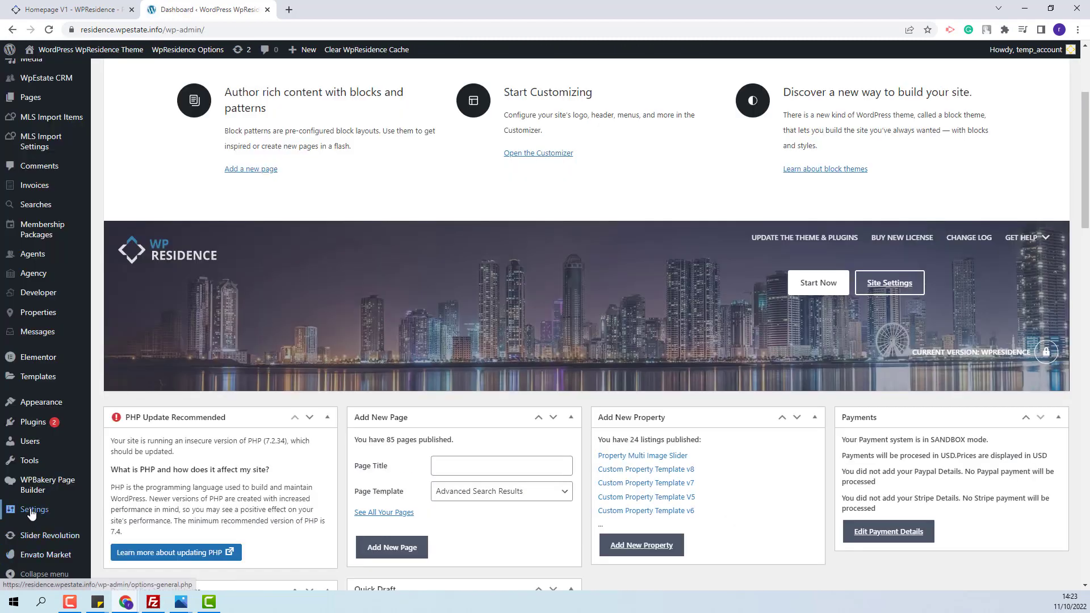
{"action": "mouse_move", "coordinate": [31, 512]}
{"action": "left_click", "coordinate": [121, 523]}
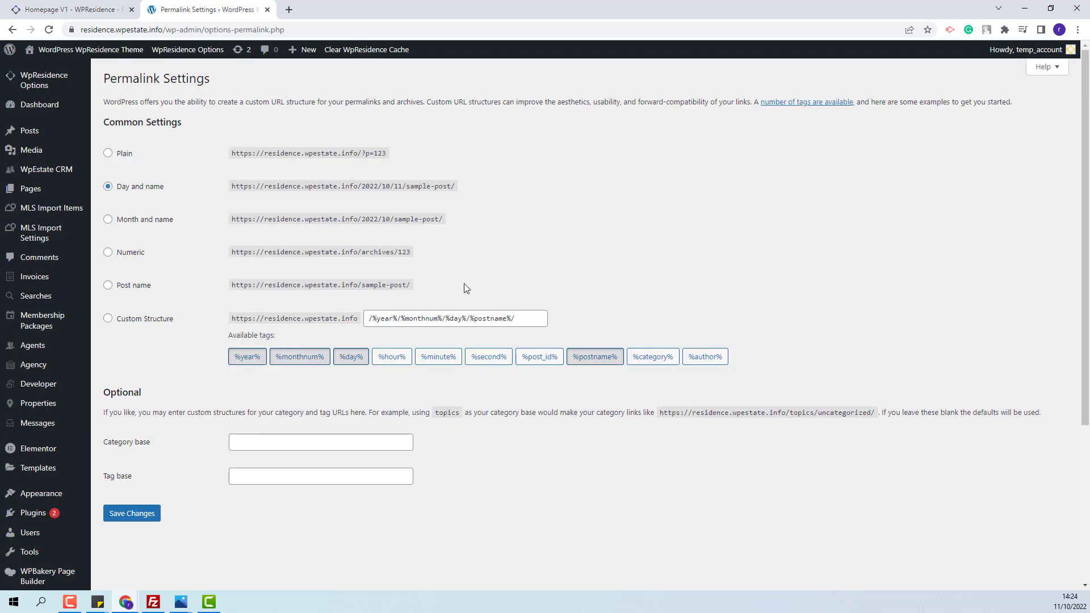
{"action": "left_click", "coordinate": [108, 286]}
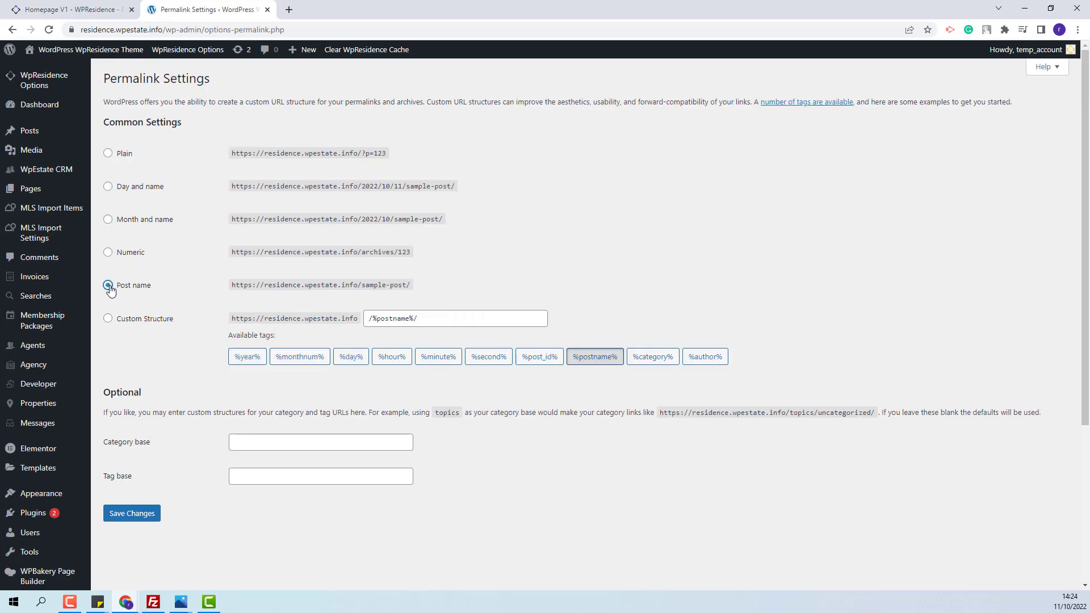
{"action": "left_click", "coordinate": [131, 514]}
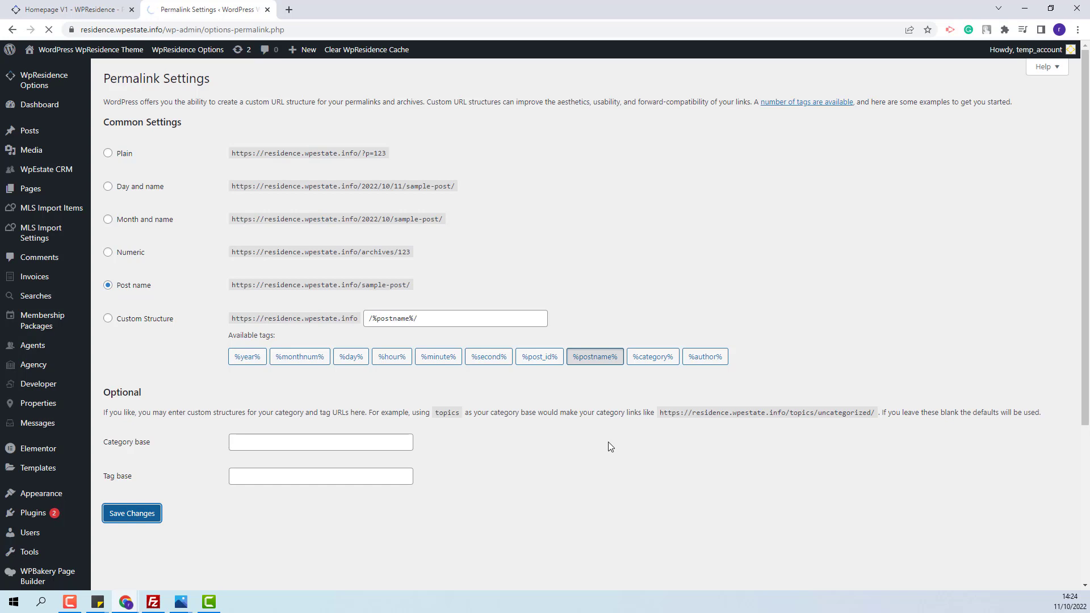
Review the WpResidence theme's general options, its Logos & Favicon settings and the Contact Page Details
{"action": "mouse_move", "coordinate": [35, 85]}
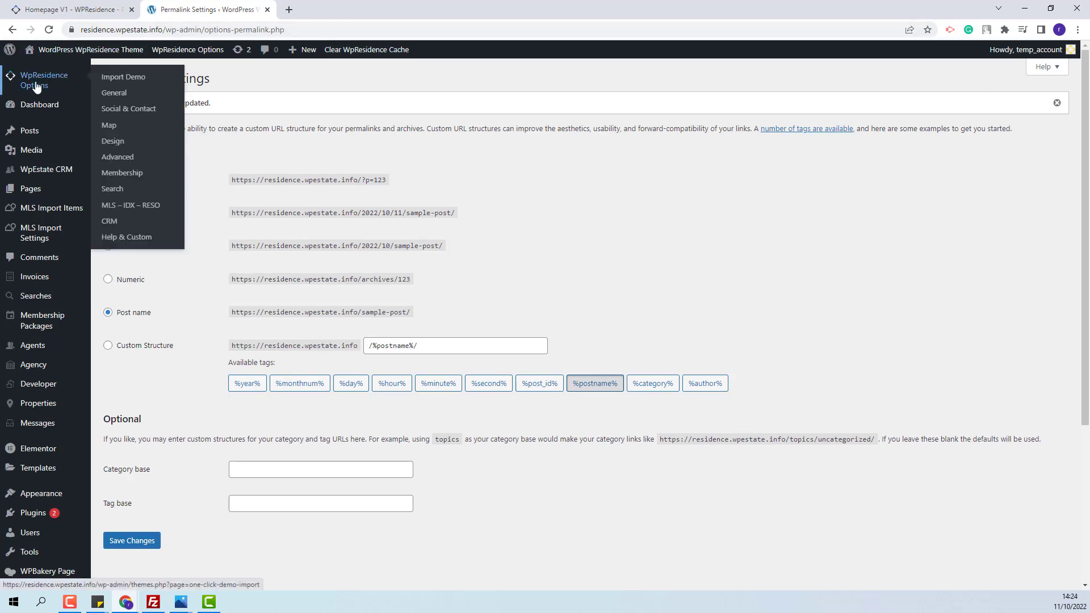
{"action": "left_click", "coordinate": [115, 94]}
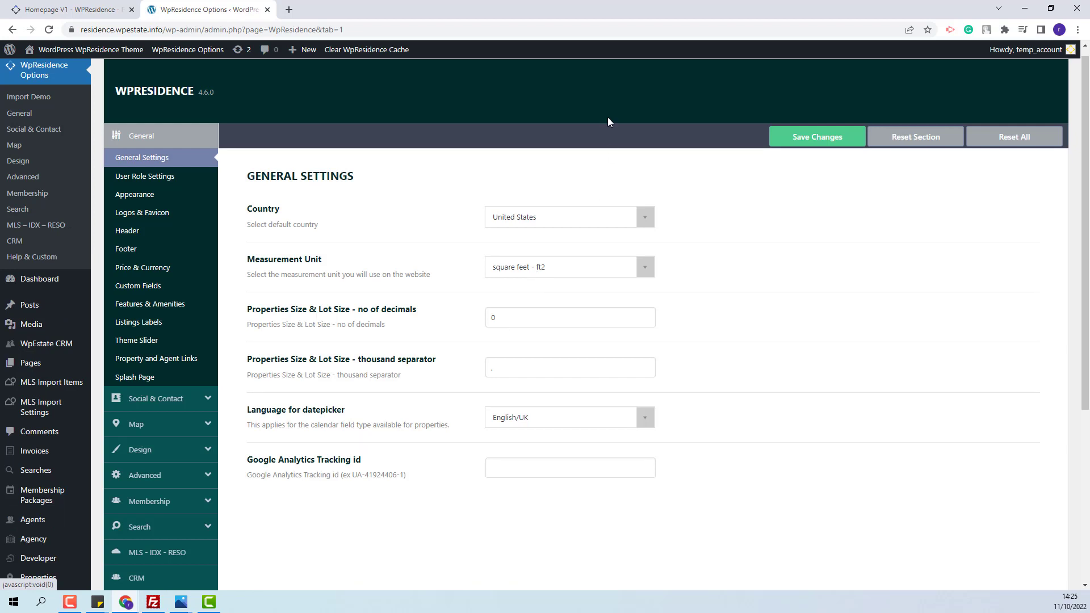
{"action": "left_click", "coordinate": [162, 216]}
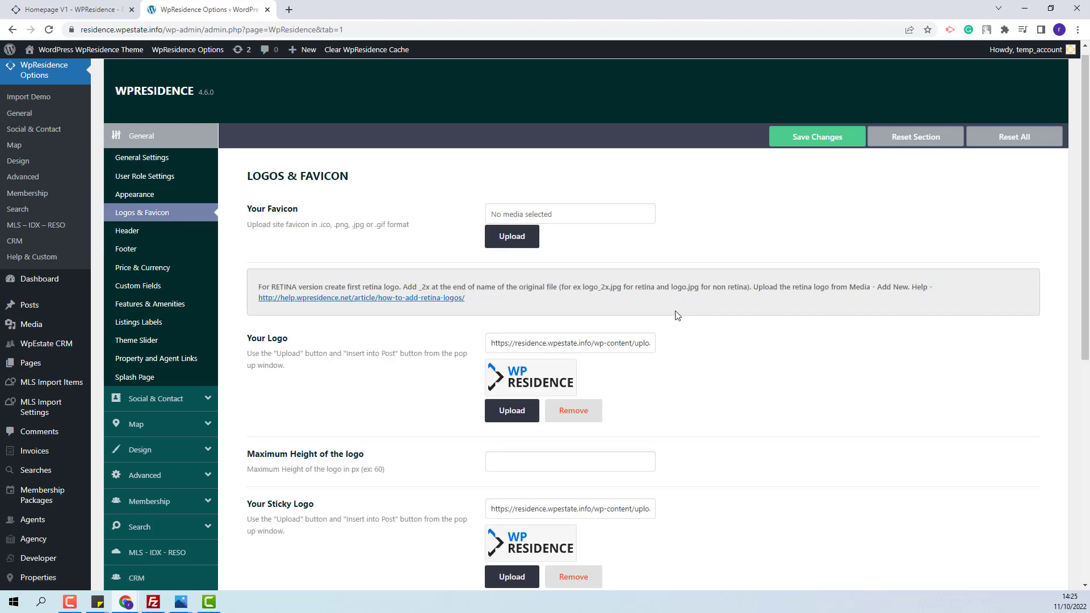
{"action": "scroll", "coordinate": [335, 330], "scroll_direction": "down", "scroll_amount": 5}
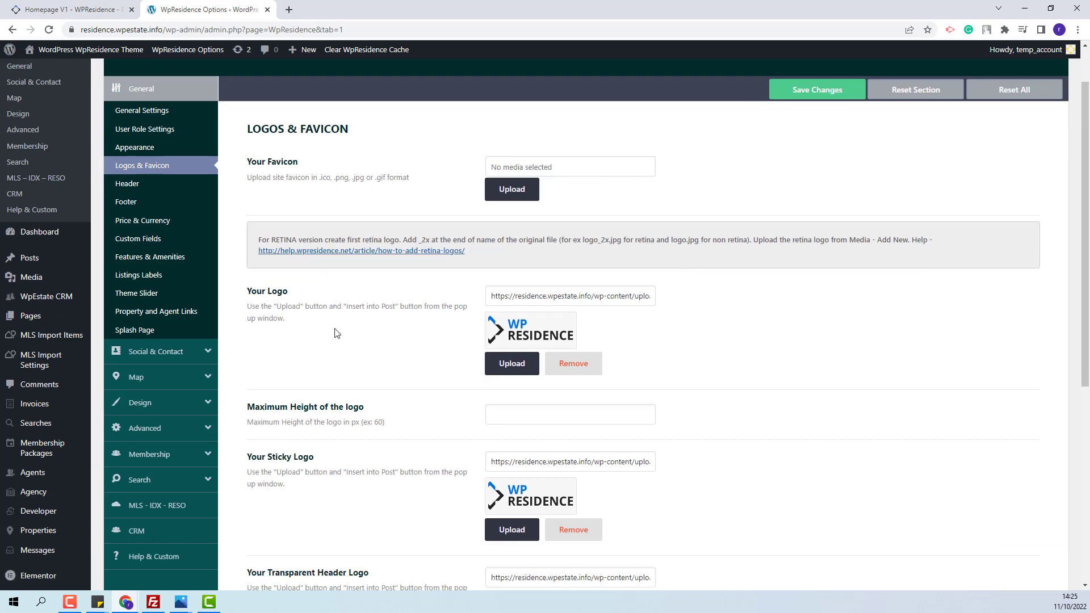
{"action": "scroll", "coordinate": [342, 340], "scroll_direction": "up", "scroll_amount": 4}
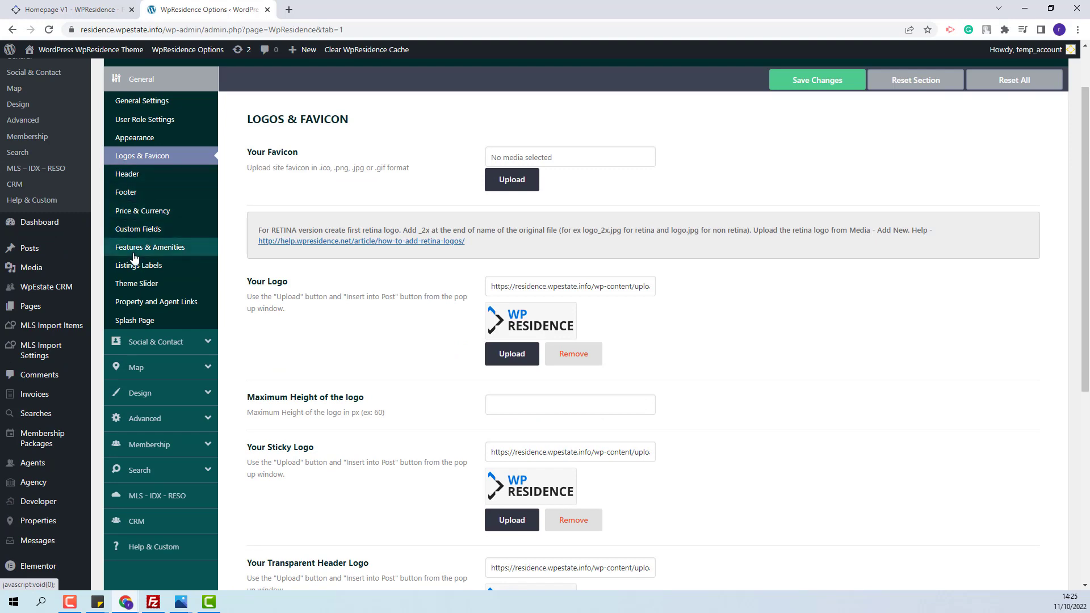
{"action": "left_click", "coordinate": [147, 339]}
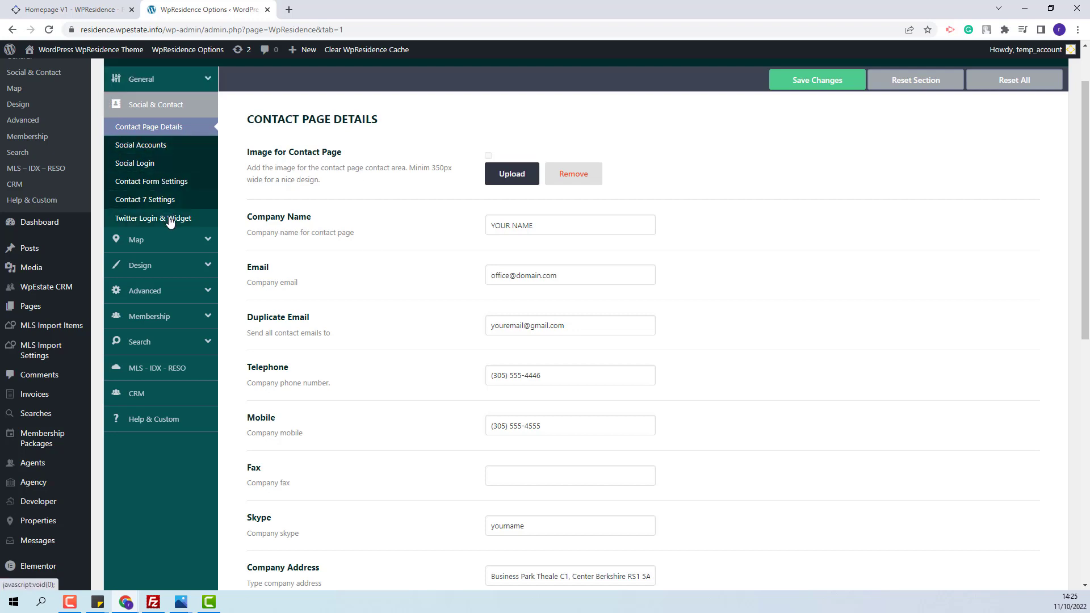
Set the theme's map system to Google Maps in the Map Settings
{"action": "left_click", "coordinate": [137, 236]}
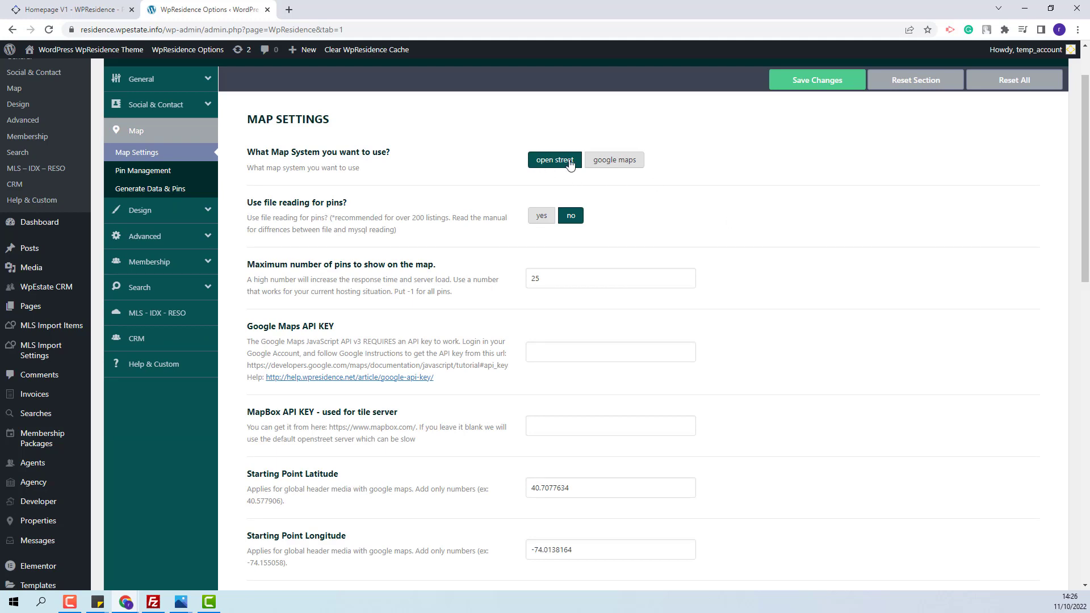
{"action": "left_click", "coordinate": [629, 166]}
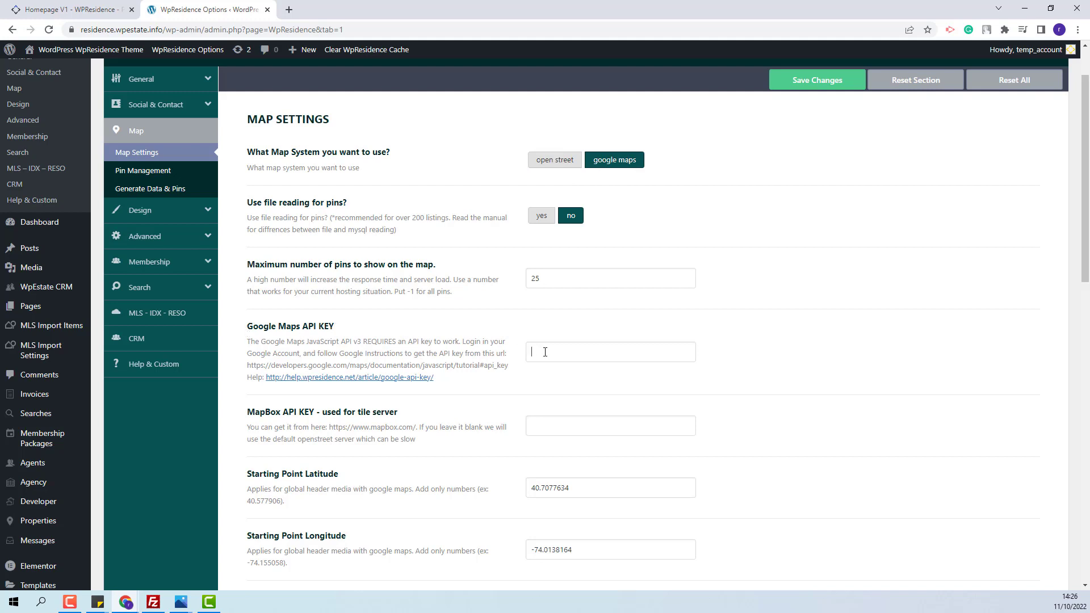
Review the theme's Membership Settings and its PayPal, Stripe and WooCommerce payment settings
{"action": "left_click", "coordinate": [151, 263]}
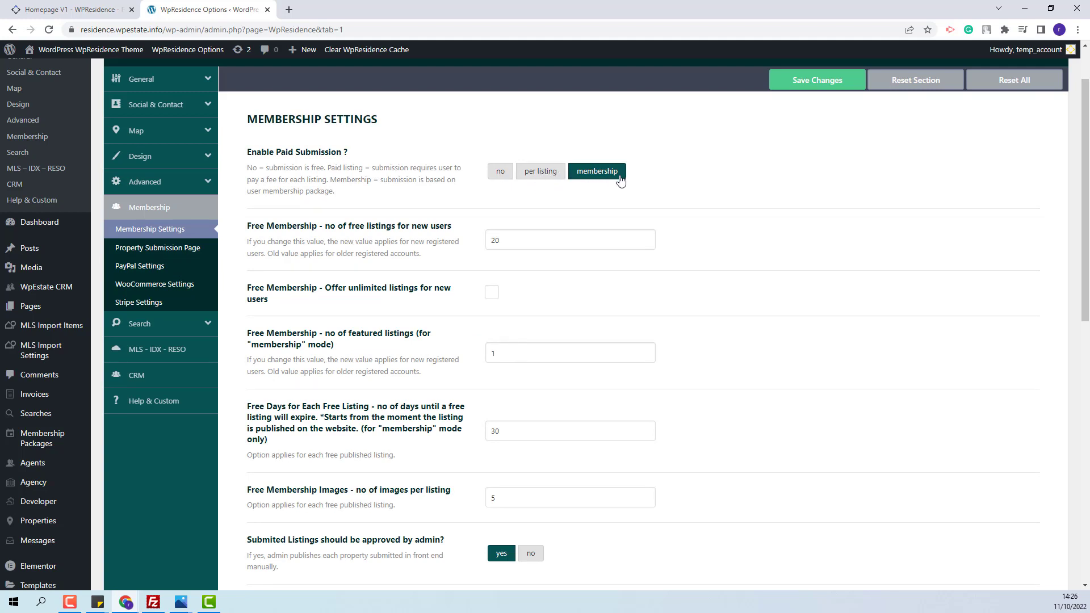
{"action": "left_click", "coordinate": [143, 272]}
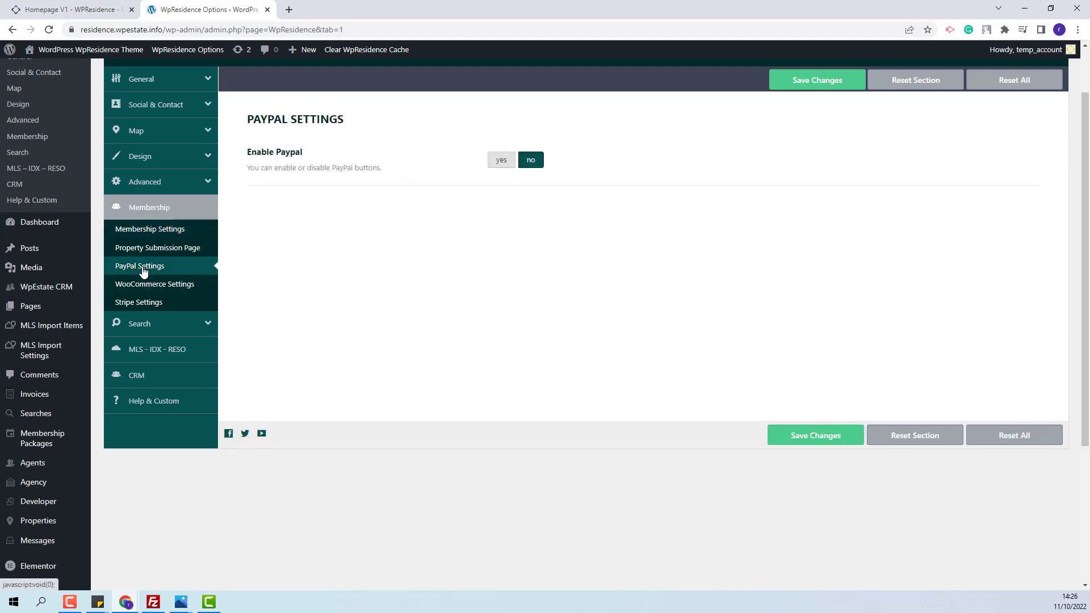
{"action": "left_click", "coordinate": [140, 302]}
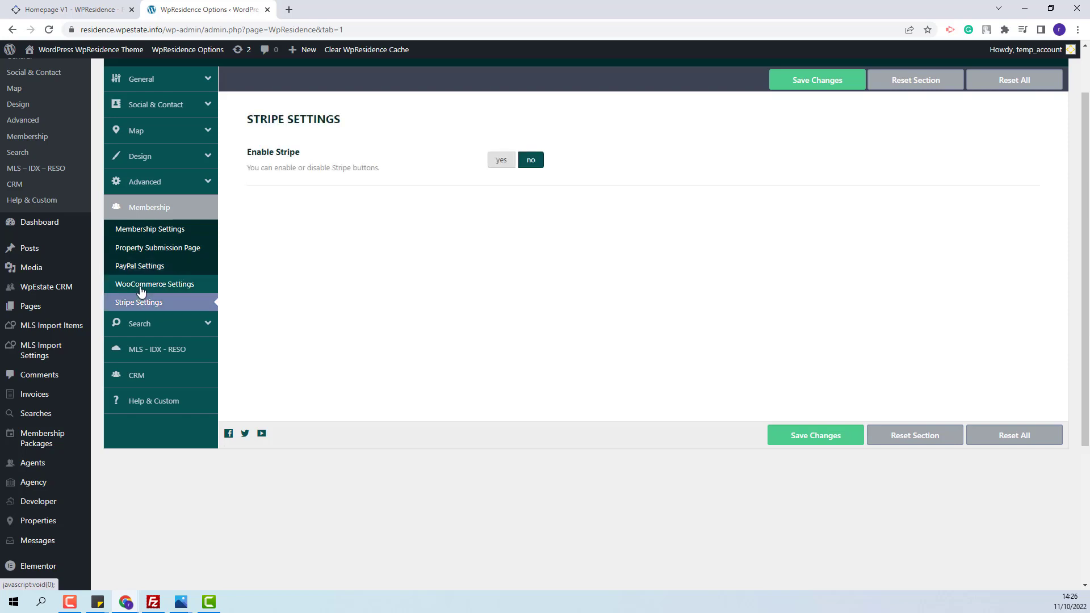
{"action": "left_click", "coordinate": [142, 291]}
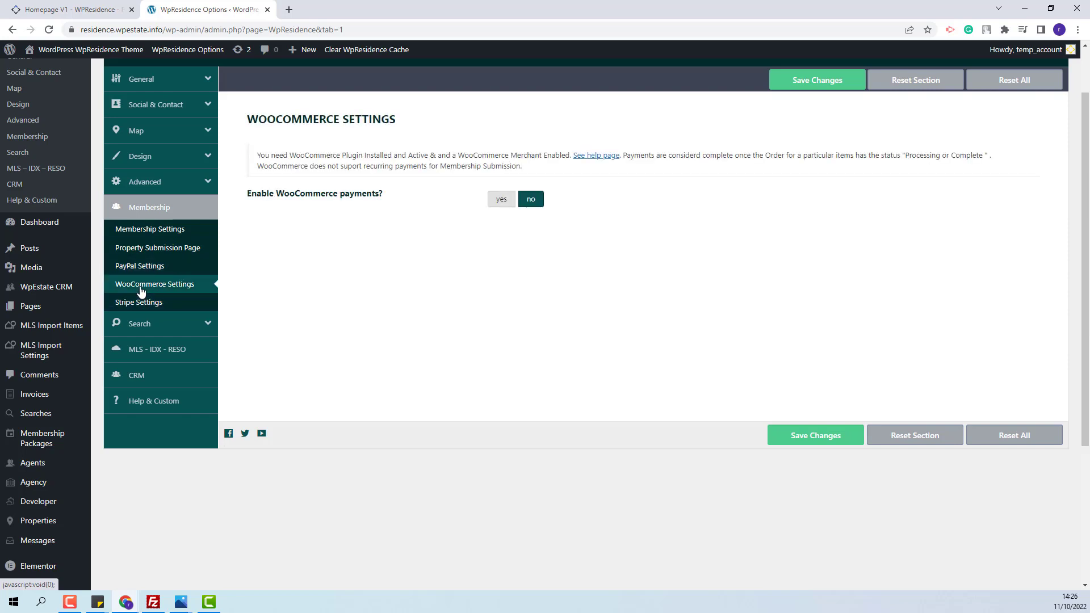
Review the theme's Advanced Search Display and Advanced Search Form options
{"action": "left_click", "coordinate": [169, 323]}
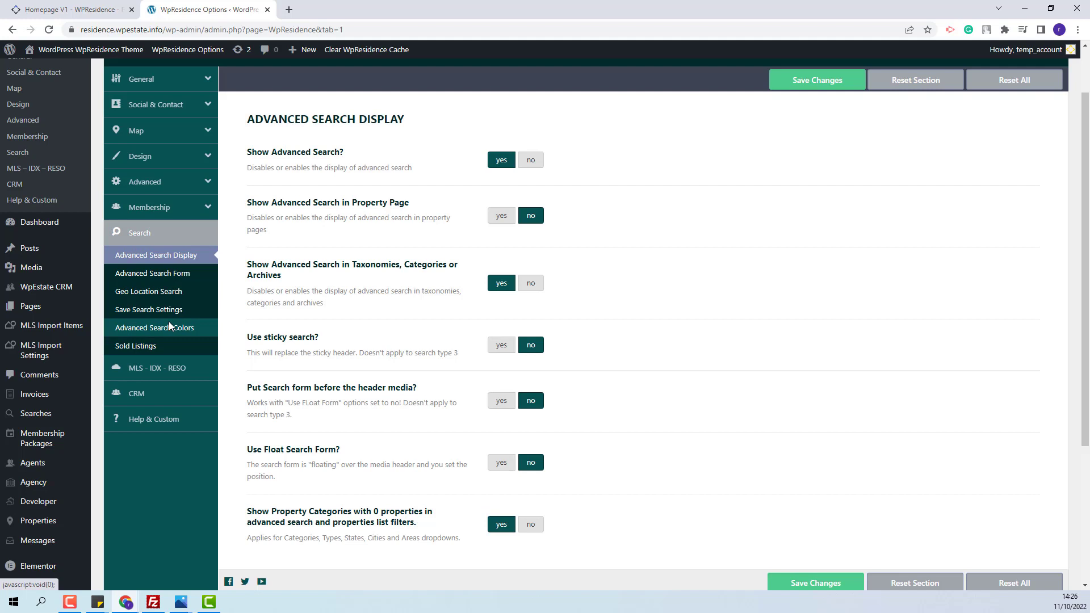
{"action": "left_click", "coordinate": [163, 274]}
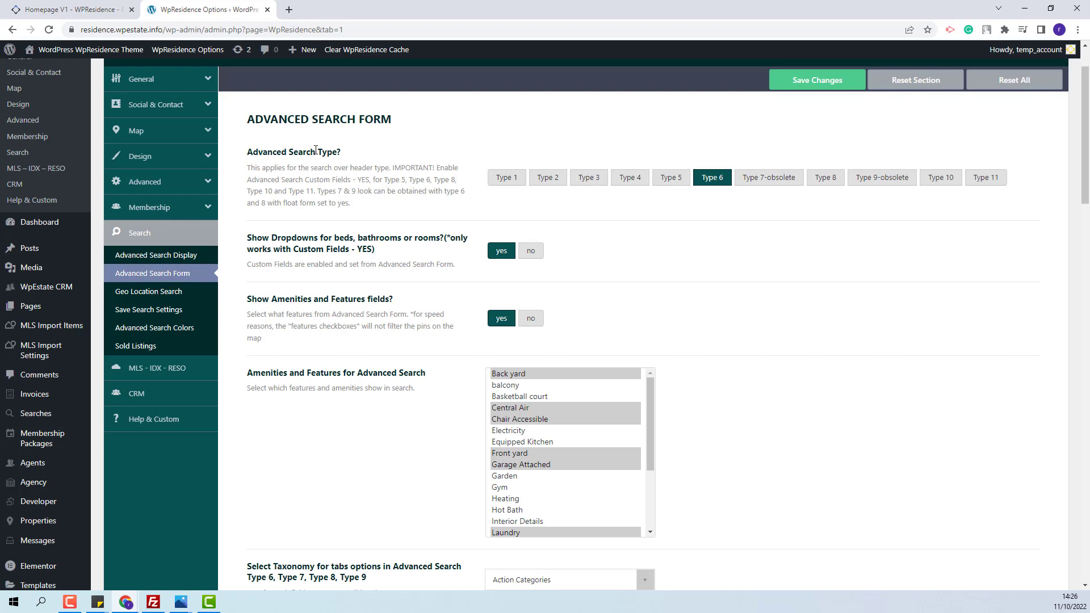
{"action": "scroll", "coordinate": [452, 217], "scroll_direction": "down", "scroll_amount": 2}
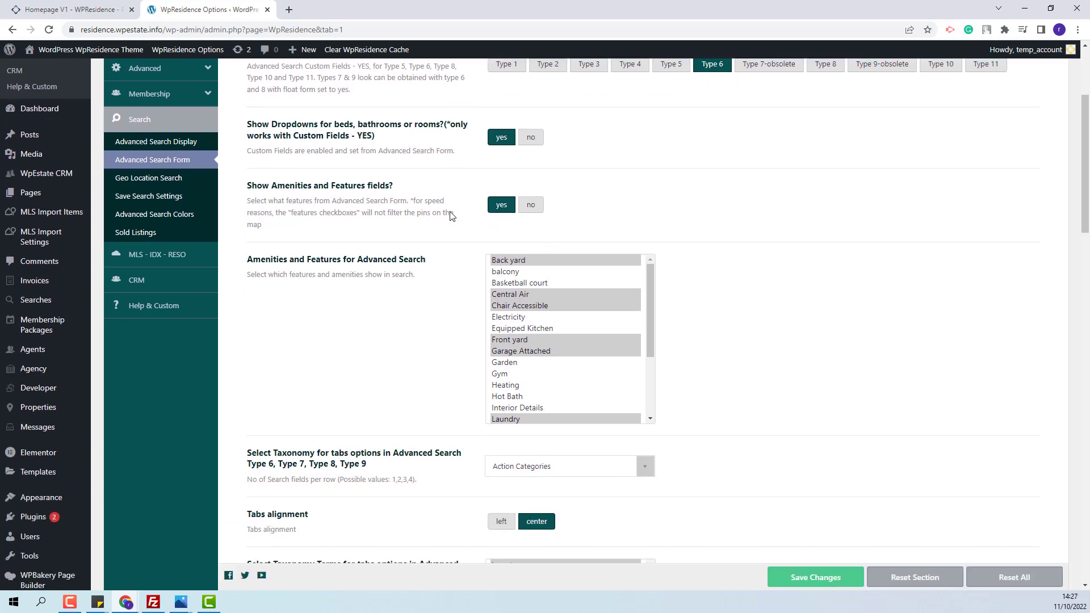
{"action": "scroll", "coordinate": [415, 427], "scroll_direction": "down", "scroll_amount": 4}
{"action": "scroll", "coordinate": [415, 427], "scroll_direction": "up", "scroll_amount": 7}
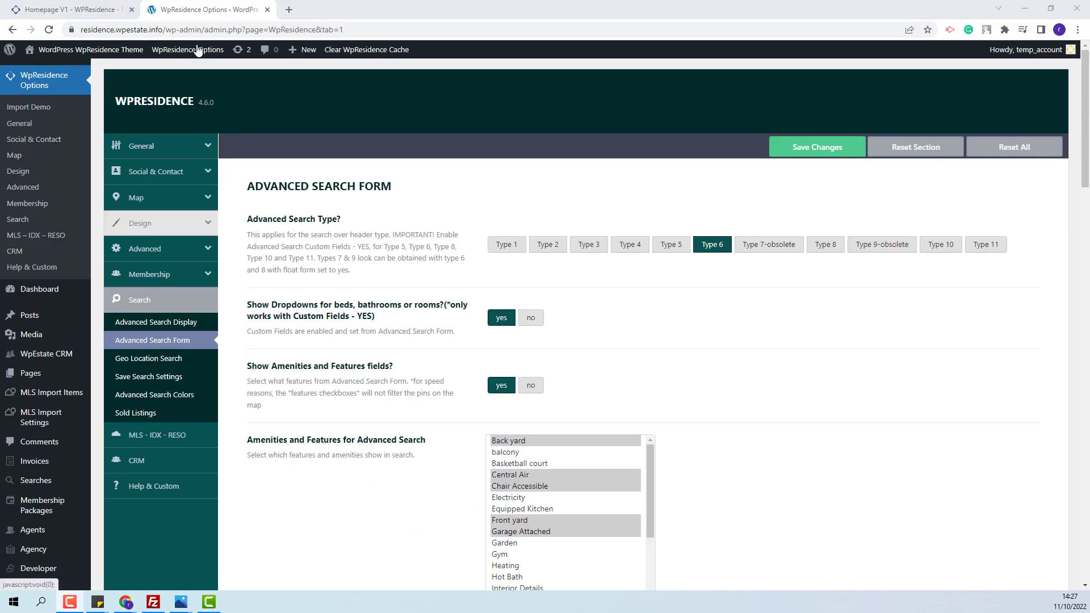
Open the site's homepage in a new browser tab and check its search form, area and category sections
{"action": "right_click", "coordinate": [108, 54]}
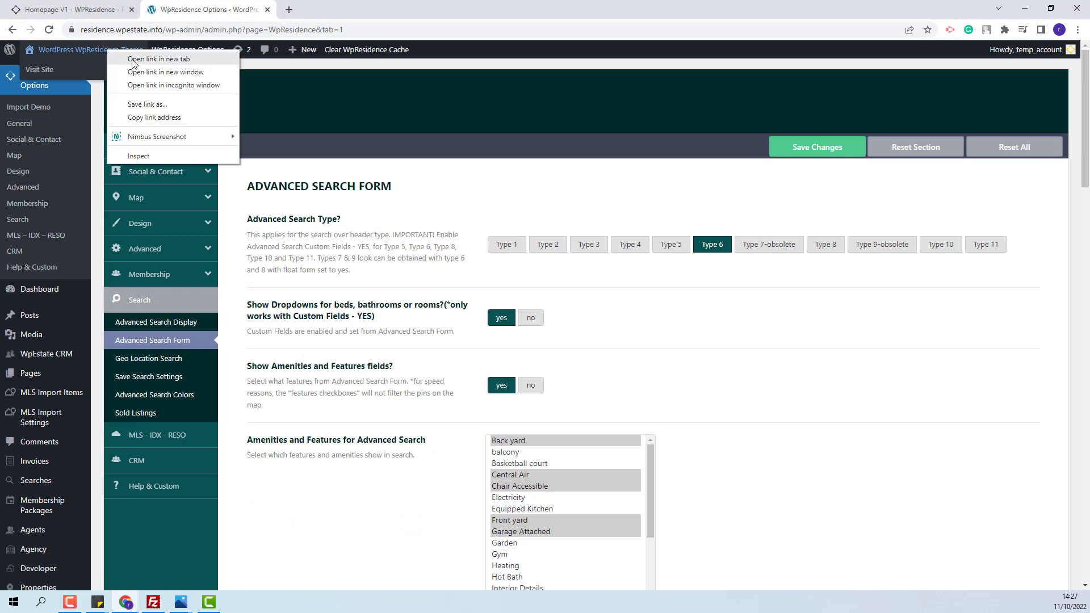
{"action": "left_click", "coordinate": [133, 60]}
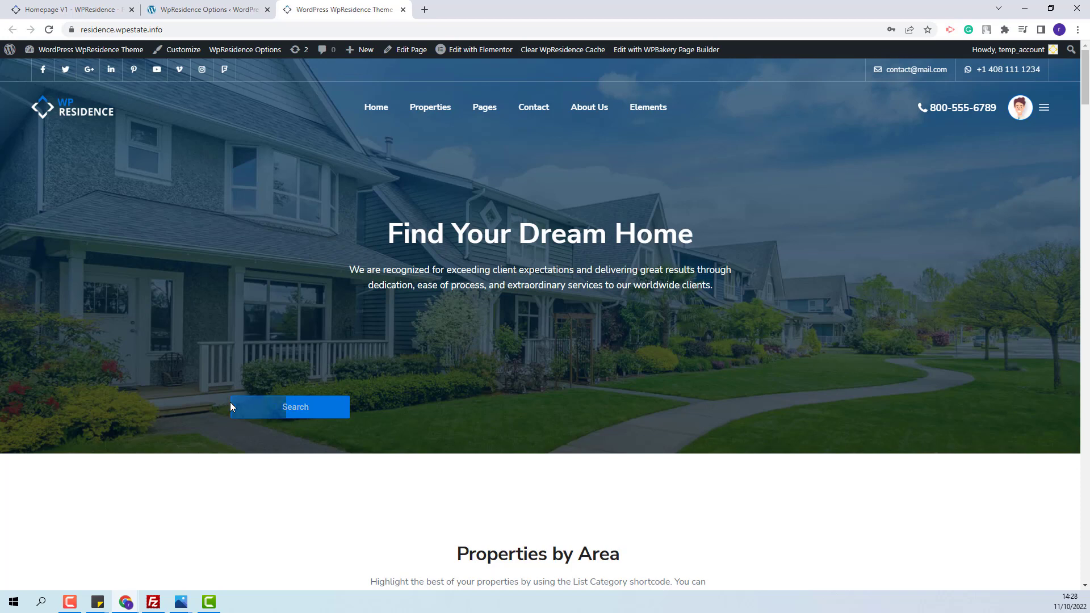
{"action": "scroll", "coordinate": [811, 382], "scroll_direction": "down", "scroll_amount": 4}
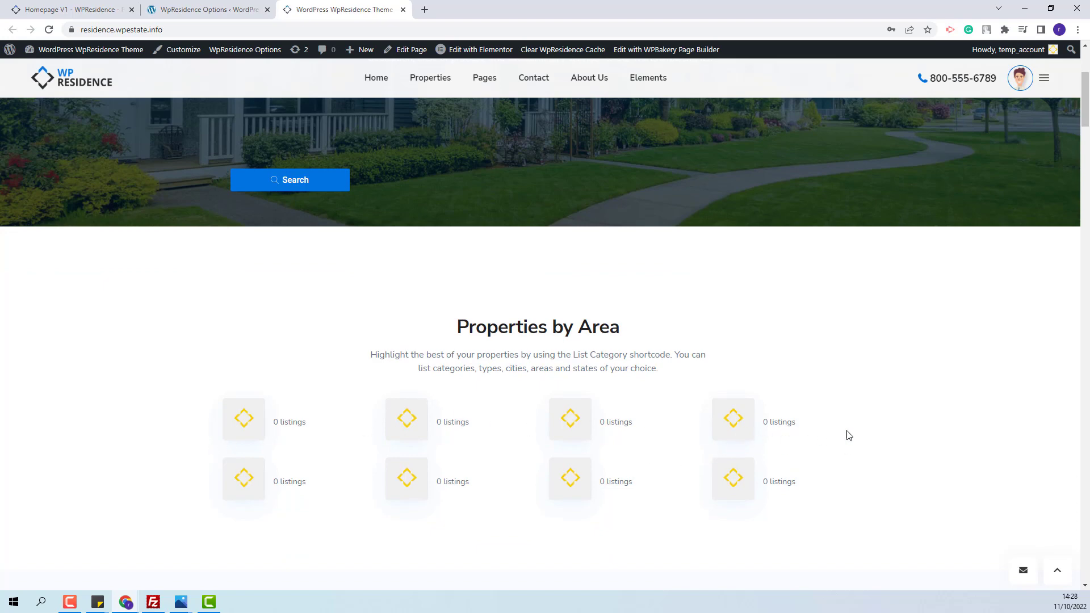
{"action": "scroll", "coordinate": [872, 385], "scroll_direction": "down", "scroll_amount": 12}
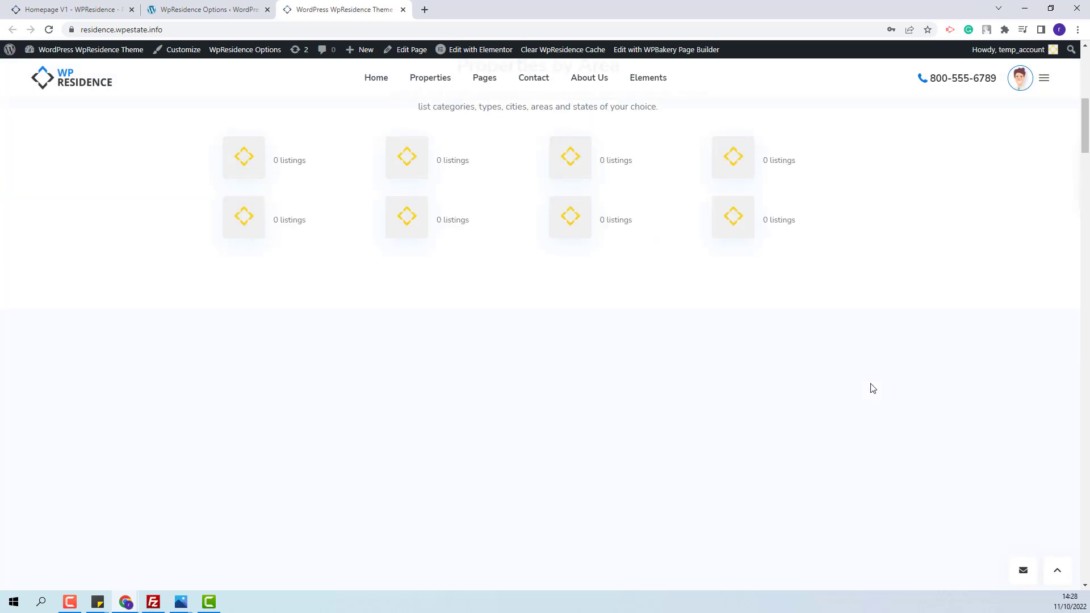
{"action": "scroll", "coordinate": [886, 346], "scroll_direction": "down", "scroll_amount": 20}
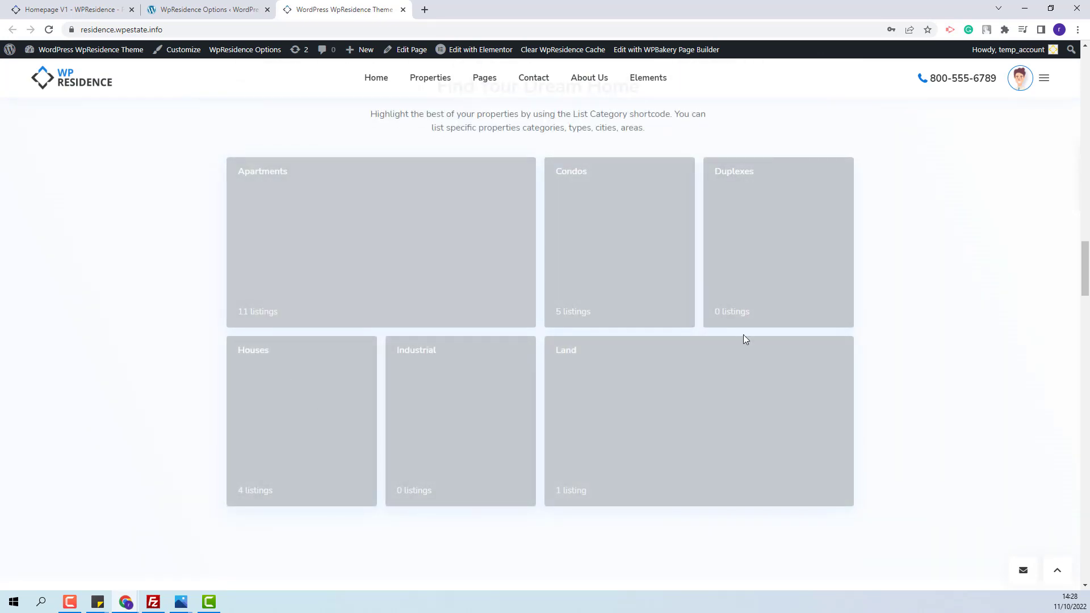
{"action": "scroll", "coordinate": [823, 324], "scroll_direction": "up", "scroll_amount": 1}
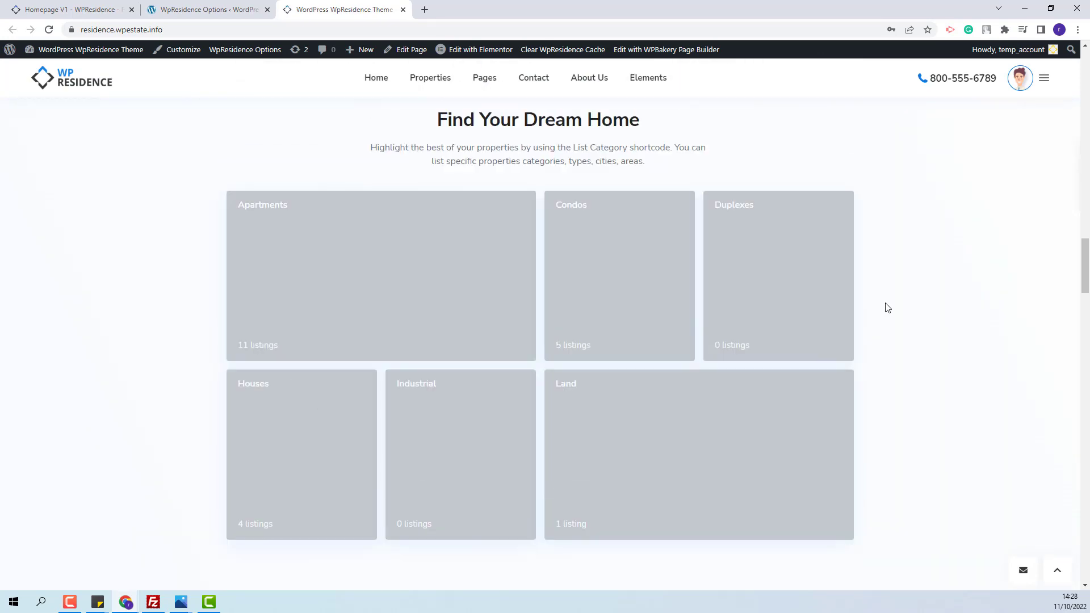
Open the homepage in Elementor in a new browser tab and select the Search Form Builder widget in the hero section
{"action": "right_click", "coordinate": [482, 55]}
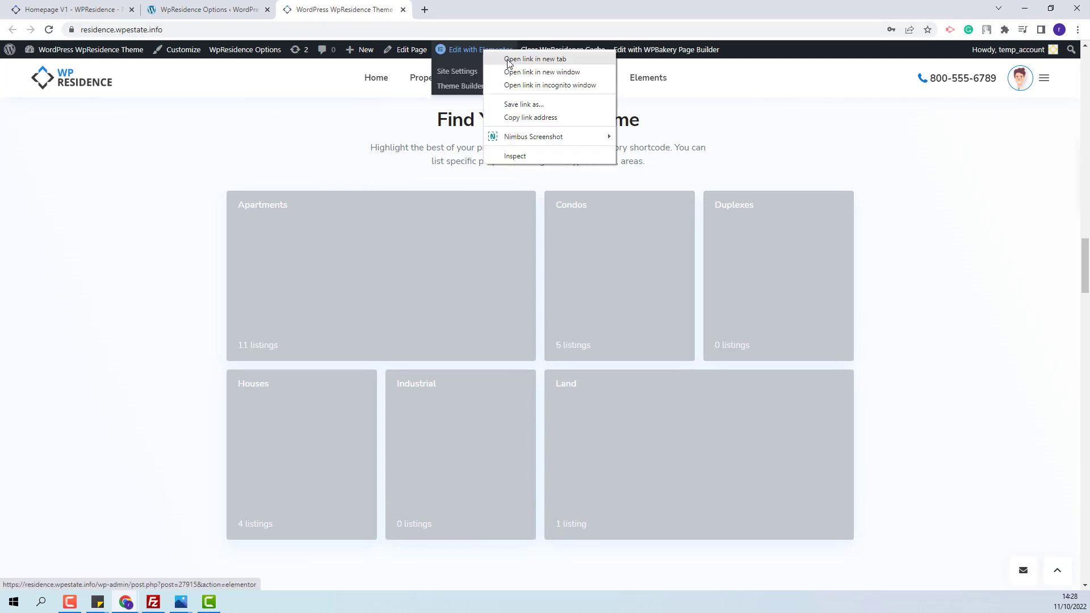
{"action": "left_click", "coordinate": [514, 60]}
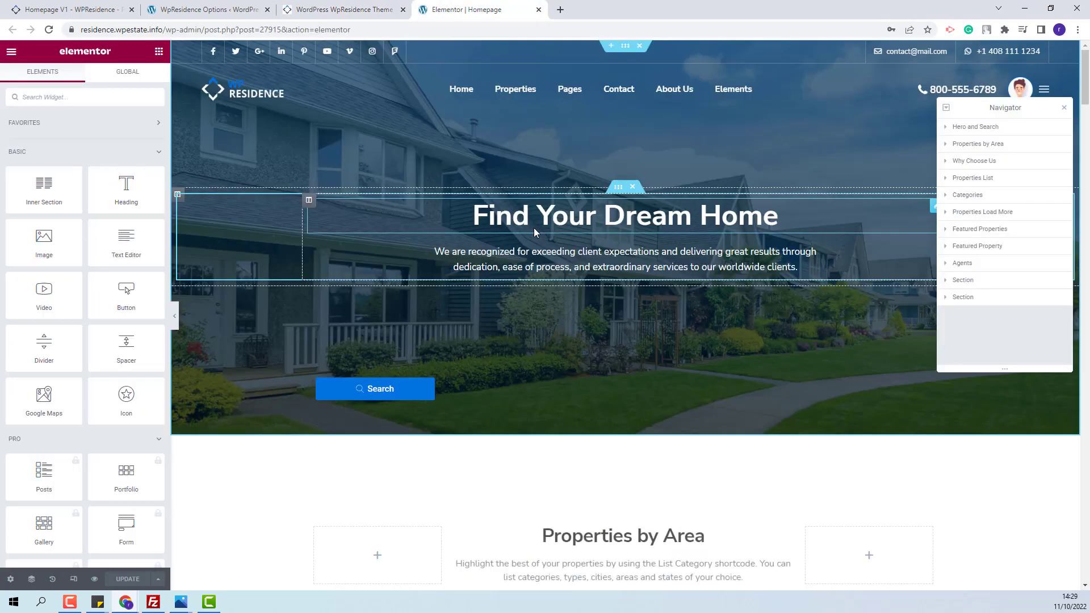
{"action": "left_click", "coordinate": [495, 387]}
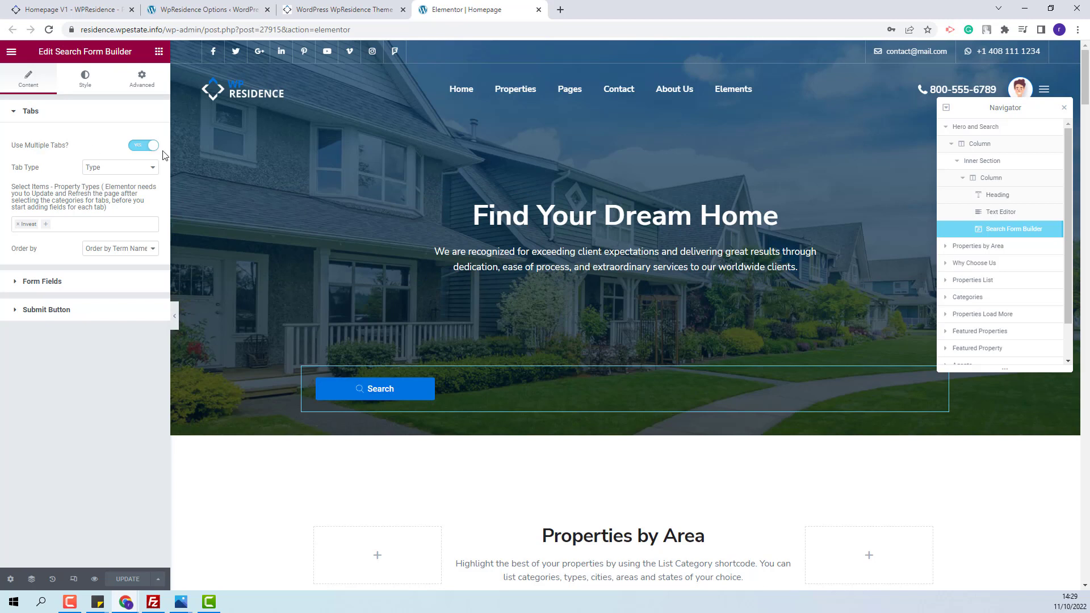
Add the Rentals and Sales property types to the search form's tabs, update the page and reload the editor
{"action": "left_click", "coordinate": [46, 225]}
{"action": "left_click", "coordinate": [42, 254]}
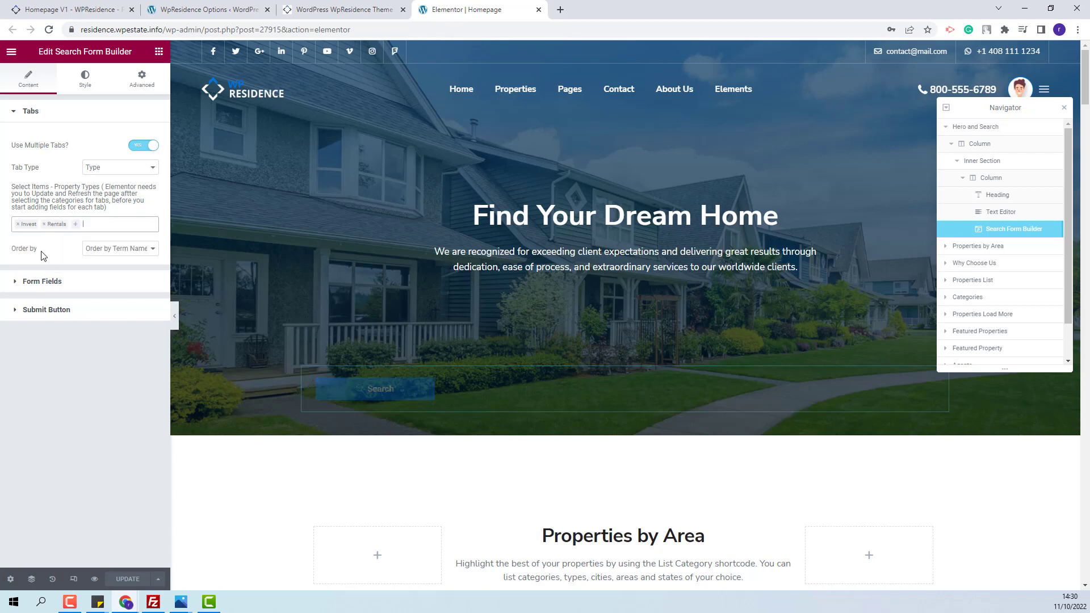
{"action": "left_click", "coordinate": [80, 224]}
{"action": "left_click", "coordinate": [80, 265]}
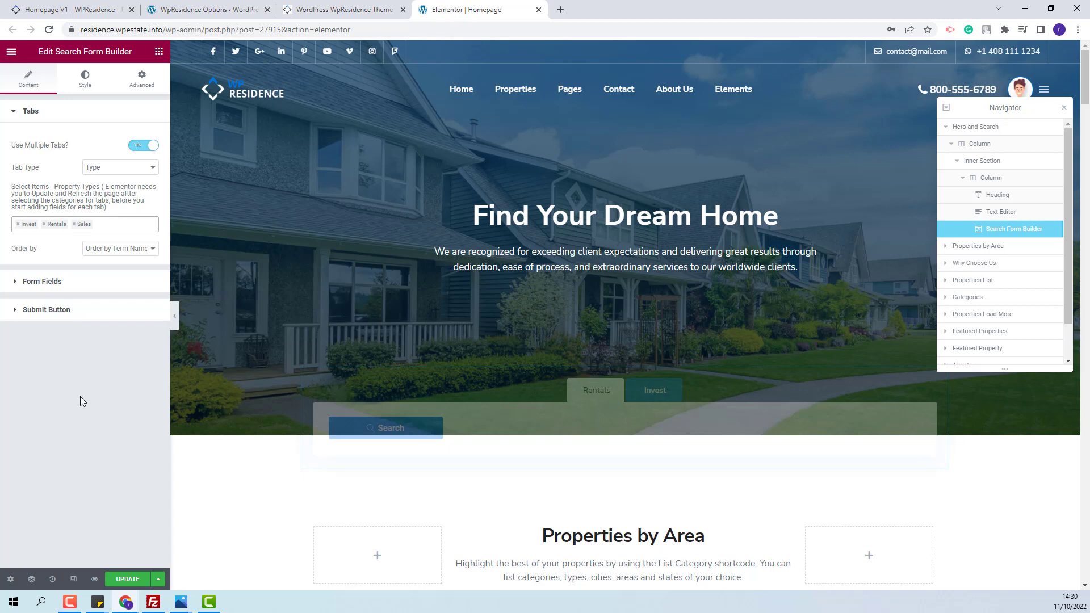
{"action": "left_click", "coordinate": [127, 578]}
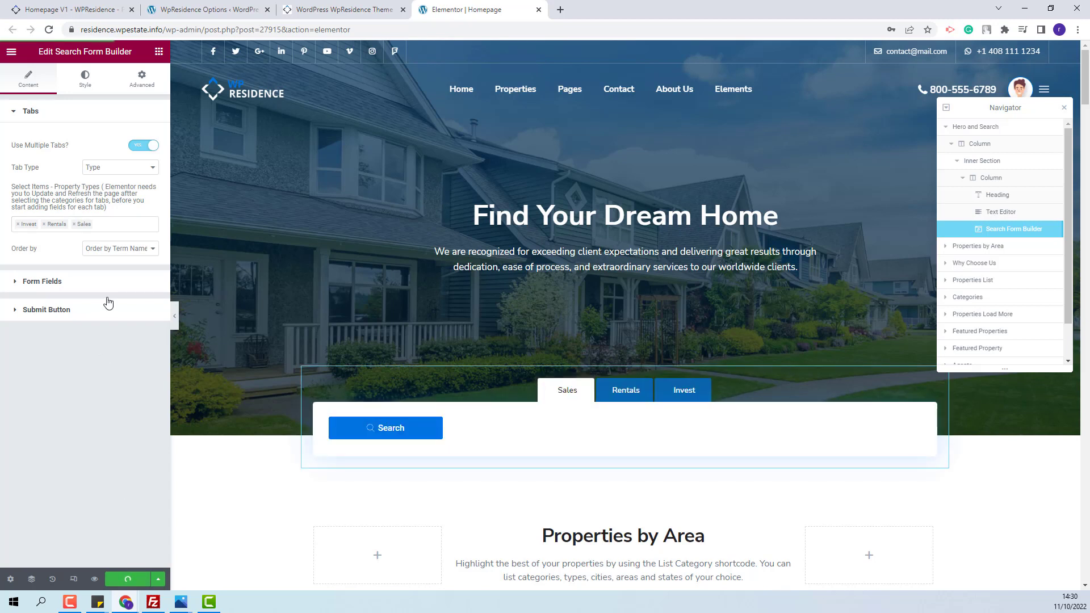
{"action": "key", "text": "F5"}
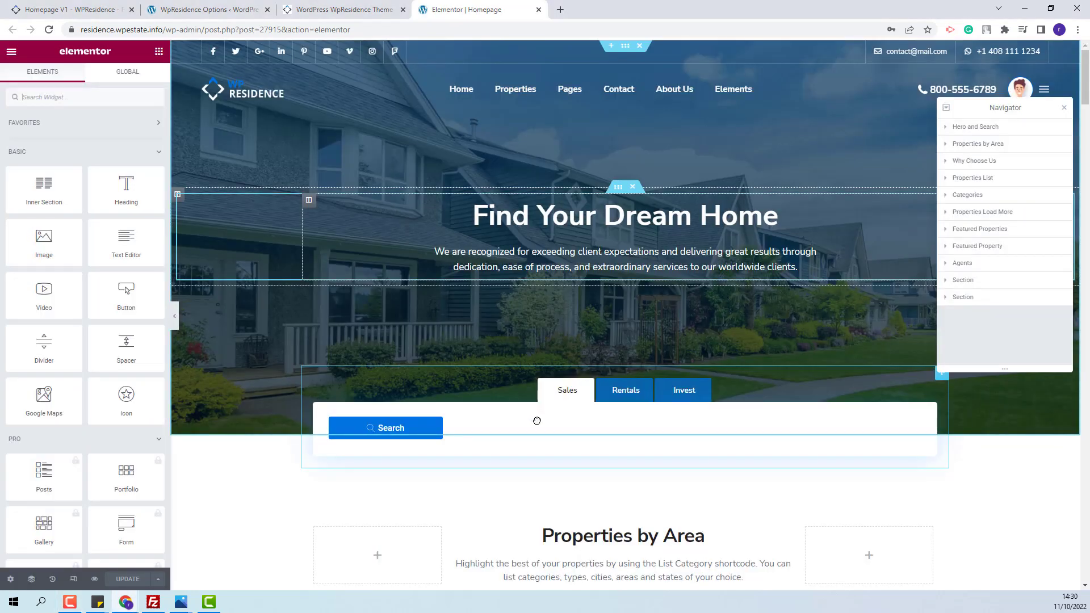
Reselect the search form widget and assign its Categories form field to the Sales tab
{"action": "left_click", "coordinate": [536, 421]}
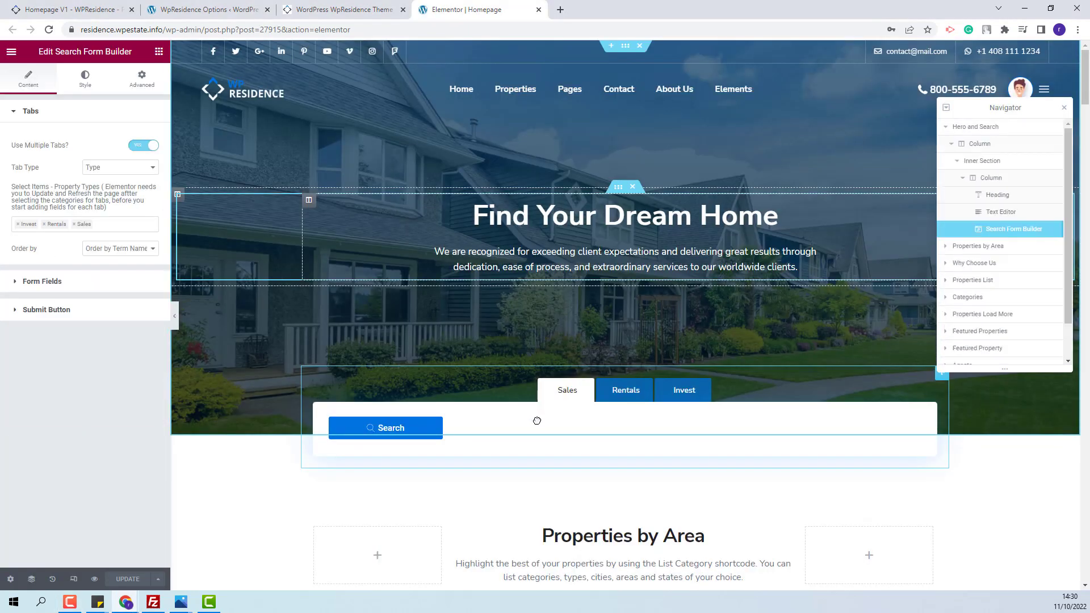
{"action": "left_click", "coordinate": [63, 287]}
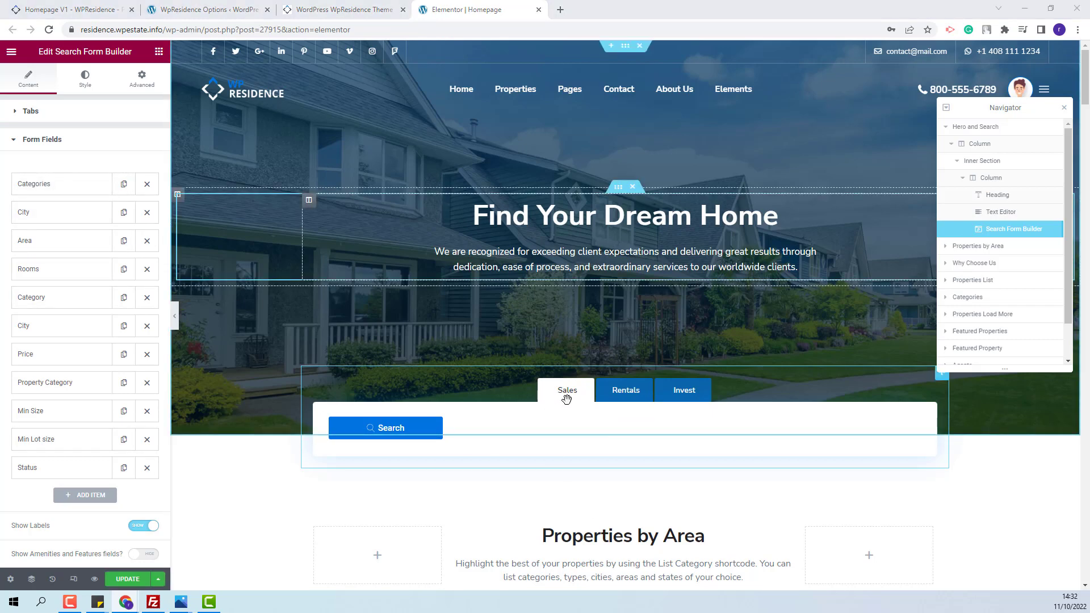
{"action": "left_click", "coordinate": [58, 191]}
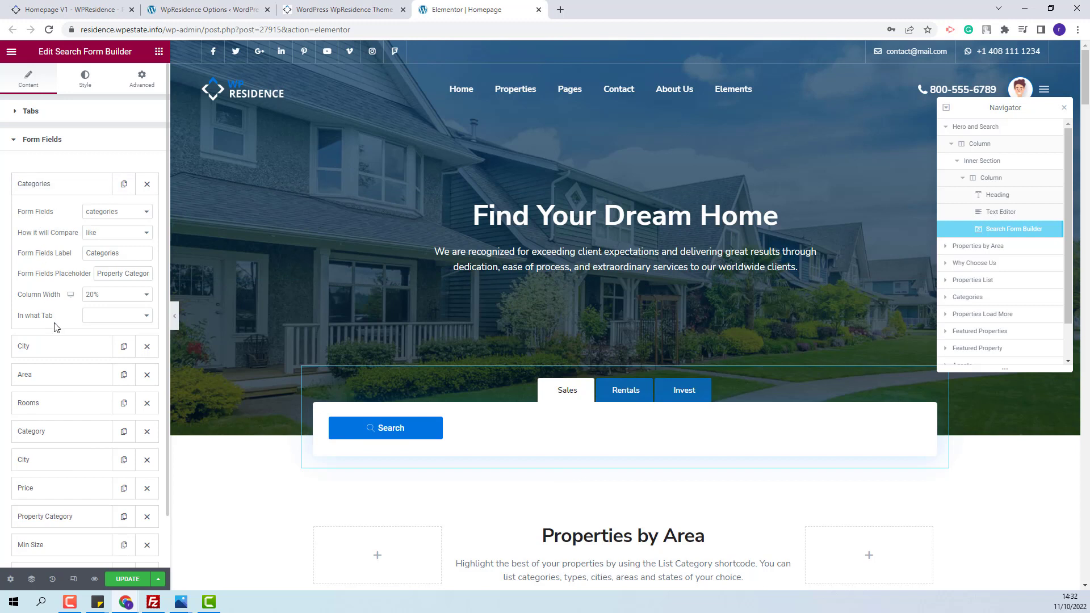
{"action": "left_click", "coordinate": [93, 316]}
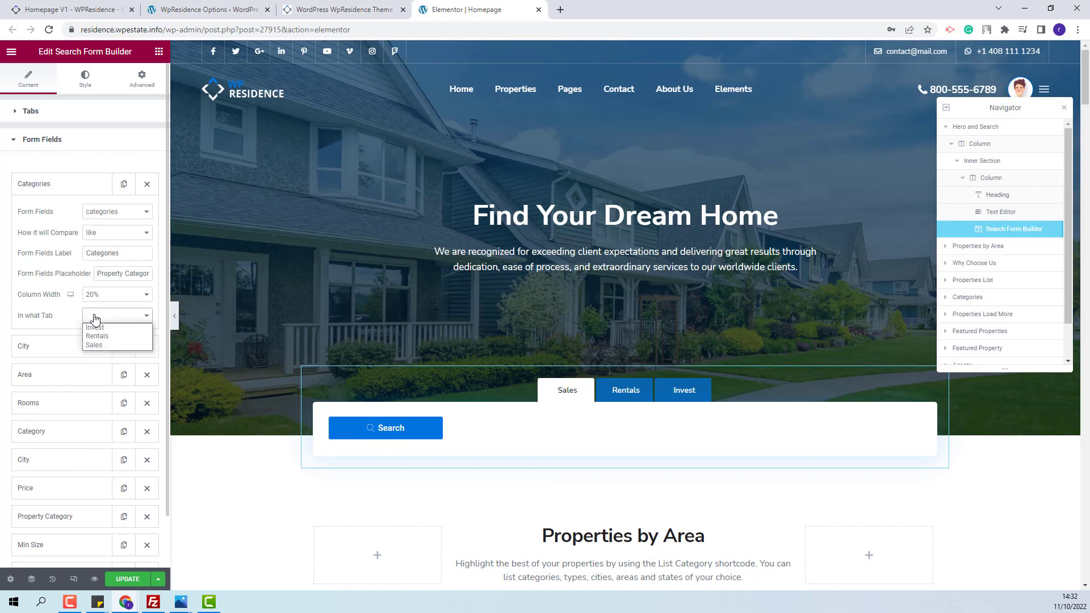
{"action": "left_click", "coordinate": [93, 344]}
Assign the first City form field and the Price form field to the Sales tab
{"action": "left_click", "coordinate": [99, 346]}
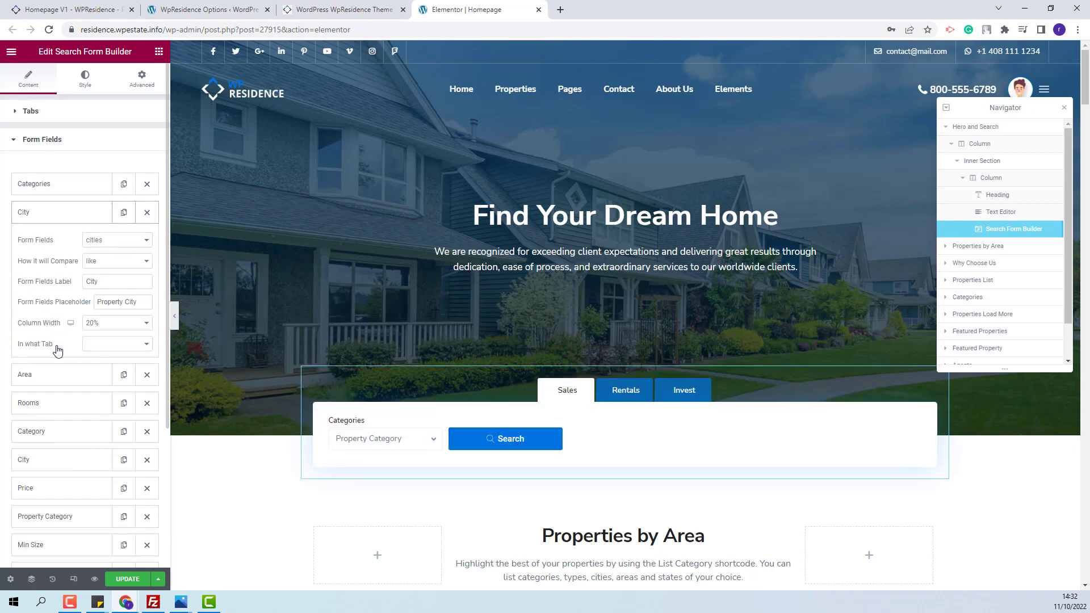
{"action": "left_click", "coordinate": [91, 344]}
{"action": "left_click", "coordinate": [97, 374]}
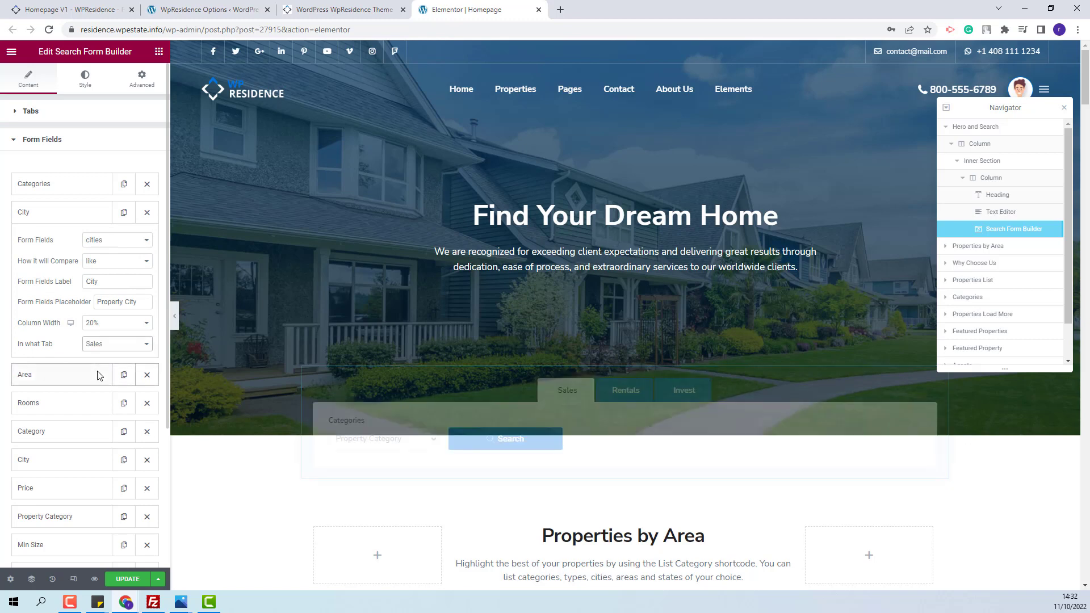
{"action": "scroll", "coordinate": [97, 373], "scroll_direction": "down", "scroll_amount": 2}
{"action": "left_click", "coordinate": [97, 373]}
{"action": "left_click", "coordinate": [86, 416]}
{"action": "left_click", "coordinate": [93, 429]}
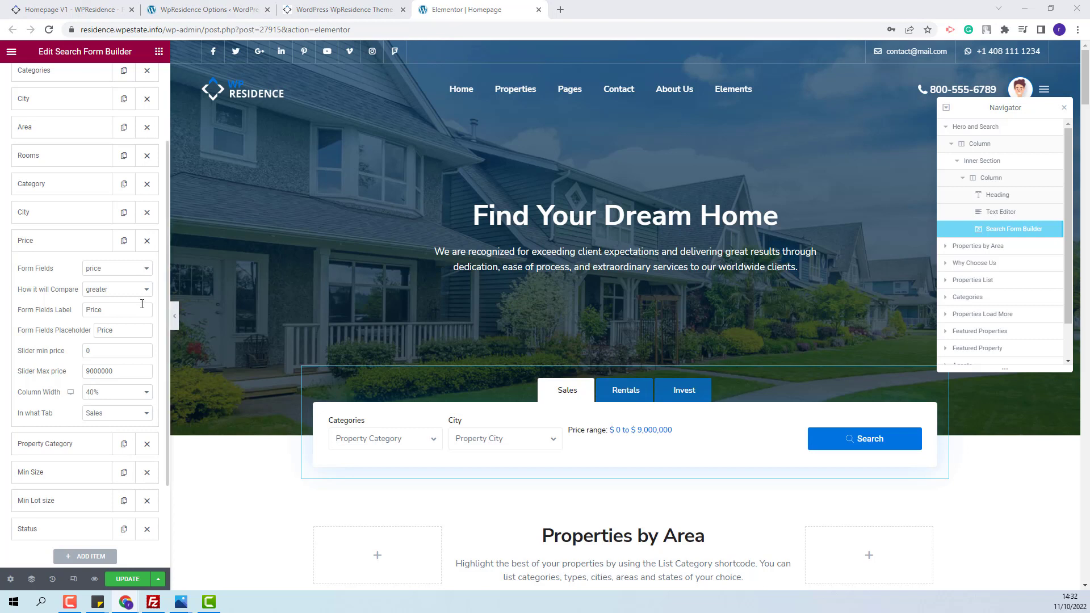
Assign the search form's Category field to the Rentals tab
{"action": "scroll", "coordinate": [115, 335], "scroll_direction": "up", "scroll_amount": 2}
{"action": "left_click", "coordinate": [48, 299]}
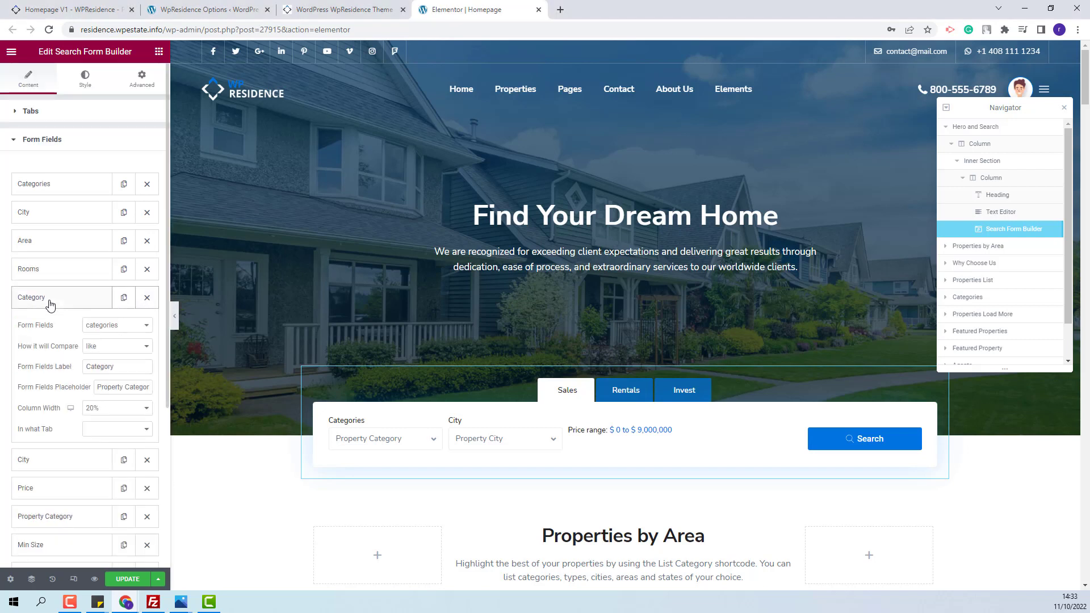
{"action": "left_click", "coordinate": [92, 430]}
{"action": "left_click", "coordinate": [97, 449]}
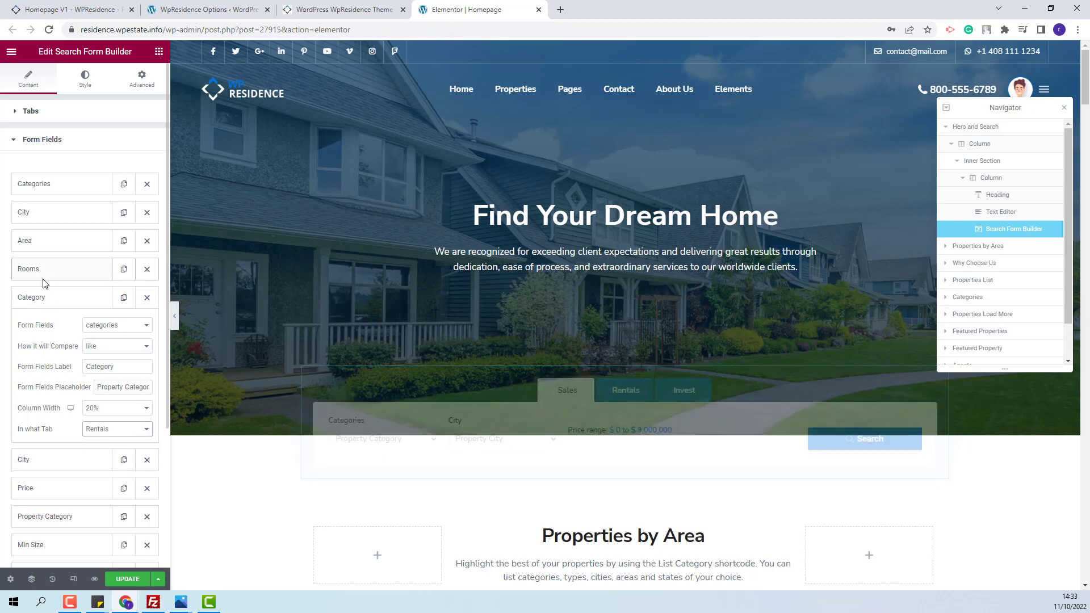
Check which tab the Min Size, Min Lot size, Status and Property Category form fields are assigned to
{"action": "left_click", "coordinate": [34, 545]}
{"action": "left_click", "coordinate": [122, 543]}
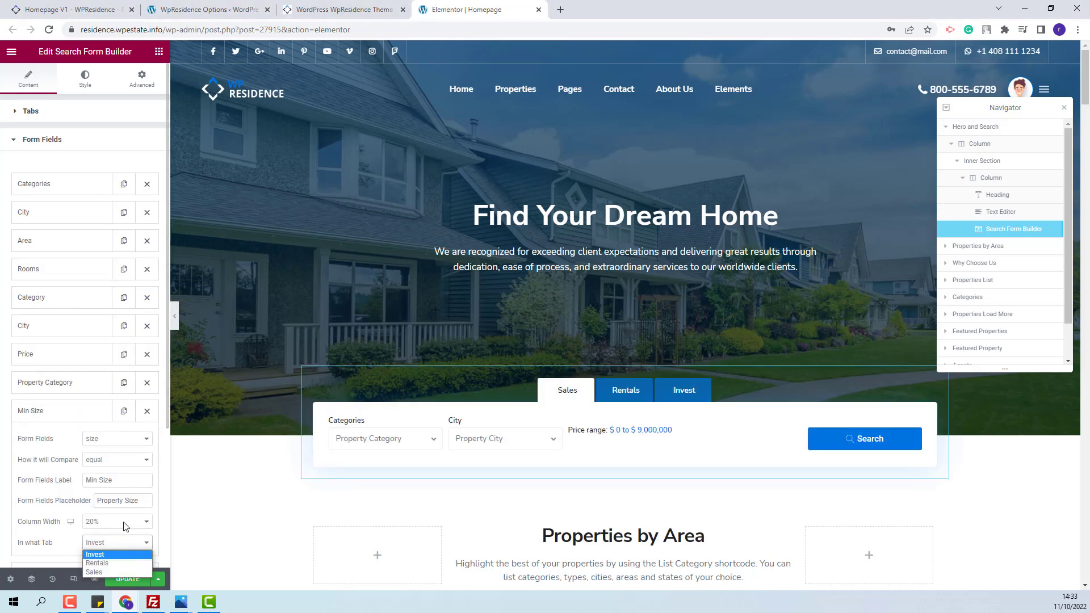
{"action": "left_click", "coordinate": [111, 572]}
{"action": "left_click", "coordinate": [67, 414]}
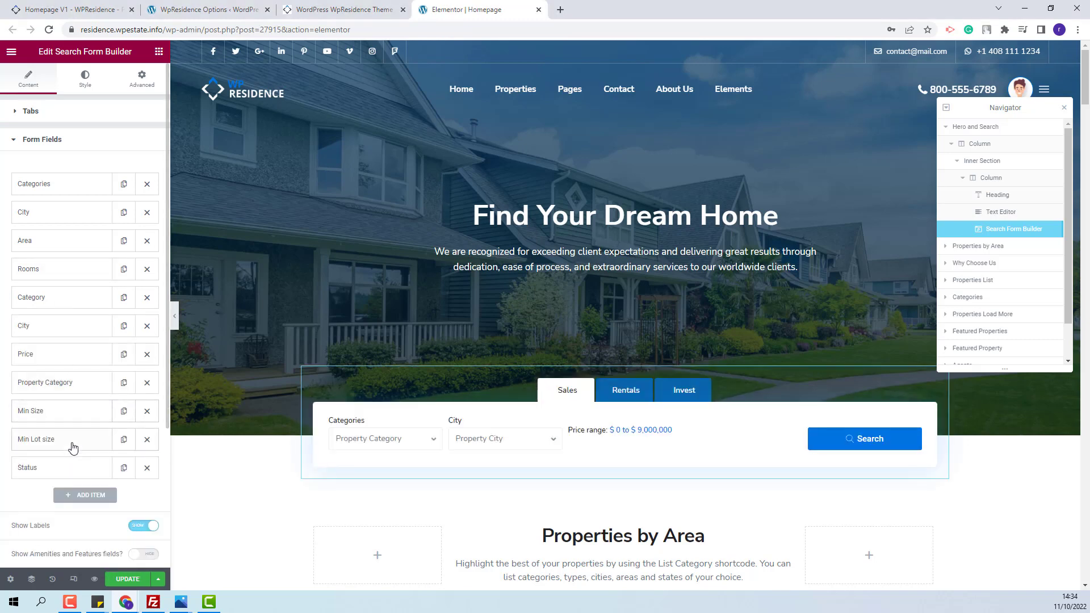
{"action": "left_click", "coordinate": [73, 441]}
{"action": "scroll", "coordinate": [79, 432], "scroll_direction": "down", "scroll_amount": 3}
{"action": "left_click", "coordinate": [79, 411]}
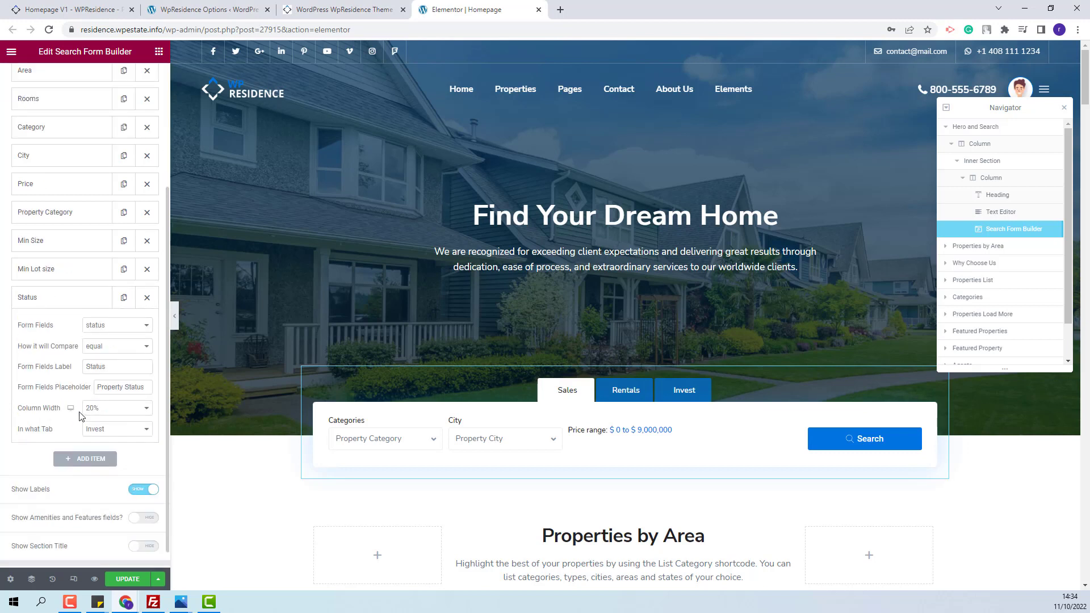
{"action": "left_click", "coordinate": [95, 430]}
{"action": "left_click", "coordinate": [60, 306]}
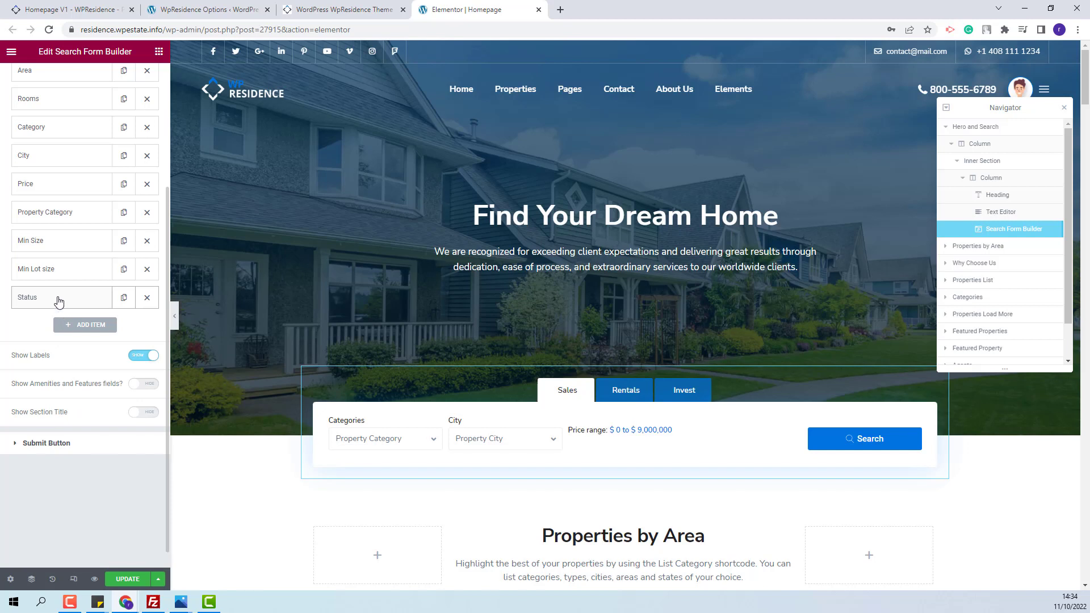
{"action": "left_click", "coordinate": [75, 214]}
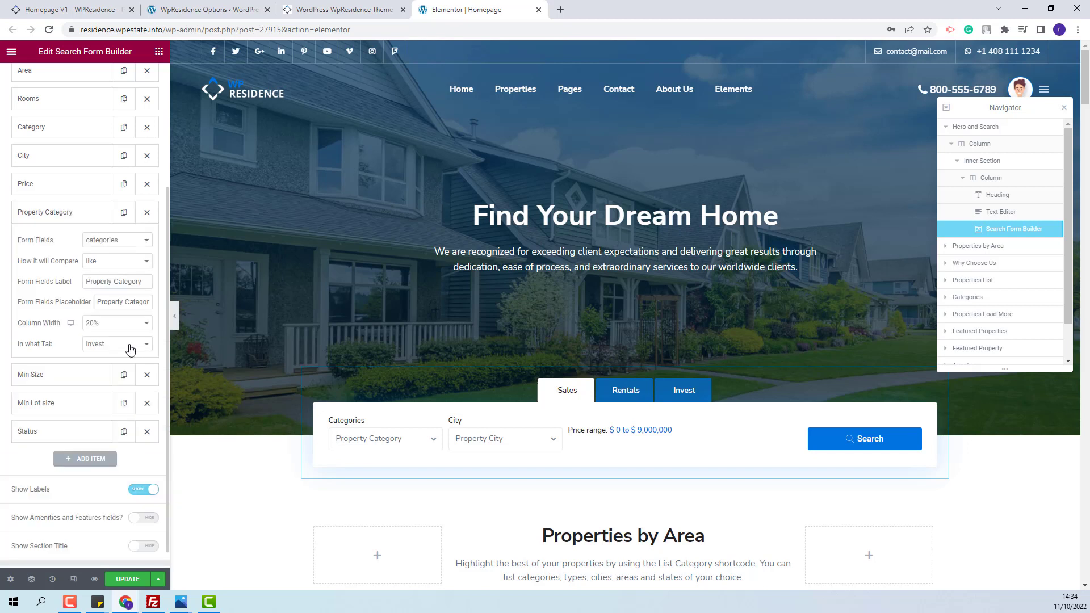
Assign the second City form field and the Rooms form field to the Invest tab, and update the page
{"action": "scroll", "coordinate": [130, 349], "scroll_direction": "up", "scroll_amount": 1}
{"action": "left_click", "coordinate": [68, 213]}
{"action": "left_click", "coordinate": [108, 345]}
{"action": "left_click", "coordinate": [93, 369]}
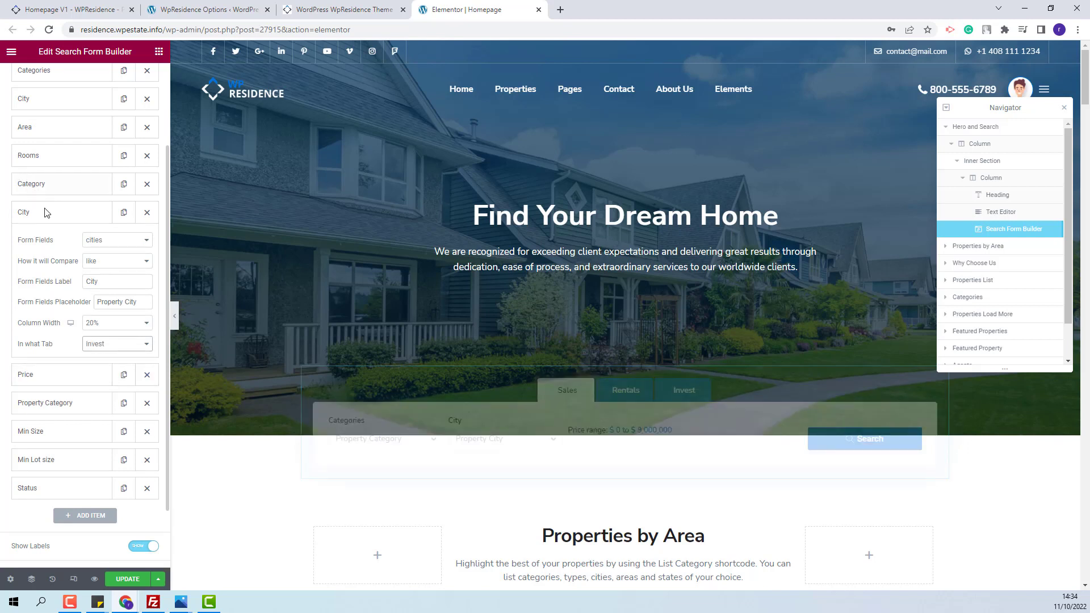
{"action": "left_click", "coordinate": [57, 156]}
{"action": "left_click", "coordinate": [104, 288]}
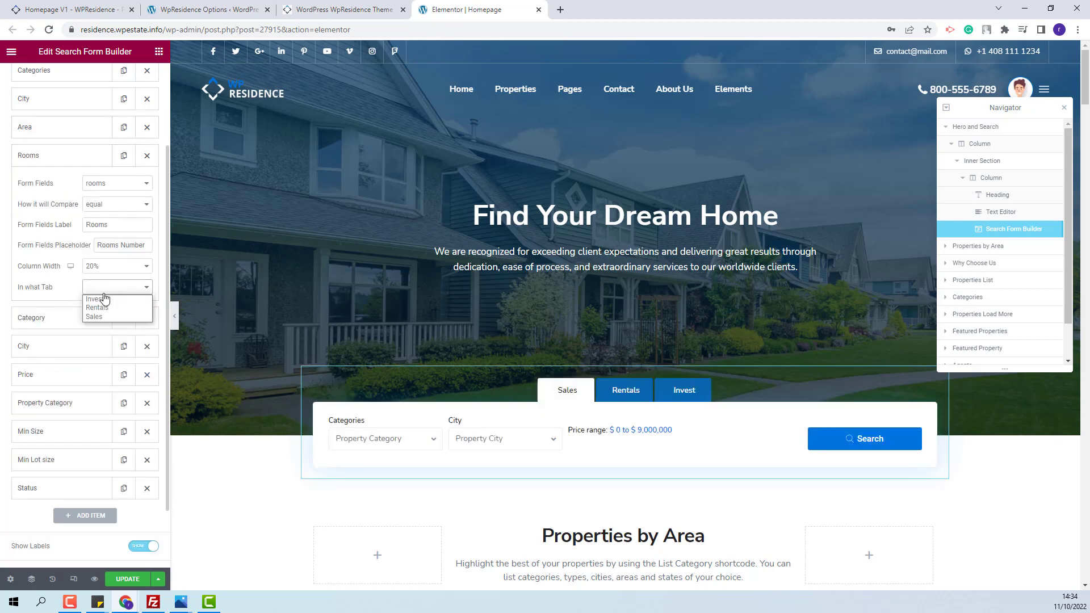
{"action": "left_click", "coordinate": [104, 299]}
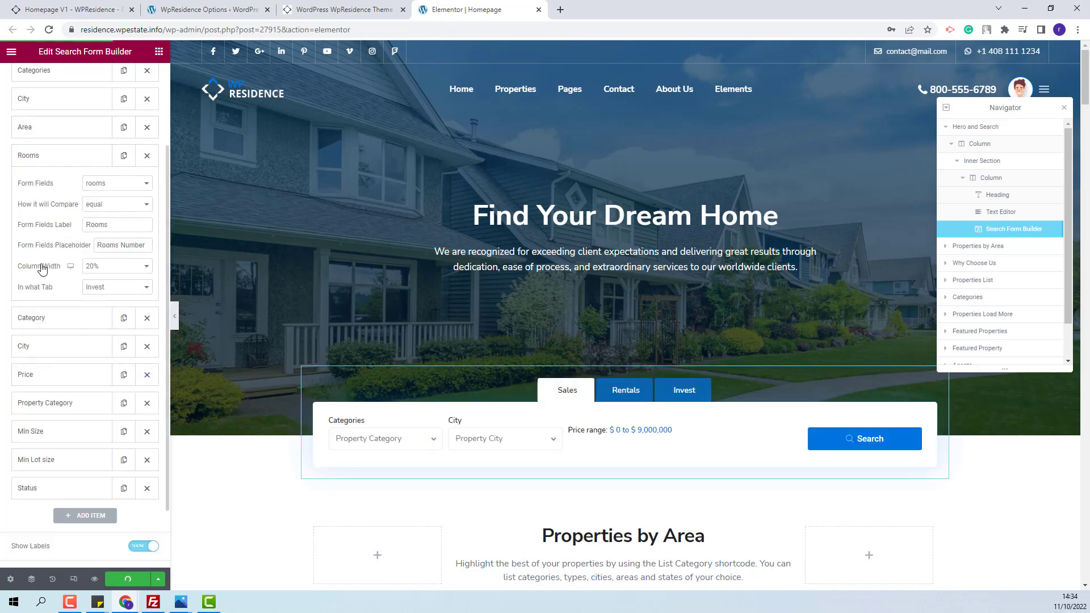
Reload the live homepage and check the search form's Rentals and Invest tabs
{"action": "left_click", "coordinate": [343, 10]}
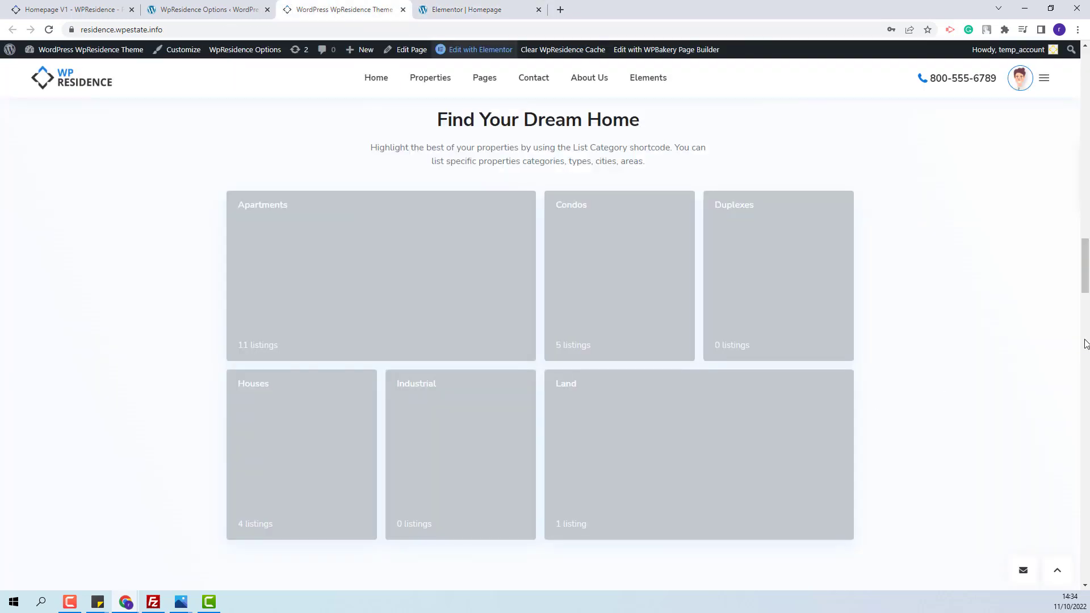
{"action": "key", "text": "F5"}
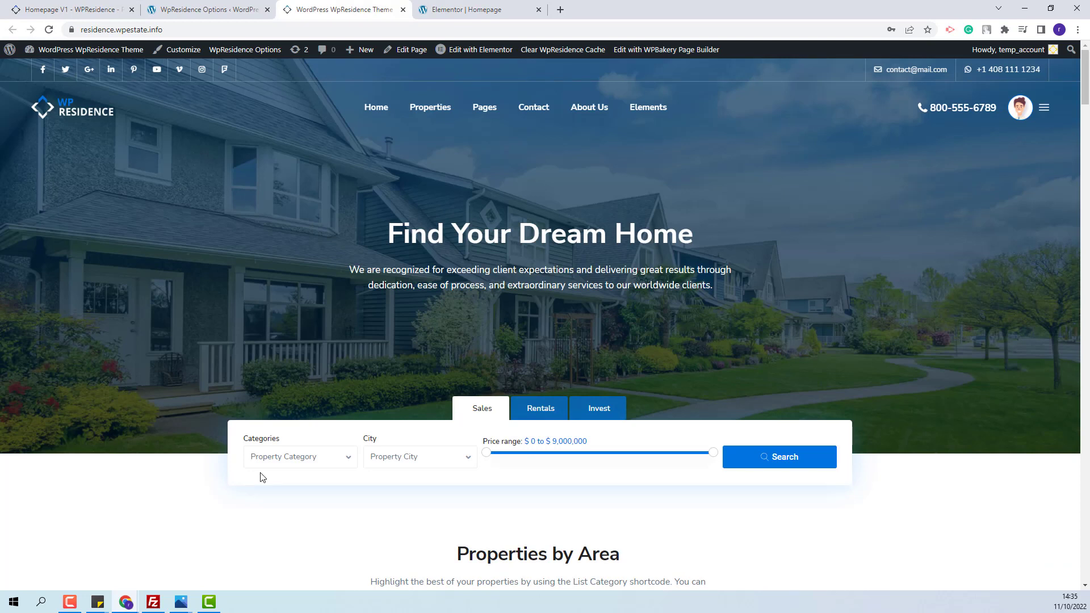
{"action": "left_click", "coordinate": [544, 419]}
{"action": "left_click", "coordinate": [608, 417]}
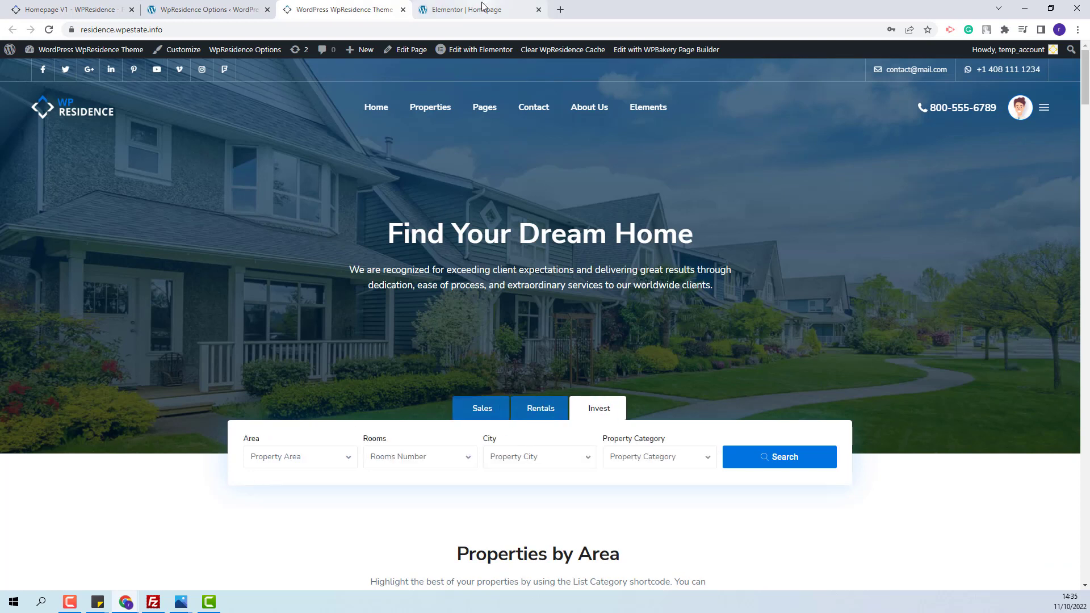
In the Elementor editor, set the Properties by Area categories widget to show Apartments, Bayonne, Condos, Duplexes, Greenville, Houses, Industrial and Invest
{"action": "left_click", "coordinate": [483, 5]}
{"action": "scroll", "coordinate": [558, 455], "scroll_direction": "down", "scroll_amount": 2}
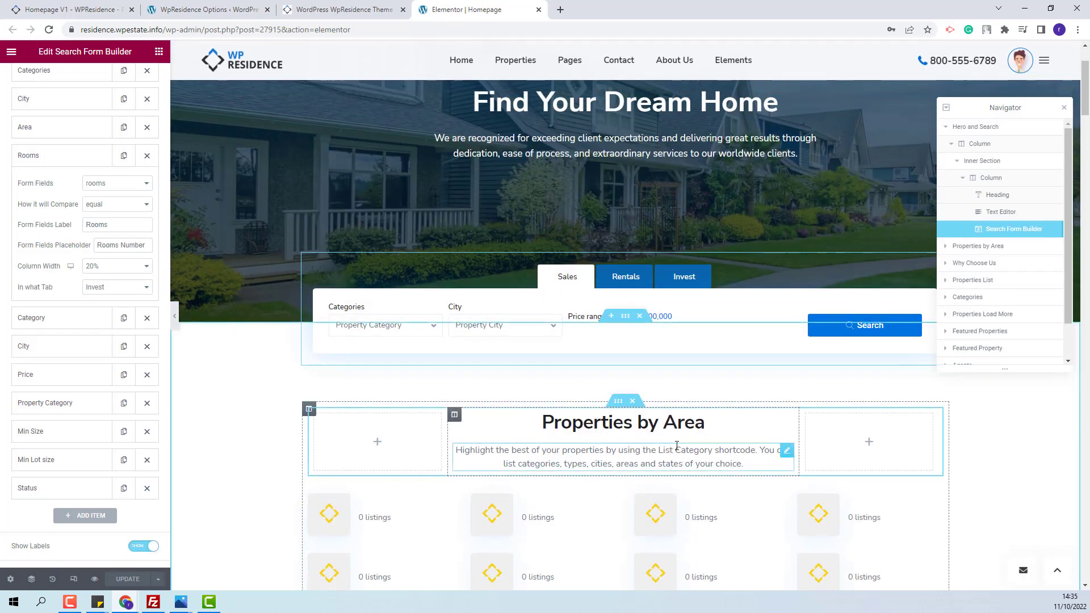
{"action": "scroll", "coordinate": [423, 467], "scroll_direction": "down", "scroll_amount": 2}
{"action": "left_click", "coordinate": [424, 467]}
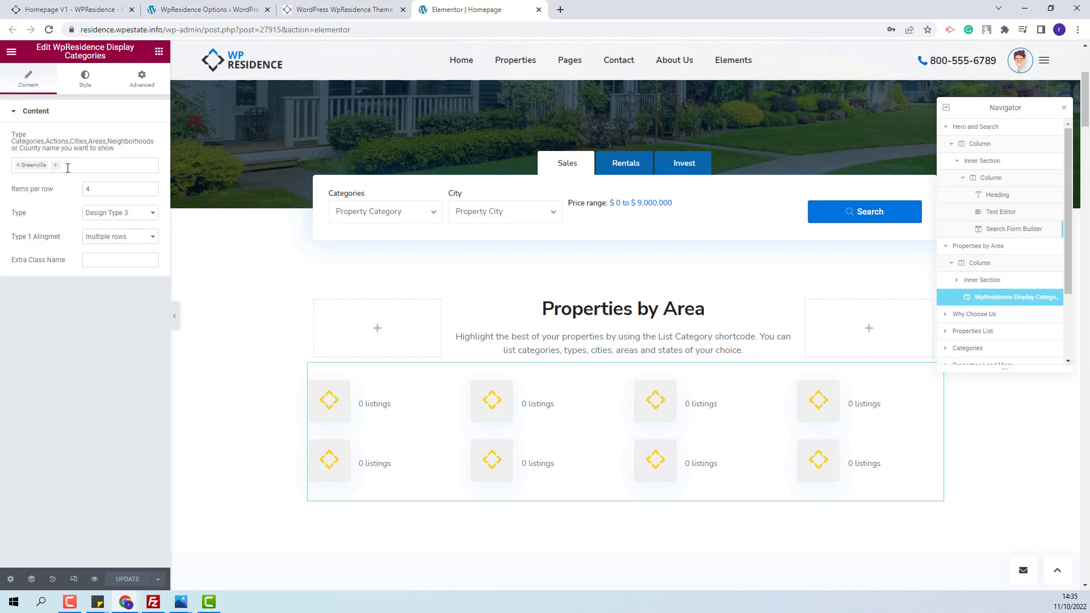
{"action": "left_click", "coordinate": [57, 170]}
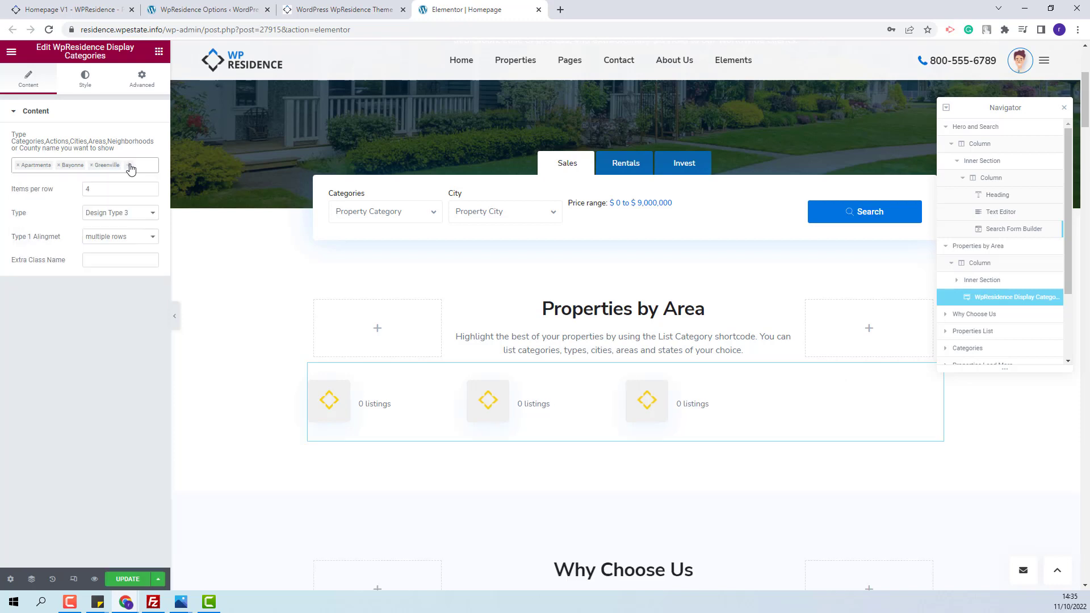
{"action": "left_click", "coordinate": [130, 173]}
{"action": "left_click", "coordinate": [49, 213]}
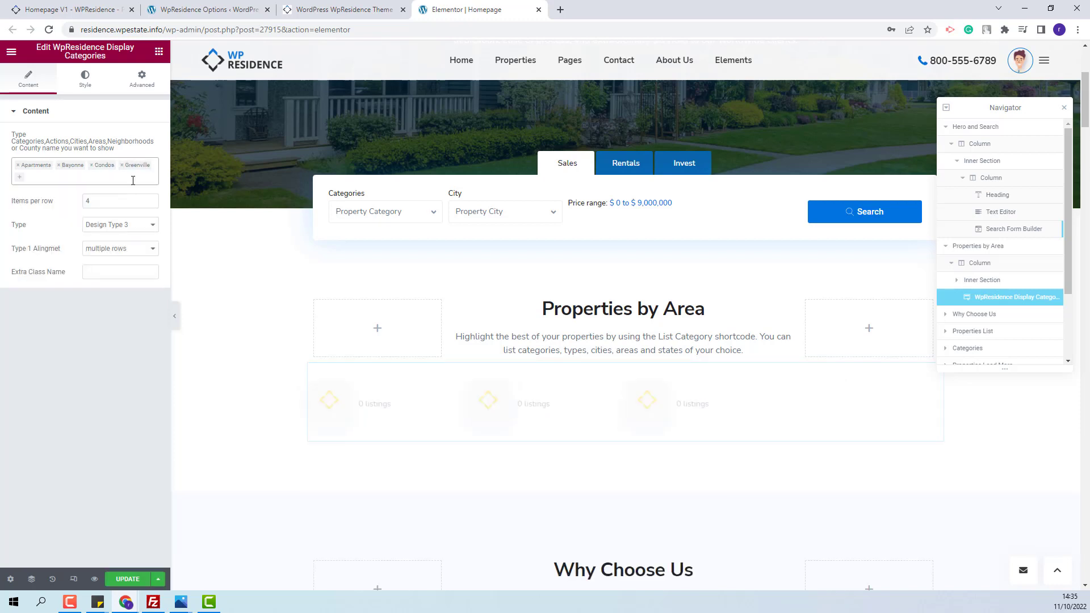
{"action": "left_click", "coordinate": [134, 181]}
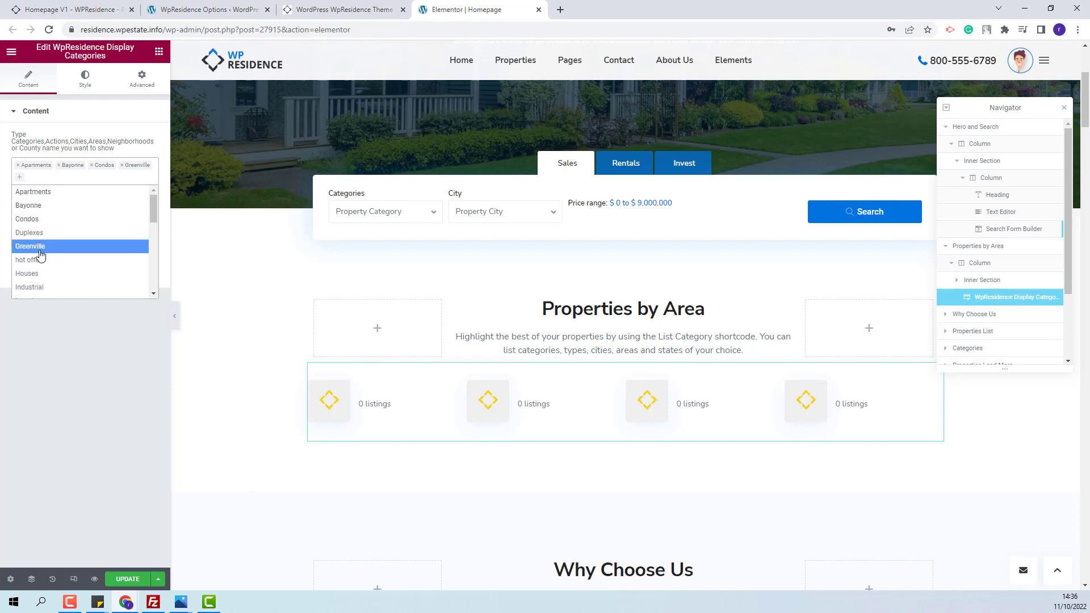
{"action": "left_click", "coordinate": [39, 251]}
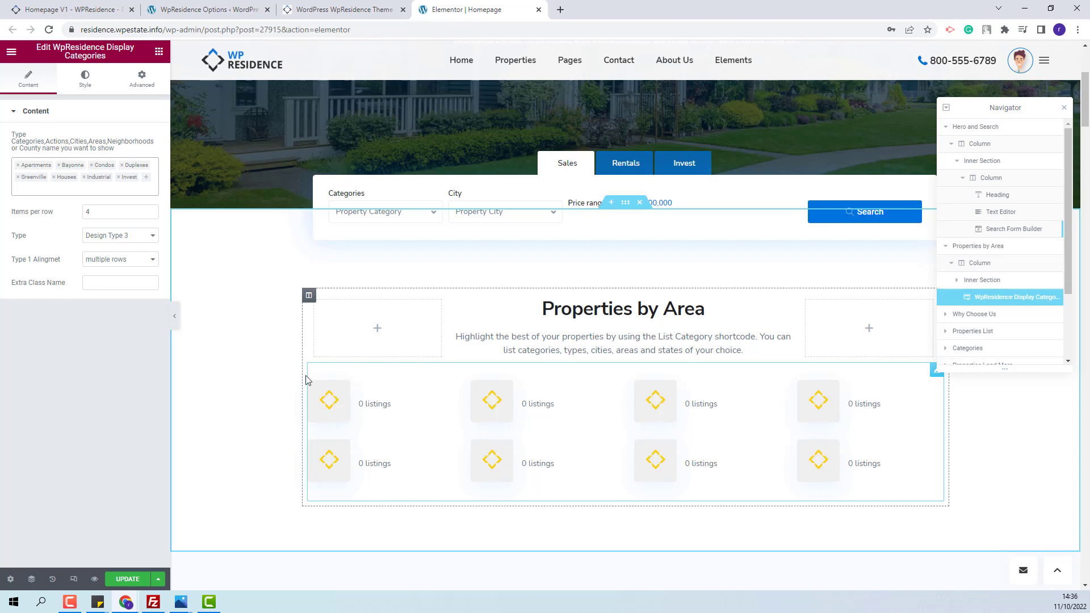
Open the settings of the Categories section's WpResidence Grids widget and update the homepage
{"action": "scroll", "coordinate": [826, 314], "scroll_direction": "down", "scroll_amount": 2}
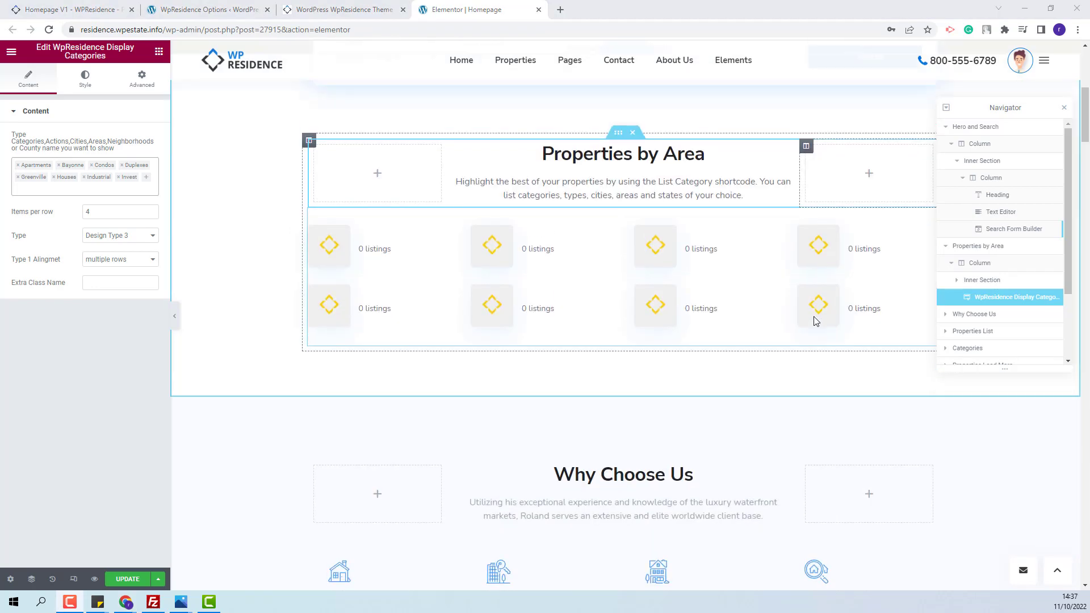
{"action": "scroll", "coordinate": [817, 318], "scroll_direction": "up", "scroll_amount": 1}
{"action": "scroll", "coordinate": [823, 325], "scroll_direction": "down", "scroll_amount": 18}
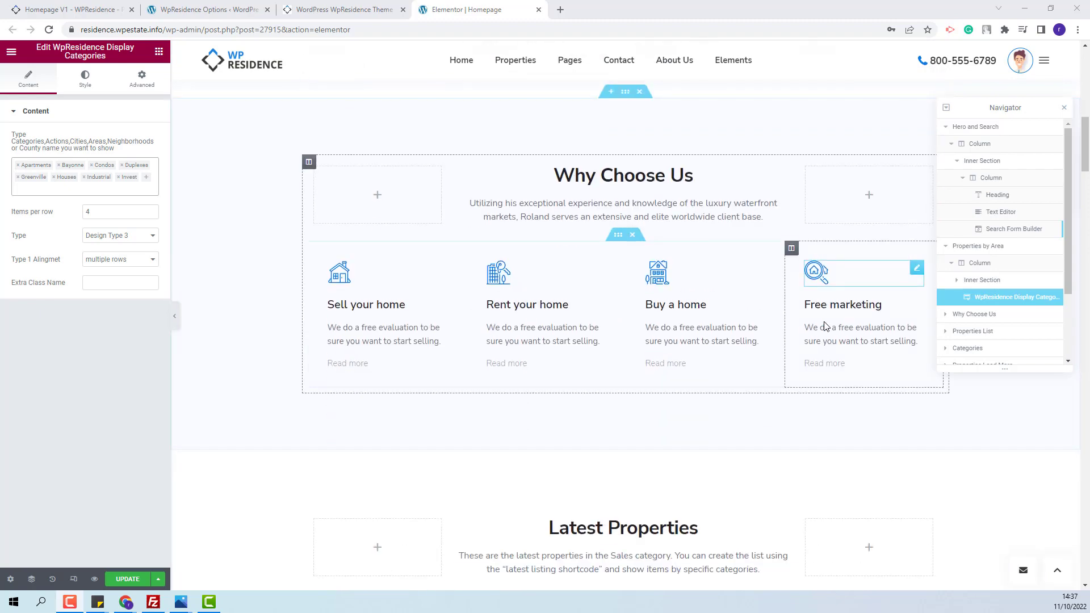
{"action": "scroll", "coordinate": [779, 333], "scroll_direction": "down", "scroll_amount": 9}
{"action": "left_click", "coordinate": [336, 369]}
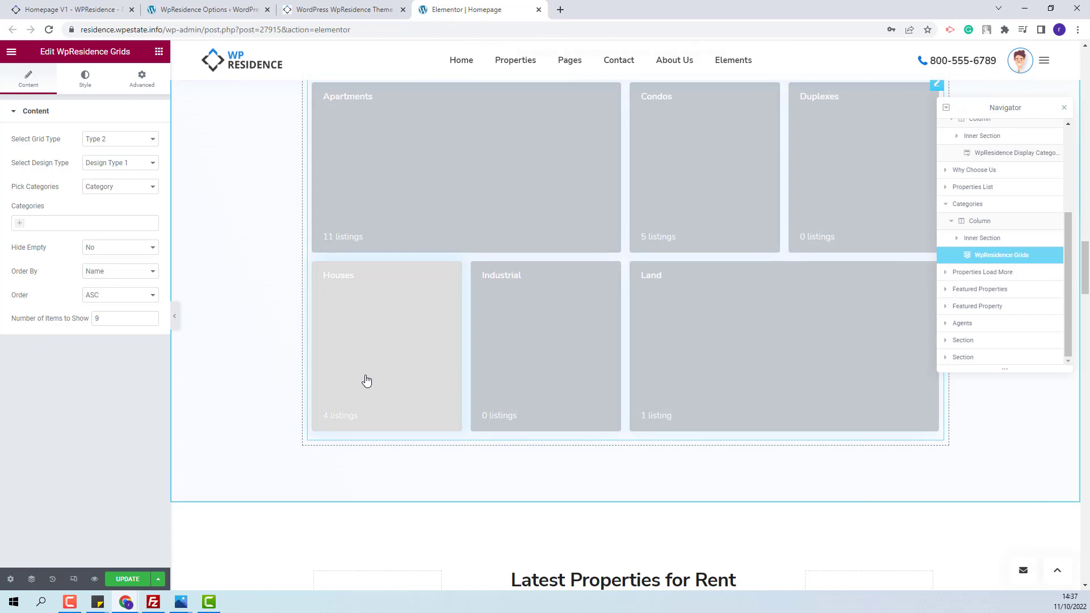
{"action": "left_click", "coordinate": [117, 580]}
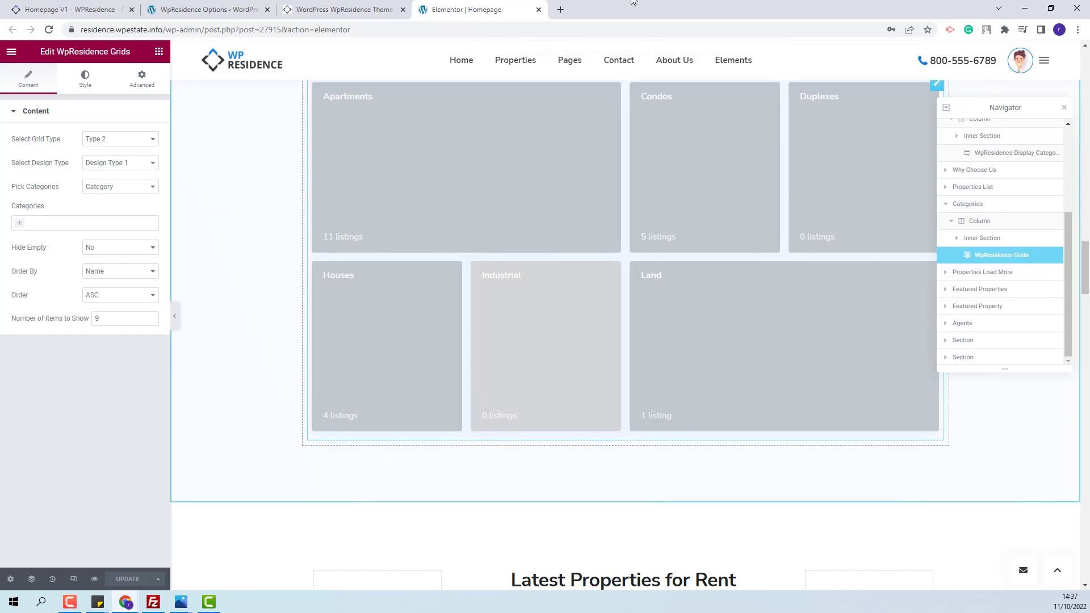
Switch to the WordPress admin and open the Invest property type for editing
{"action": "key", "text": "ctrl+2"}
{"action": "scroll", "coordinate": [67, 412], "scroll_direction": "down", "scroll_amount": 2}
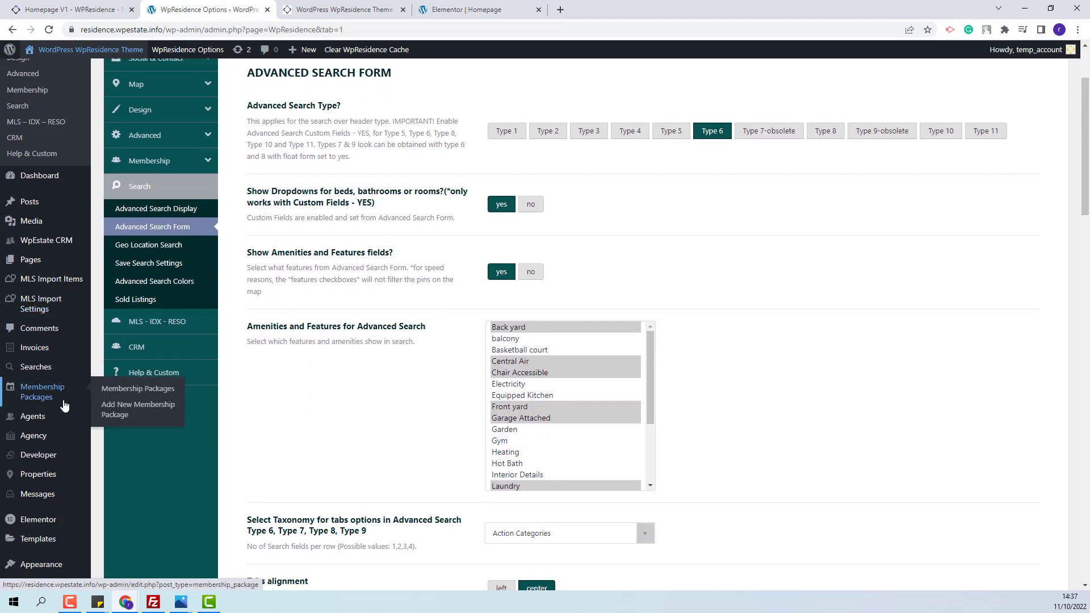
{"action": "mouse_move", "coordinate": [32, 479]}
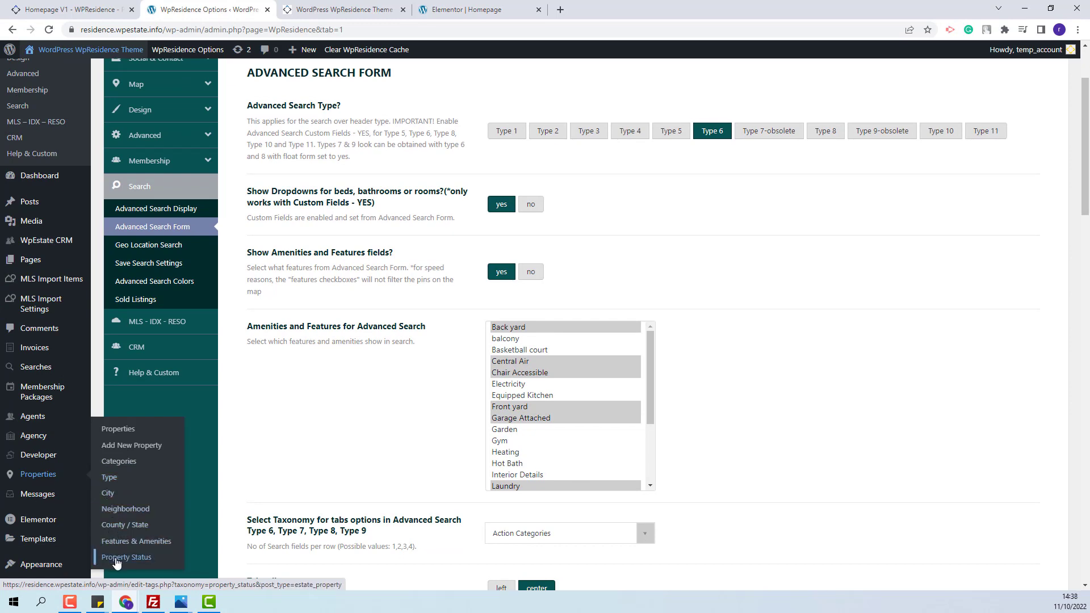
{"action": "left_click", "coordinate": [110, 479]}
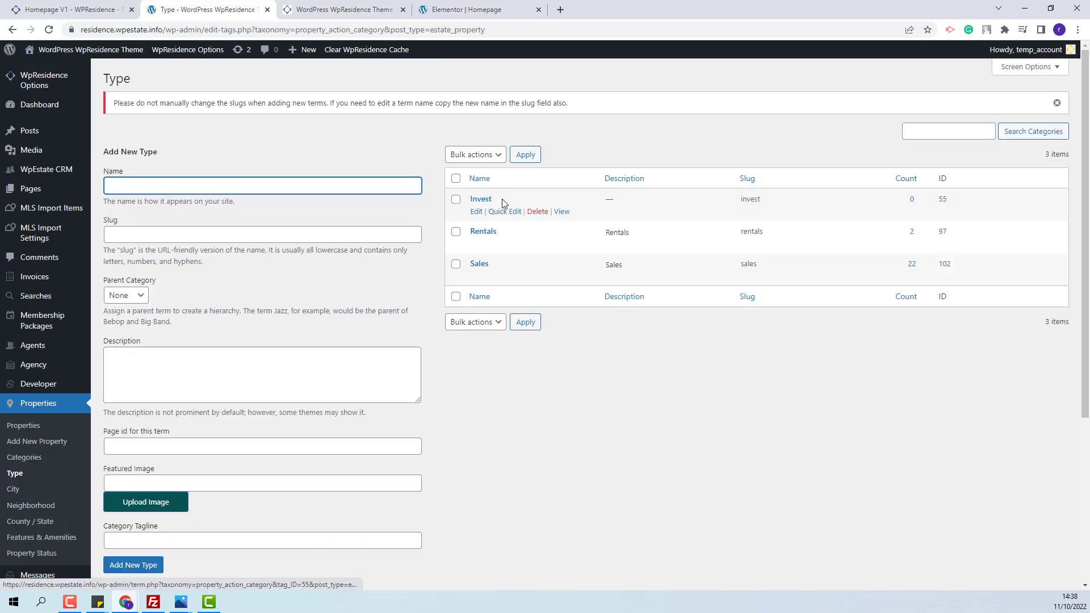
{"action": "left_click", "coordinate": [476, 211]}
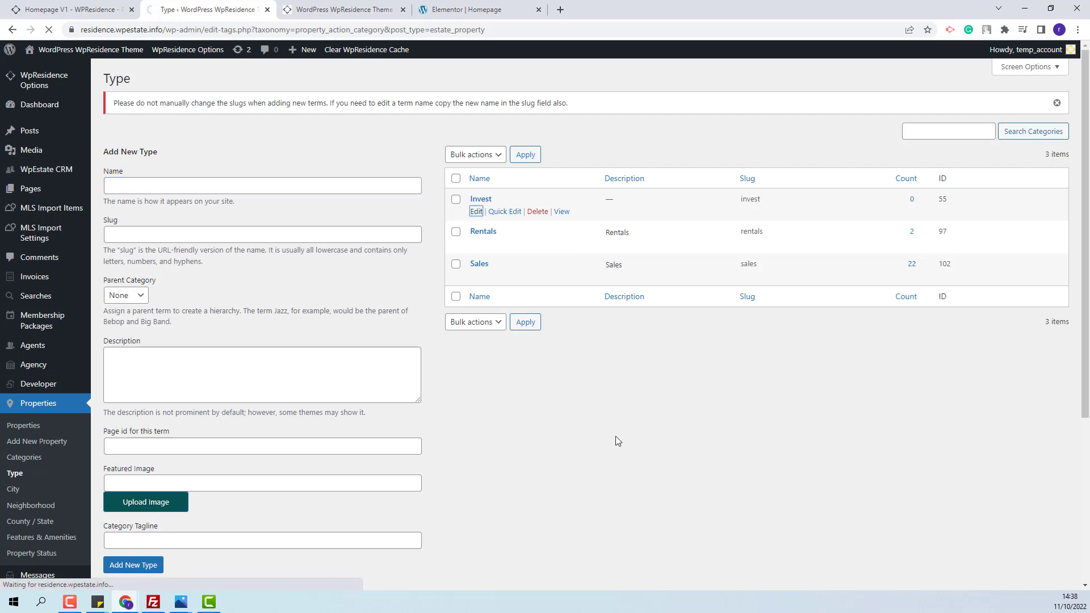
Upload city2.jpg as the Invest type's featured image and update the term
{"action": "left_click", "coordinate": [445, 426]}
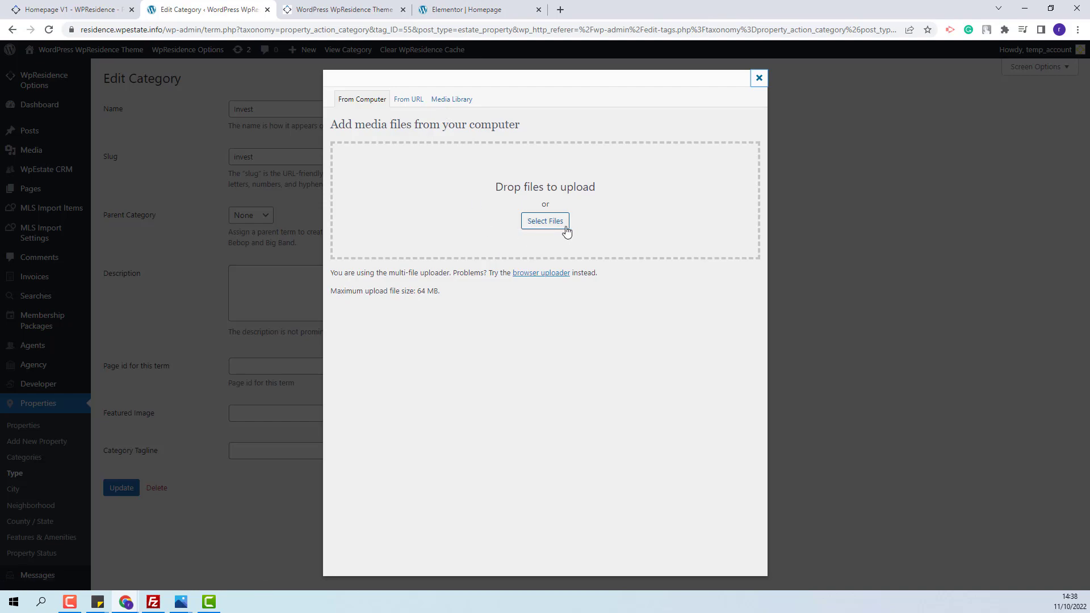
{"action": "left_click", "coordinate": [537, 227]}
{"action": "left_click", "coordinate": [995, 572]}
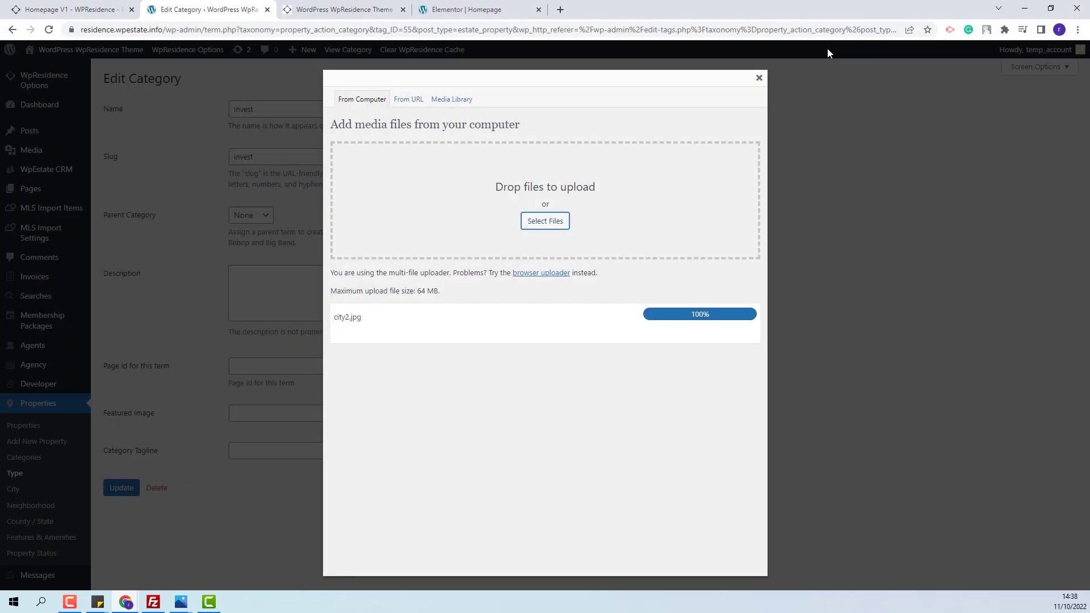
{"action": "scroll", "coordinate": [677, 244], "scroll_direction": "down", "scroll_amount": 4}
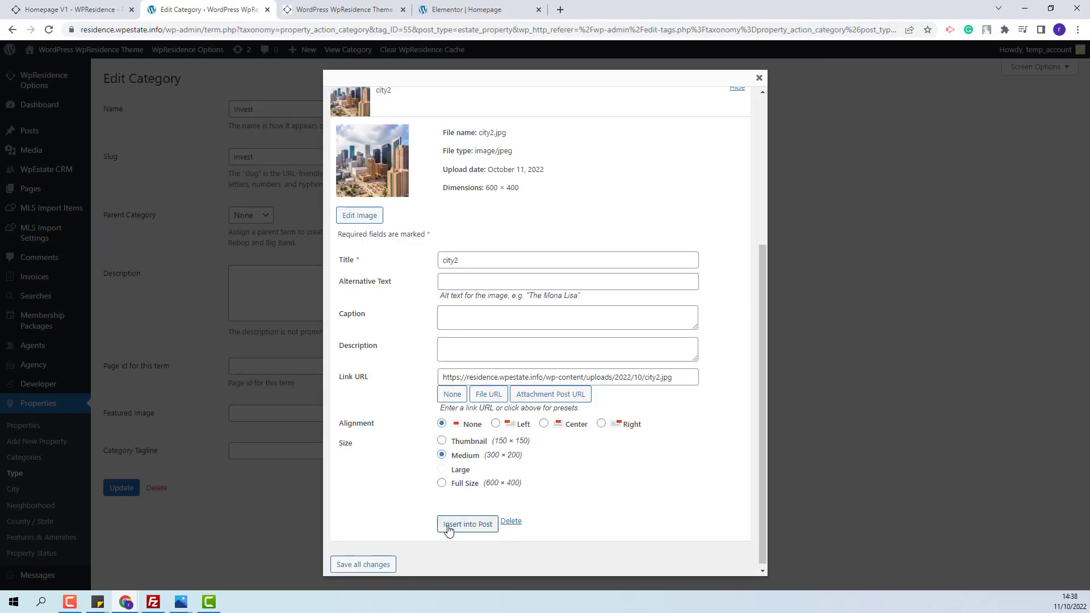
{"action": "left_click", "coordinate": [453, 525]}
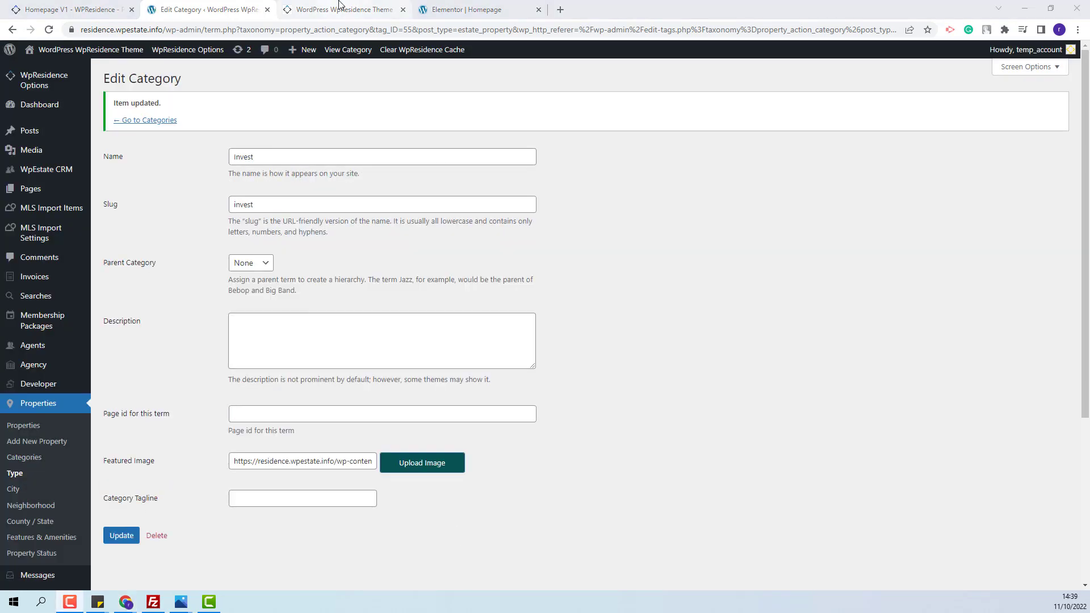
Reload the live homepage to check the Invest item's image under Properties by Area, and return to the admin
{"action": "left_click", "coordinate": [339, 7]}
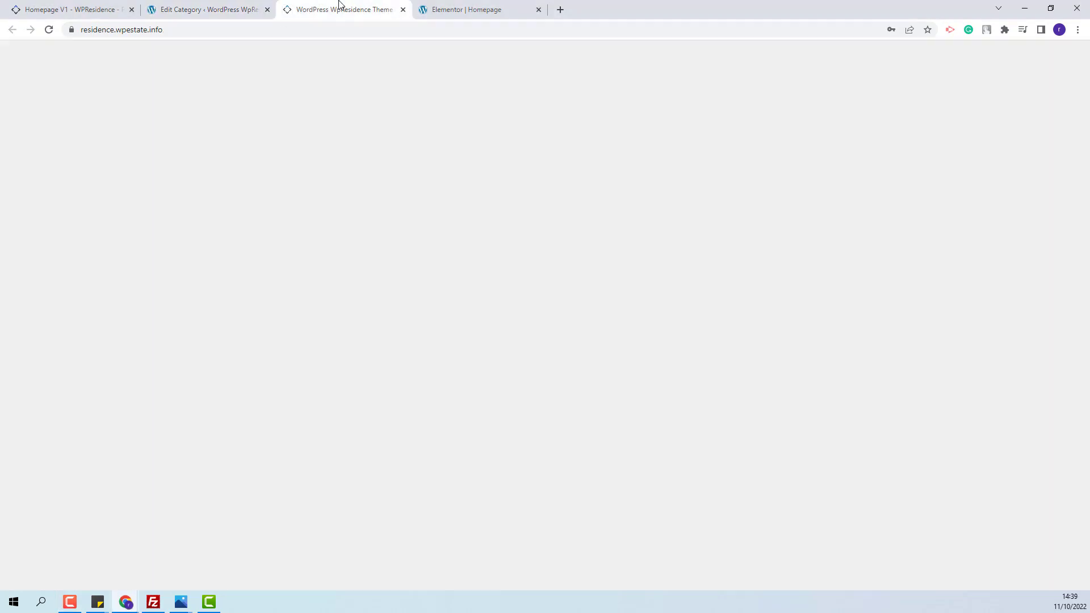
{"action": "left_click", "coordinate": [49, 33]}
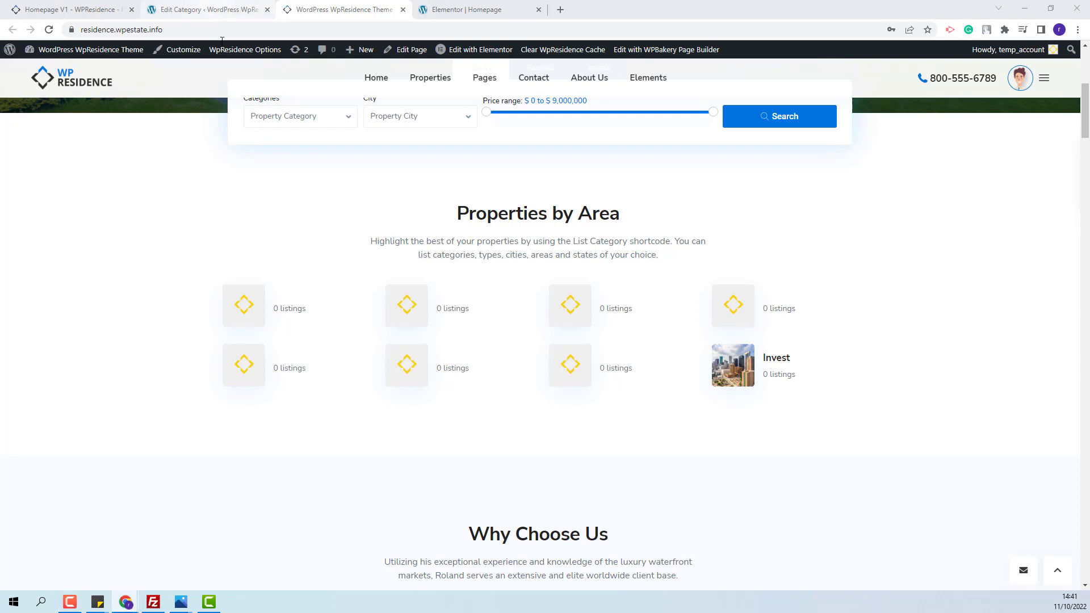
{"action": "left_click", "coordinate": [218, 10]}
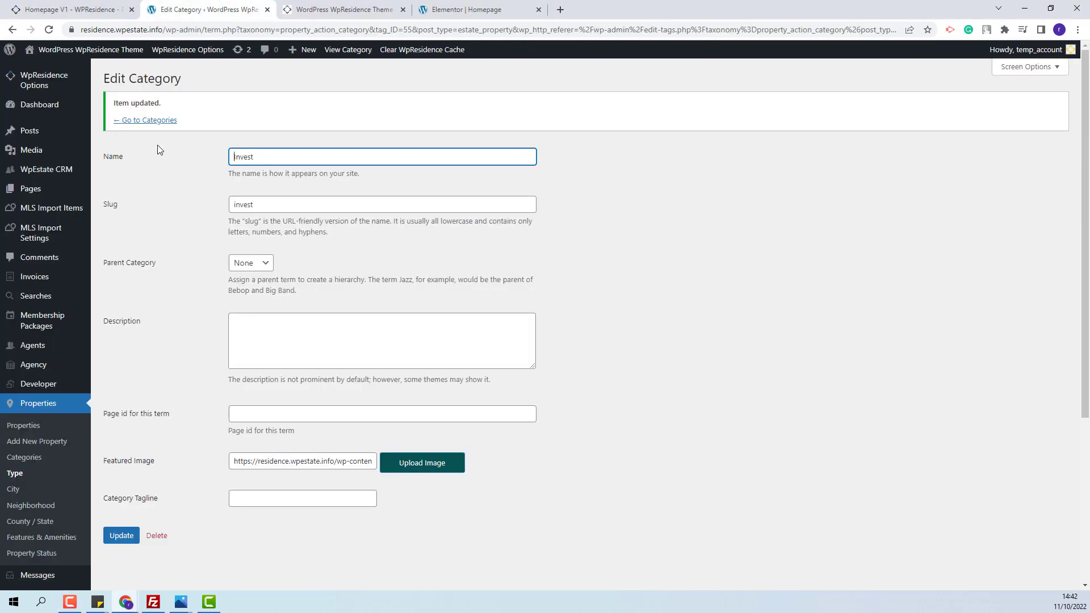
Upload city3.jpg as the featured image of the Apartments property category and update the category
{"action": "left_click", "coordinate": [17, 461]}
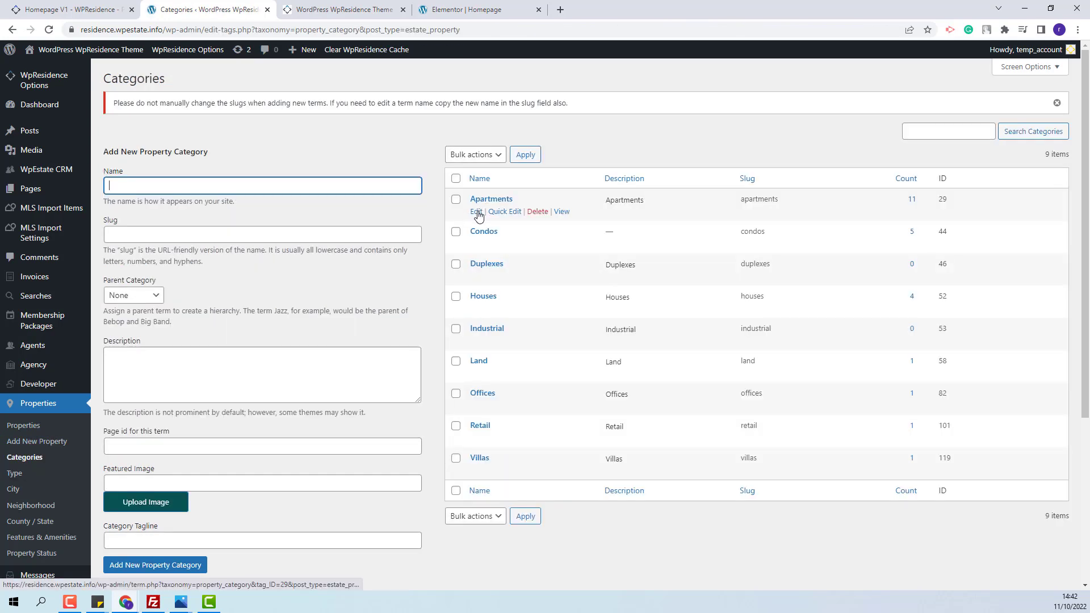
{"action": "left_click", "coordinate": [476, 212]}
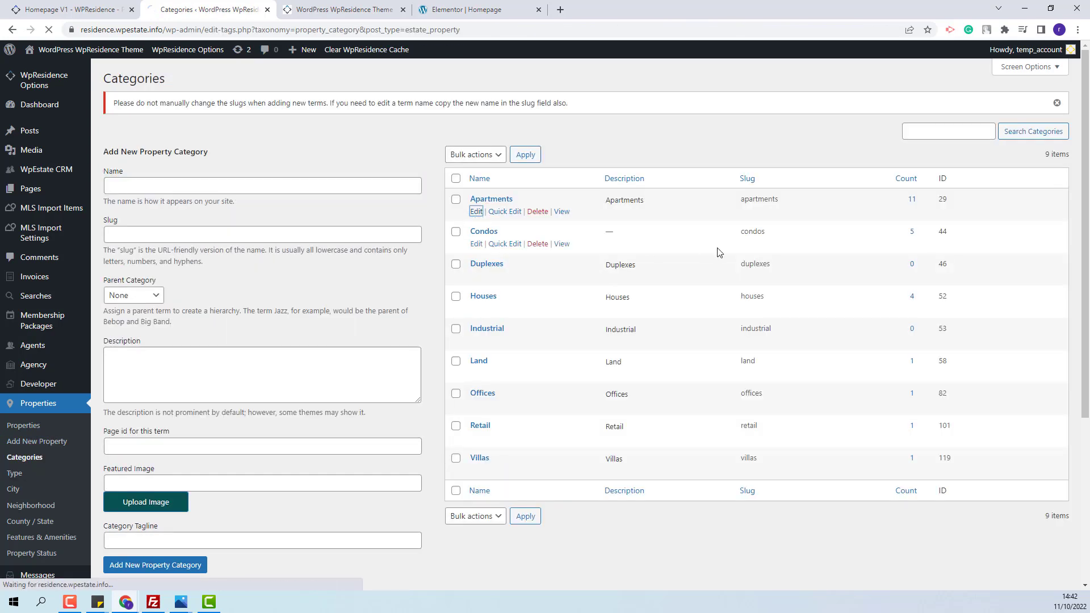
{"action": "left_click", "coordinate": [449, 415]}
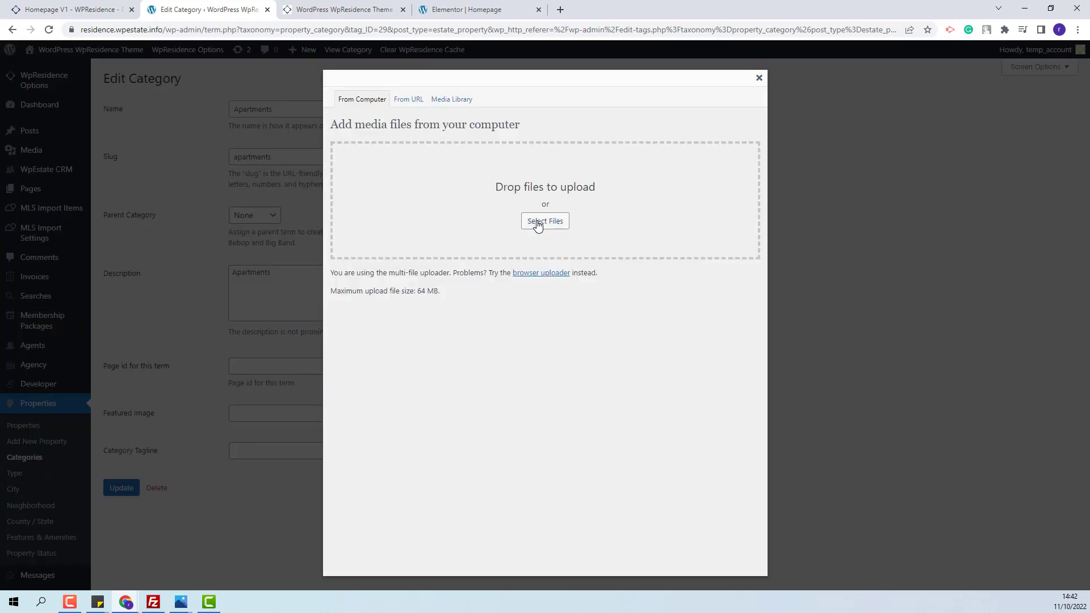
{"action": "left_click", "coordinate": [538, 222]}
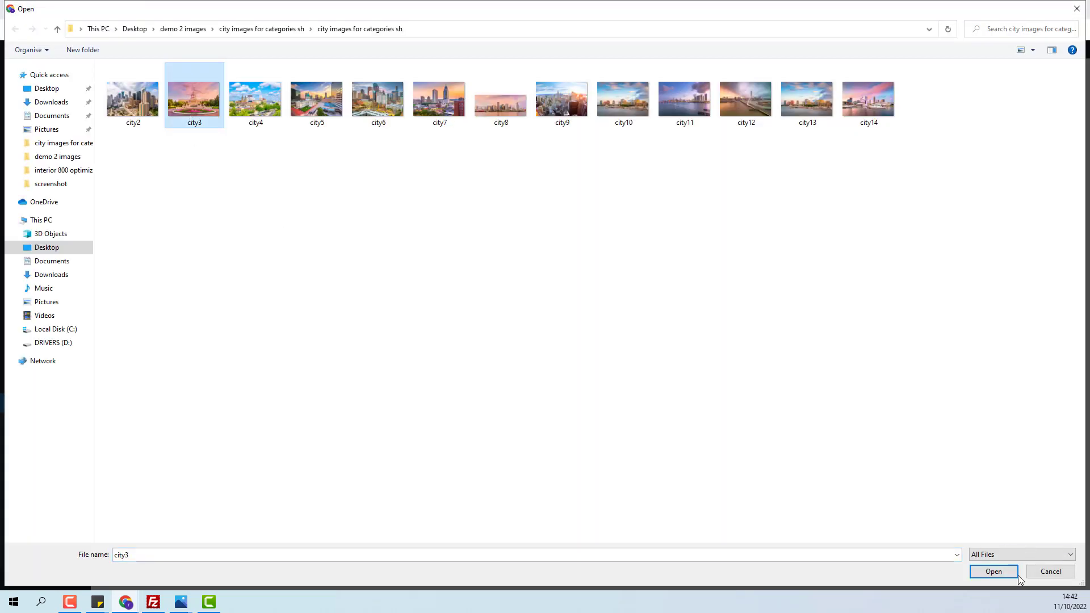
{"action": "left_click", "coordinate": [993, 576]}
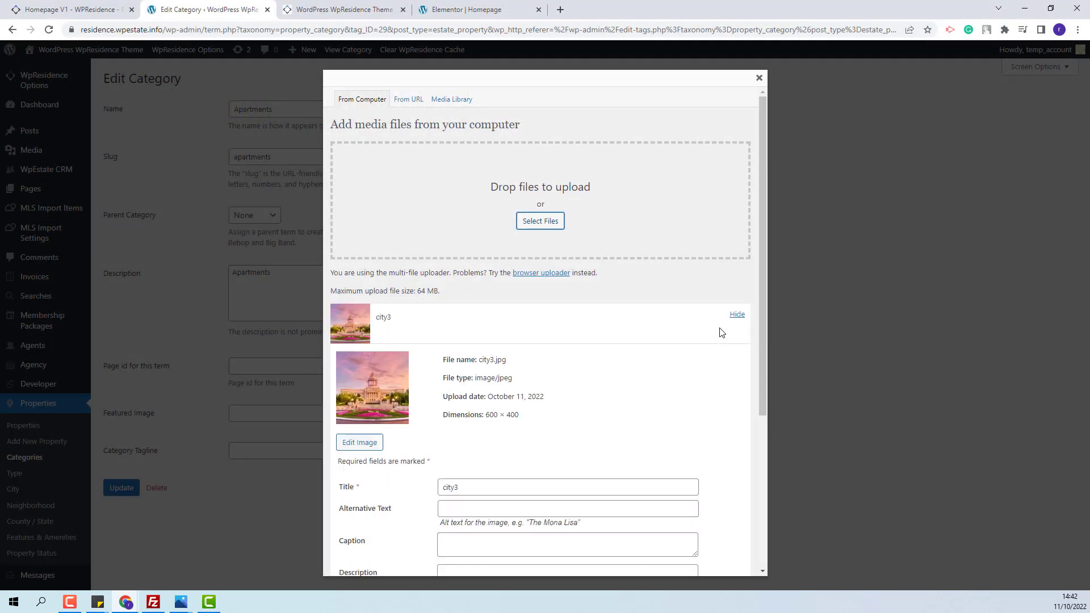
{"action": "scroll", "coordinate": [721, 333], "scroll_direction": "down", "scroll_amount": 3}
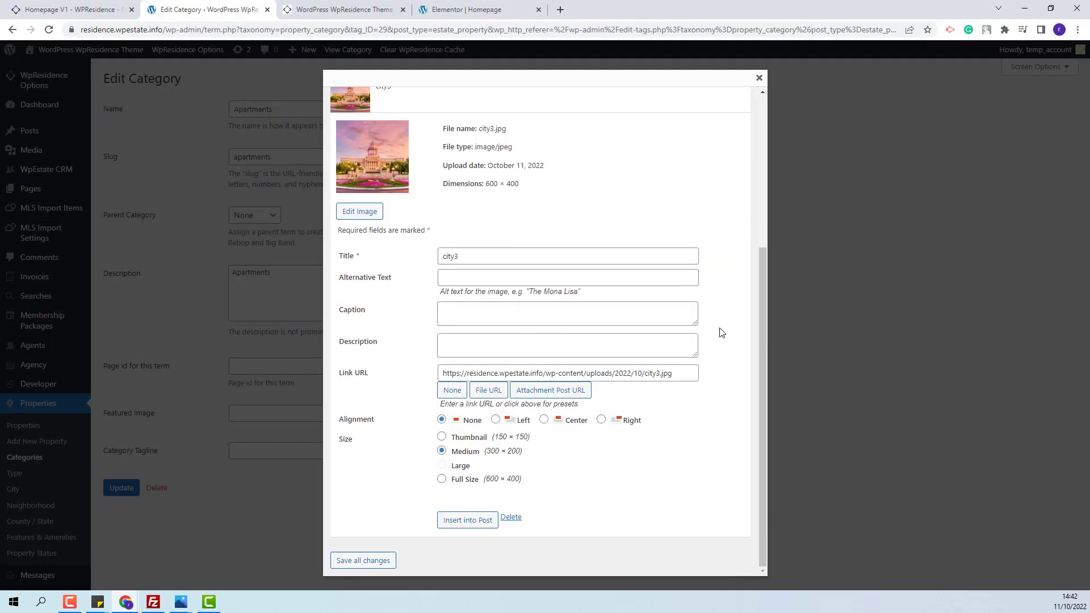
{"action": "left_click", "coordinate": [487, 523]}
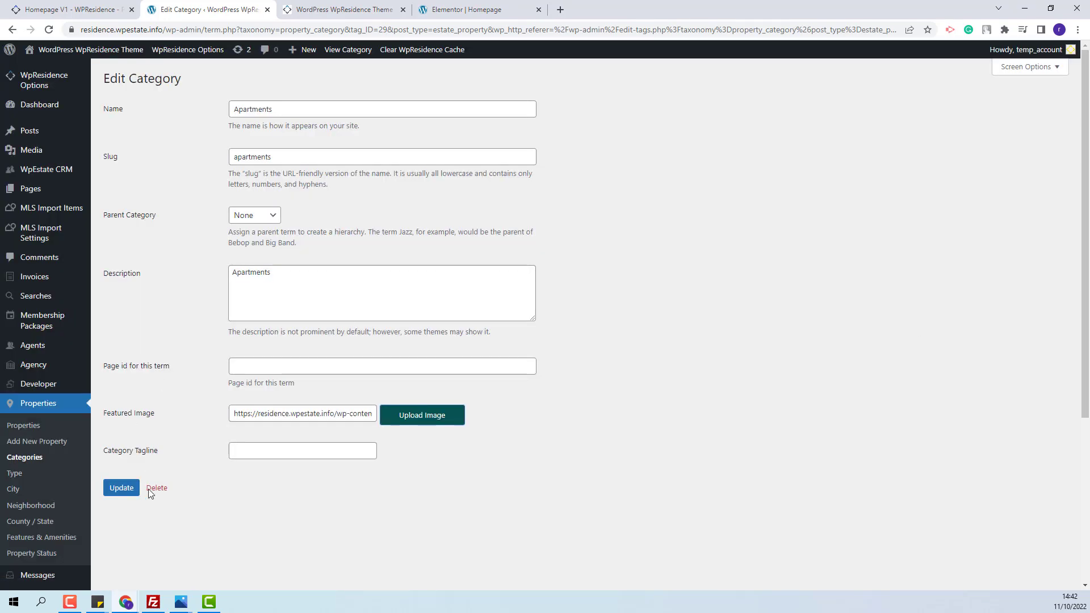
{"action": "left_click", "coordinate": [125, 492]}
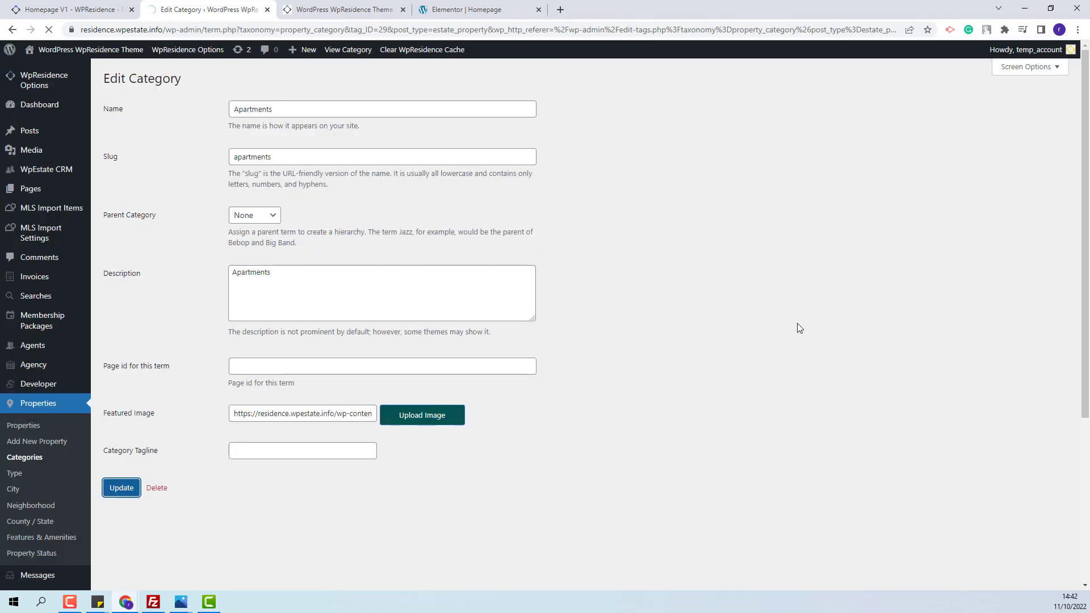
Reload the live homepage and check the term images under Properties by Area and Find Your Dream Home
{"action": "left_click", "coordinate": [341, 10]}
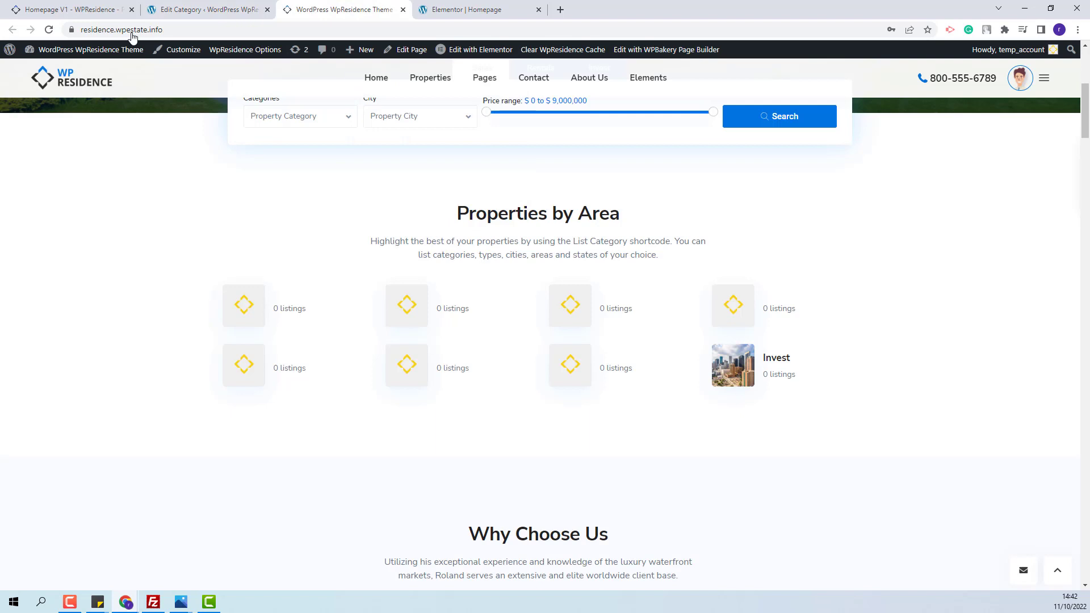
{"action": "left_click", "coordinate": [52, 33]}
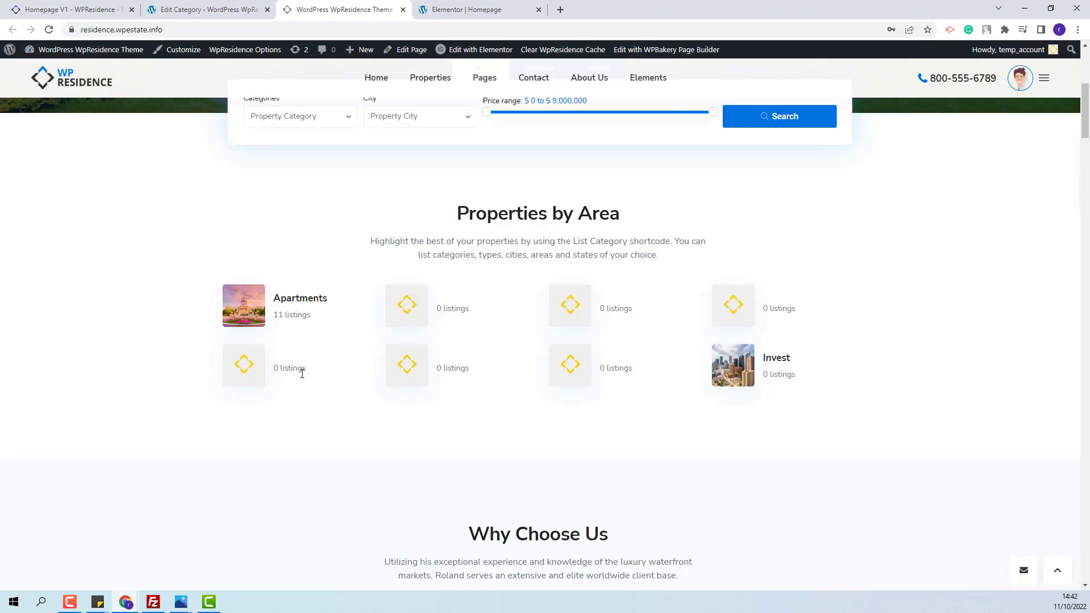
{"action": "scroll", "coordinate": [762, 409], "scroll_direction": "down", "scroll_amount": 10}
{"action": "scroll", "coordinate": [763, 408], "scroll_direction": "down", "scroll_amount": 14}
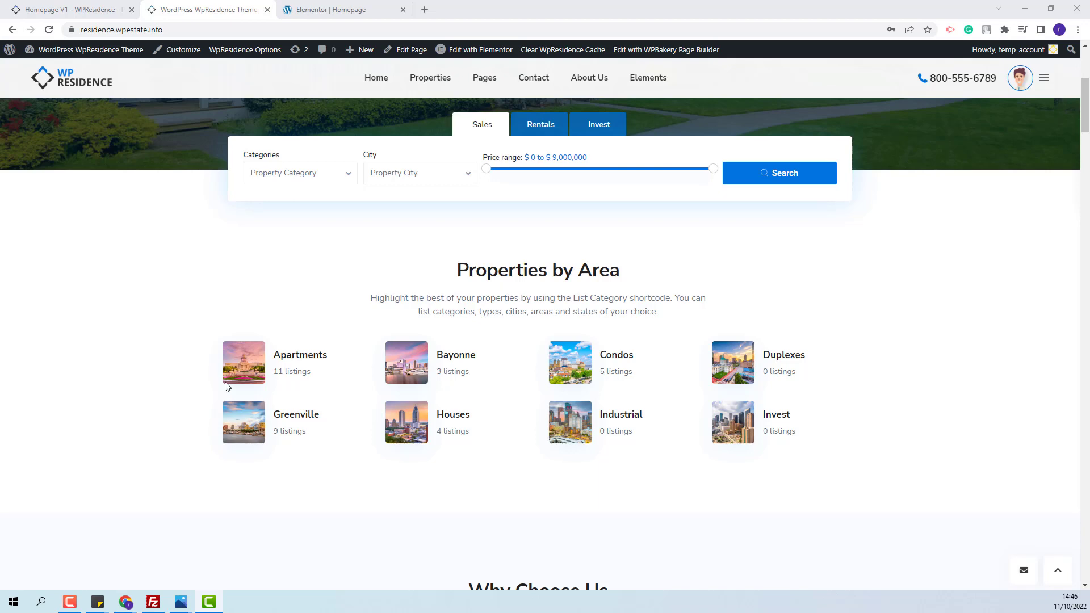
{"action": "scroll", "coordinate": [230, 386], "scroll_direction": "down", "scroll_amount": 4}
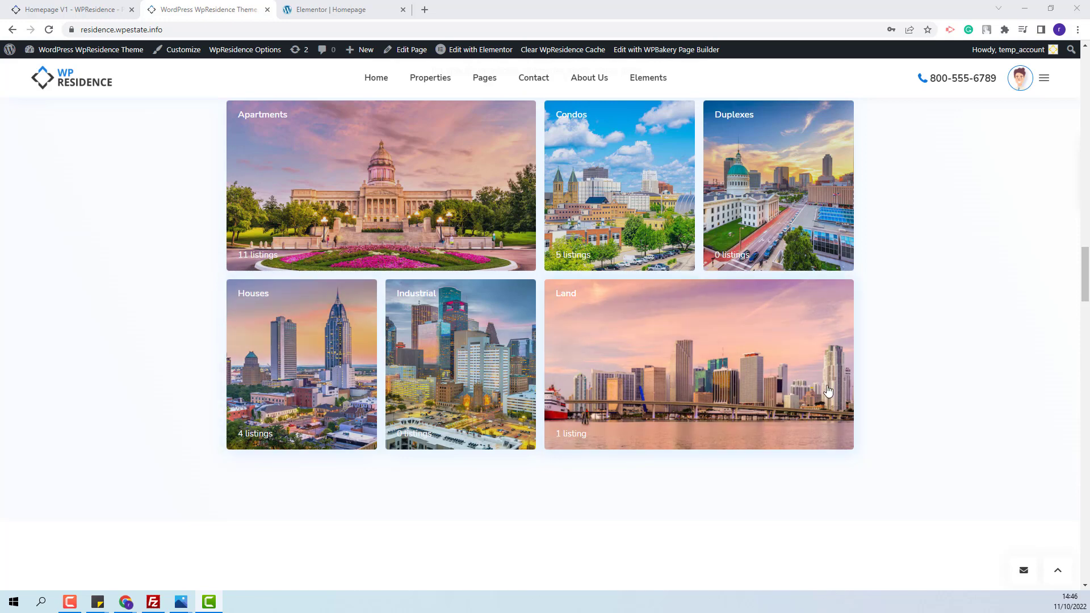
{"action": "scroll", "coordinate": [828, 391], "scroll_direction": "up", "scroll_amount": 4}
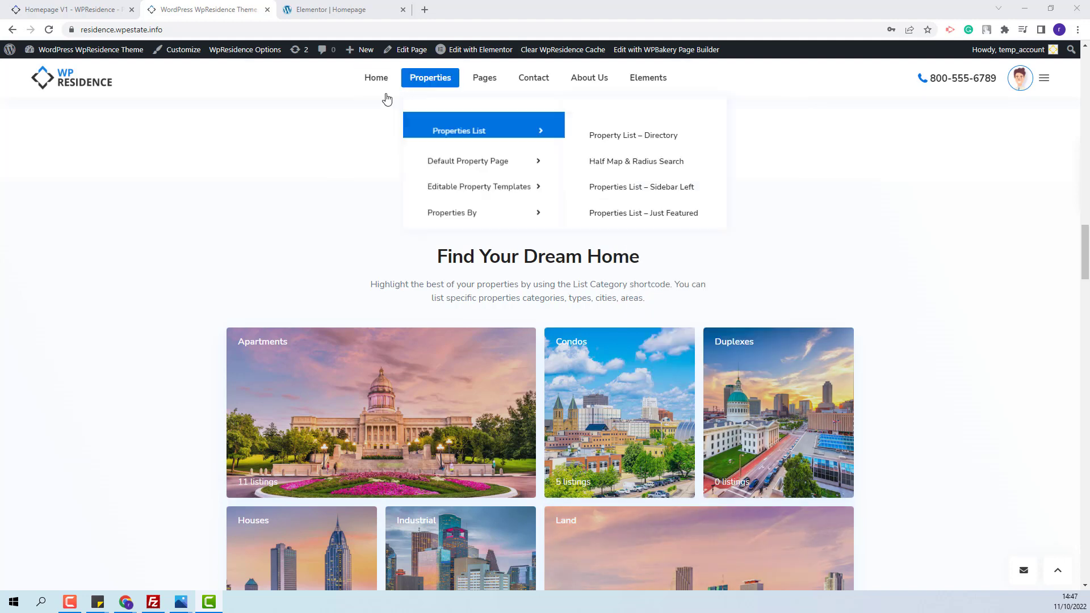
Browse the Elementor and Bakery Builder homepage versions listed in the site's Home navigation
{"action": "mouse_move", "coordinate": [374, 84]}
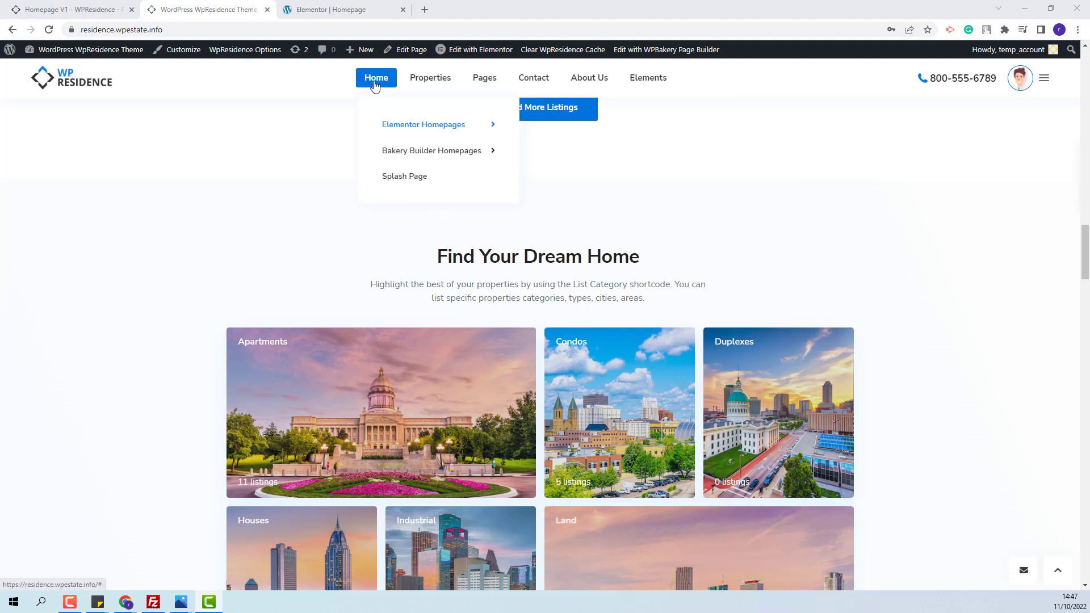
{"action": "mouse_move", "coordinate": [394, 126]}
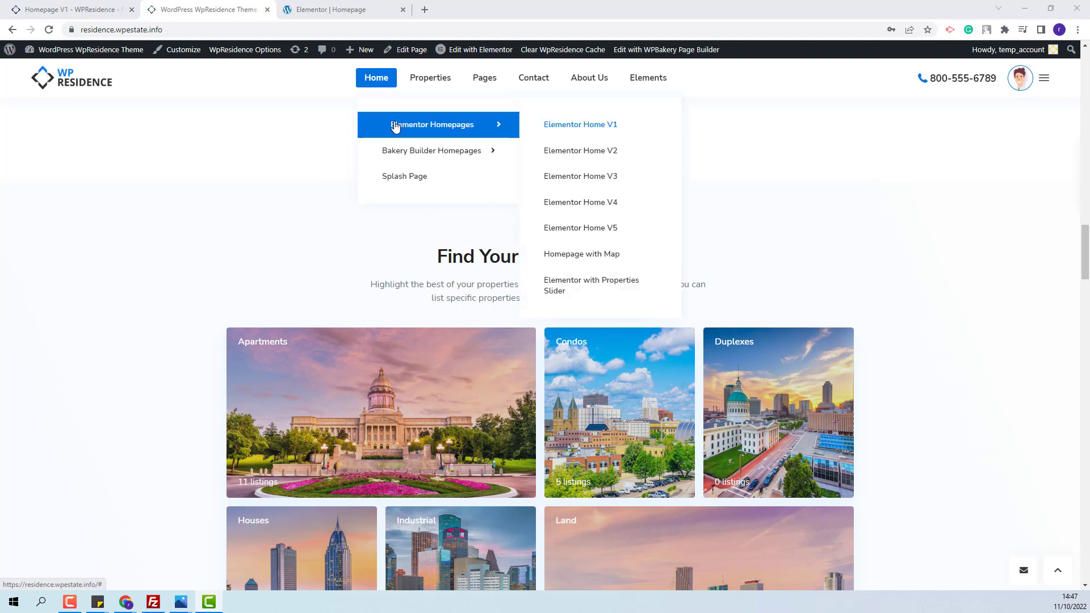
{"action": "mouse_move", "coordinate": [407, 159]}
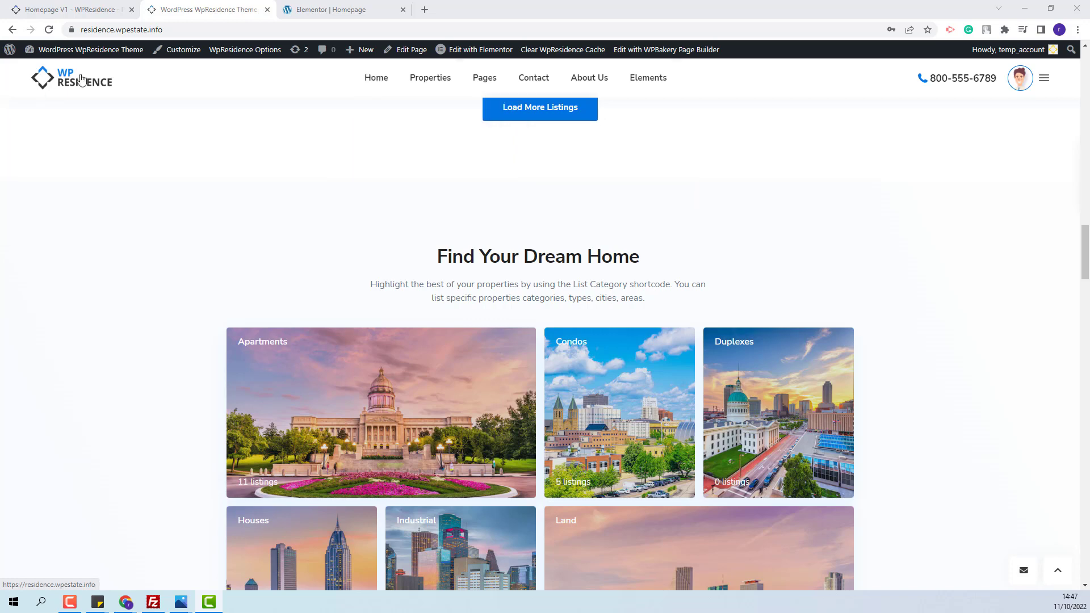
Open the WordPress dashboard in a new tab and view the static homepage choices in the Reading settings
{"action": "right_click", "coordinate": [108, 53]}
{"action": "left_click", "coordinate": [131, 63]}
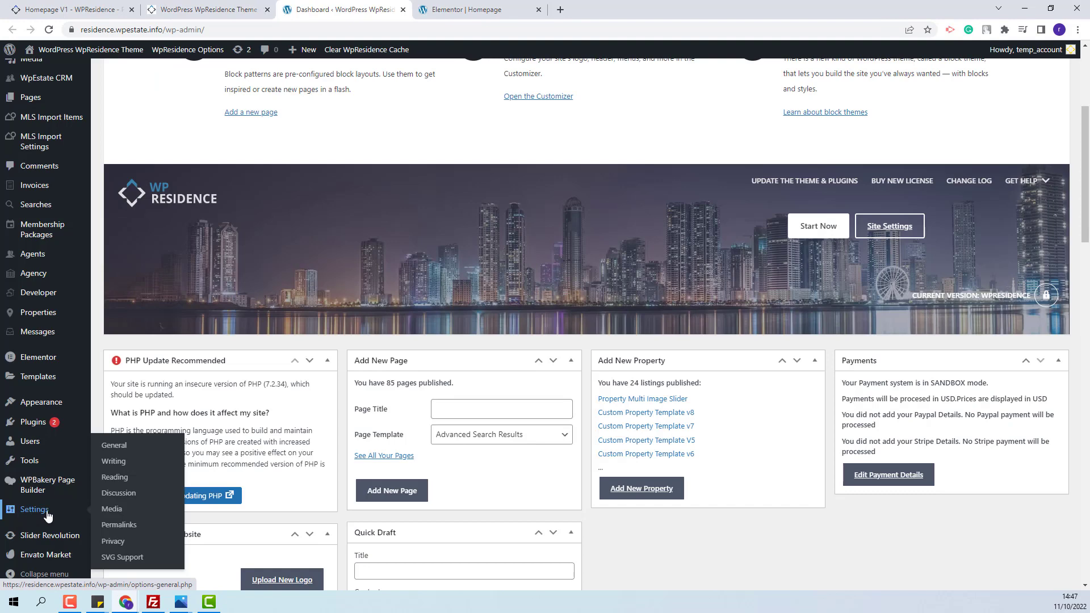
{"action": "left_click", "coordinate": [114, 478]}
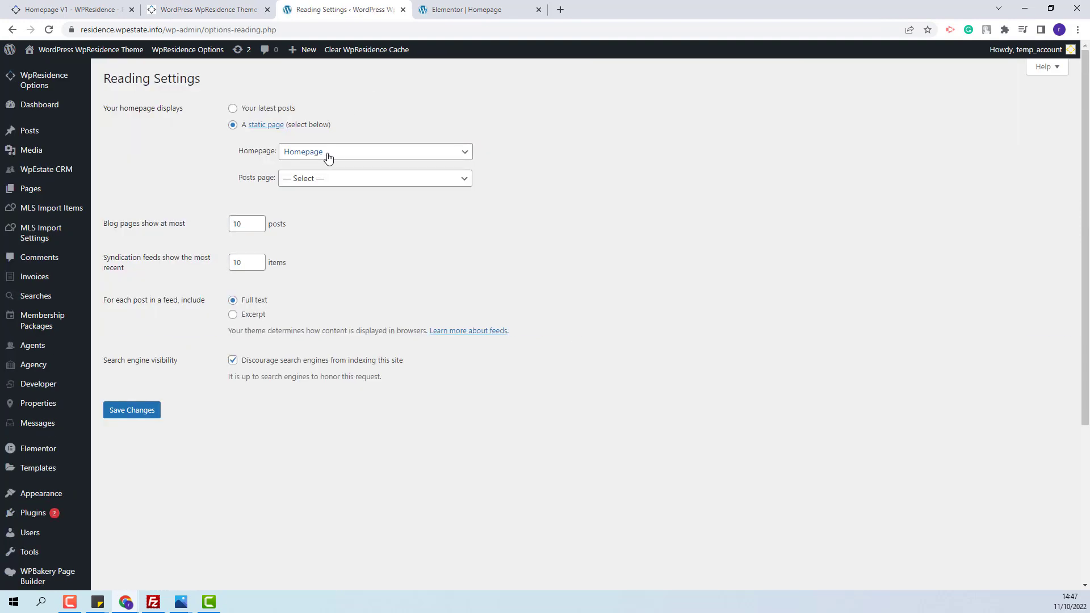
{"action": "left_click", "coordinate": [328, 158]}
{"action": "scroll", "coordinate": [342, 227], "scroll_direction": "down", "scroll_amount": 1}
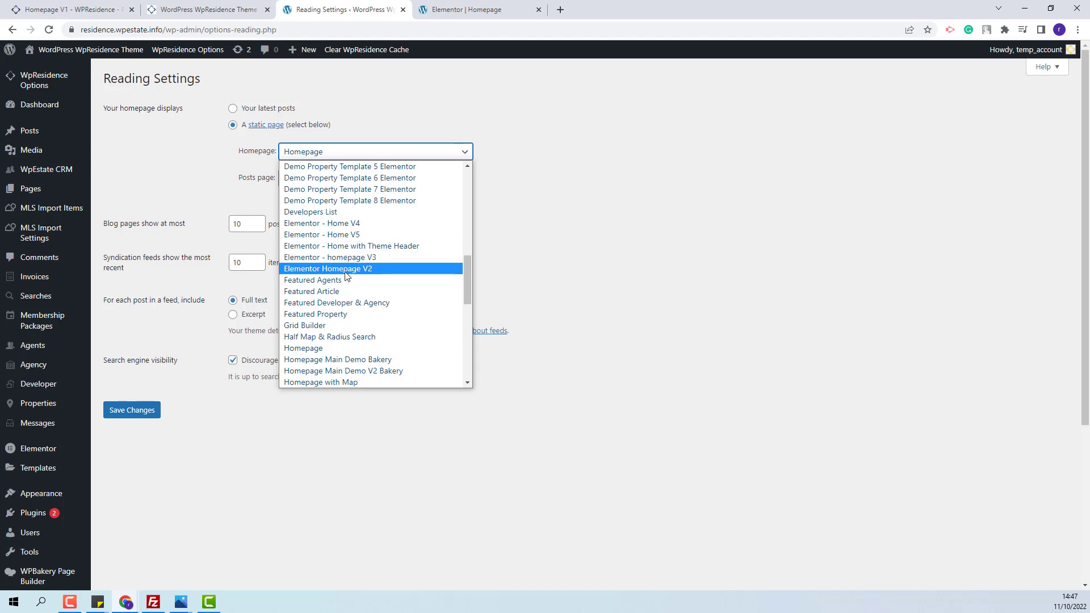
Return to the live homepage and review its sections from Find Your Dream Home up to the hero search form
{"action": "left_click", "coordinate": [204, 10]}
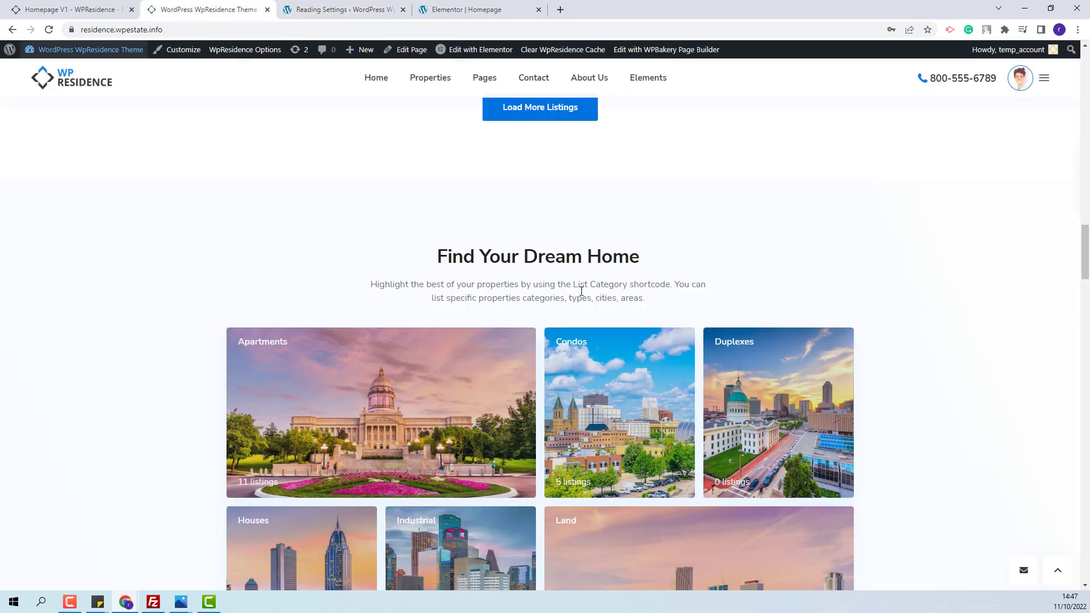
{"action": "scroll", "coordinate": [582, 292], "scroll_direction": "up", "scroll_amount": 1}
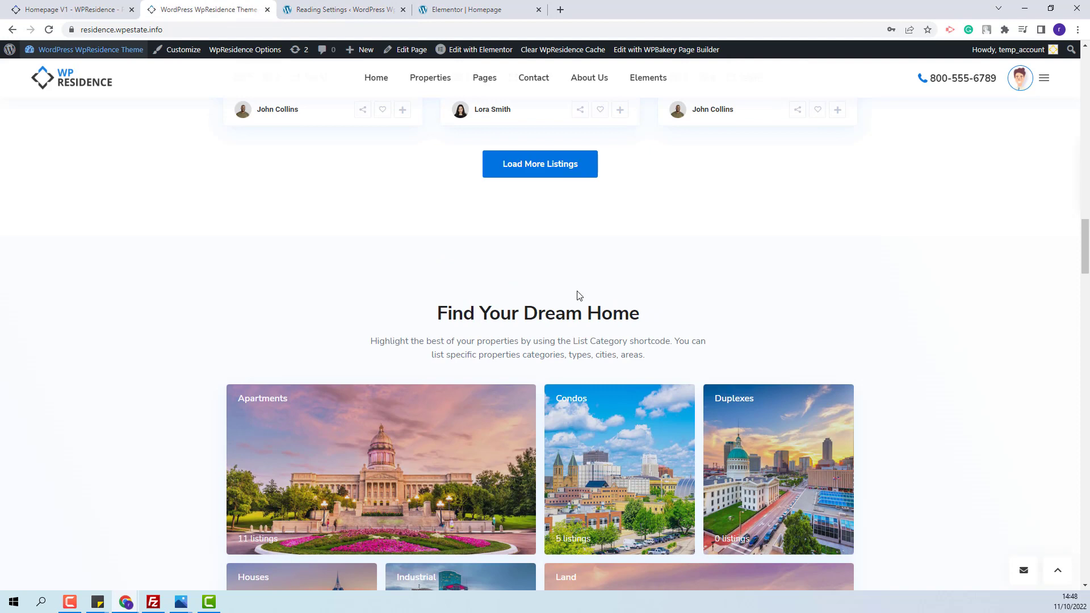
{"action": "scroll", "coordinate": [578, 295], "scroll_direction": "up", "scroll_amount": 4}
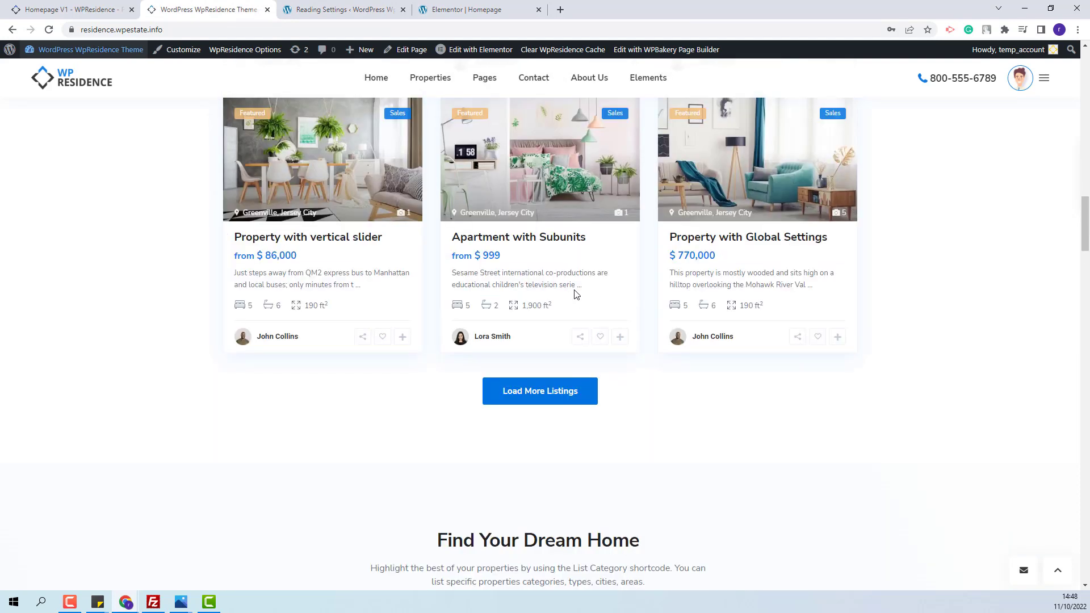
{"action": "scroll", "coordinate": [577, 294], "scroll_direction": "up", "scroll_amount": 13}
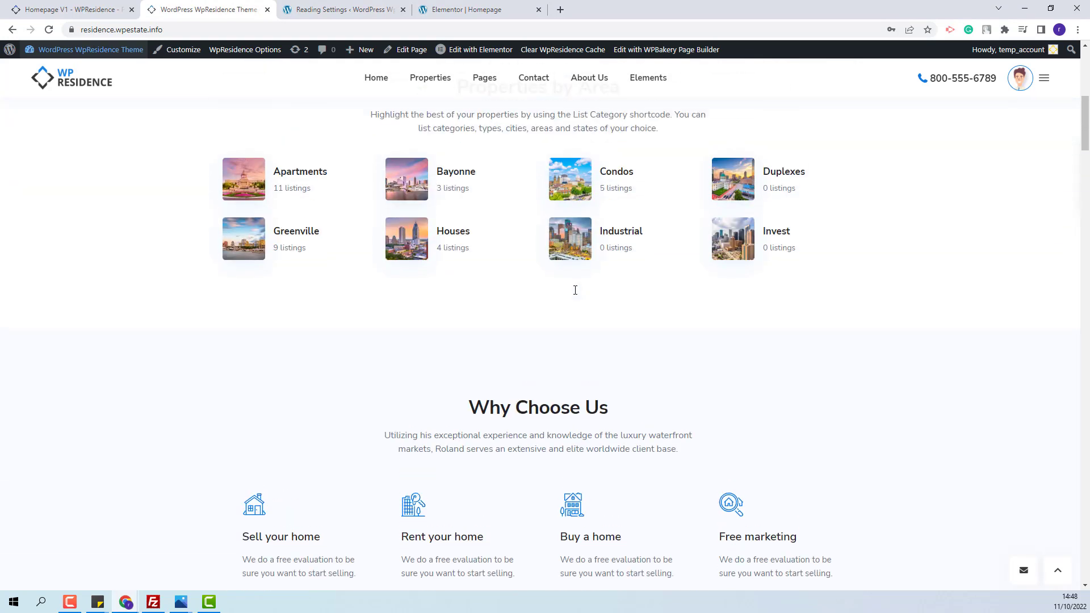
{"action": "scroll", "coordinate": [577, 294], "scroll_direction": "up", "scroll_amount": 8}
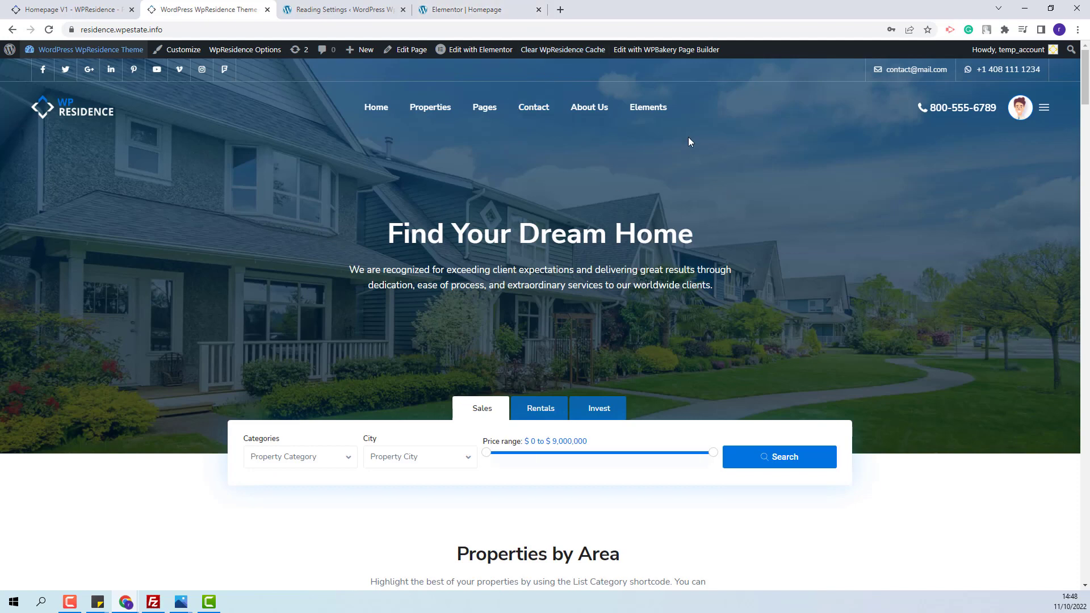
Switch to the Elementor editor and examine the hero section's background image, heading and search form settings
{"action": "left_click", "coordinate": [468, 10]}
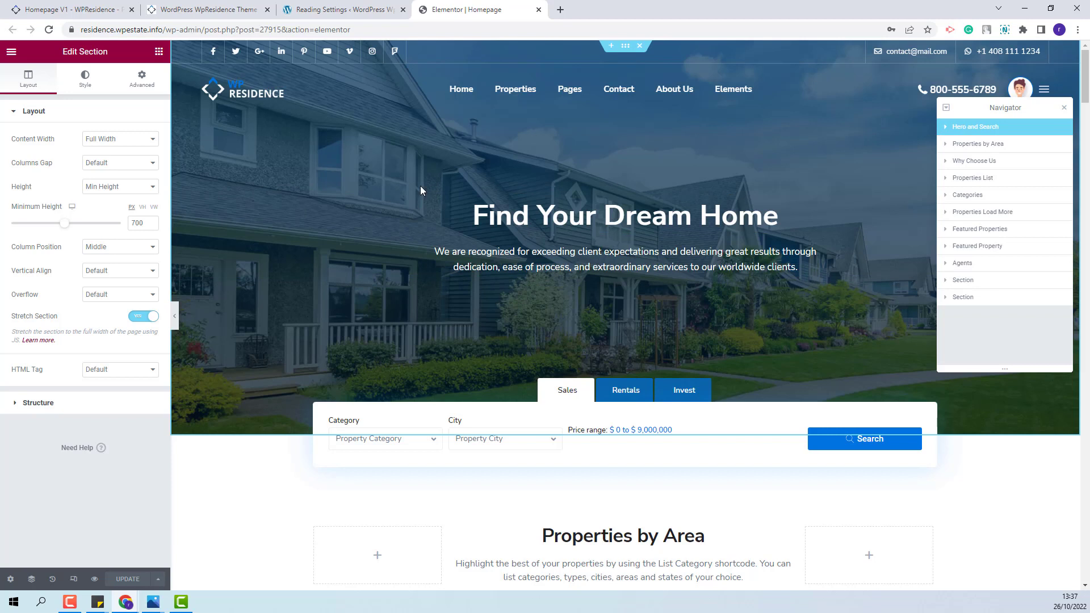
{"action": "left_click", "coordinate": [81, 86]}
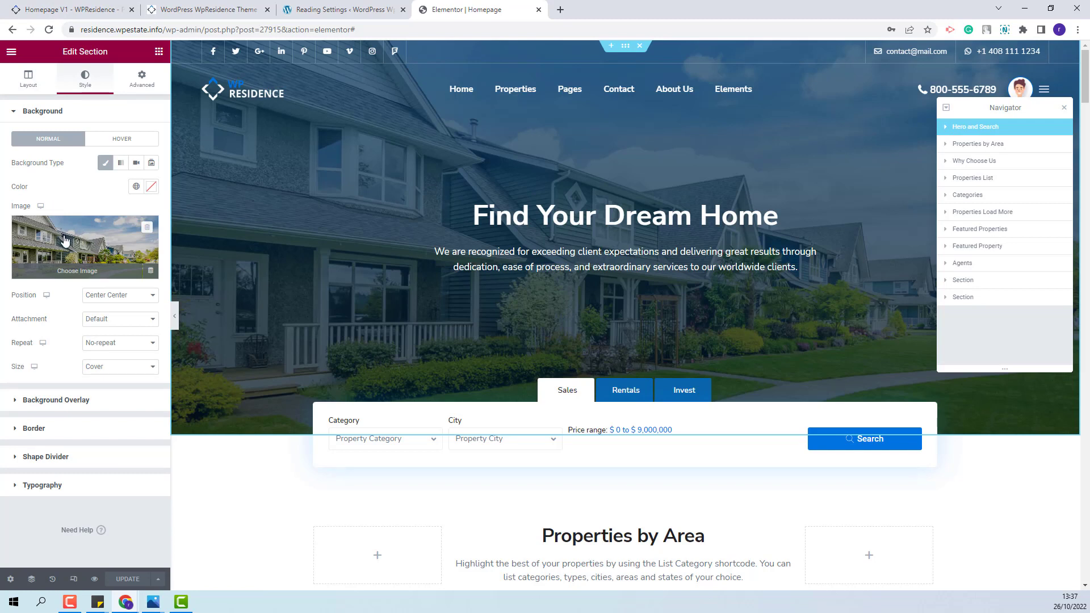
{"action": "left_click", "coordinate": [548, 211]}
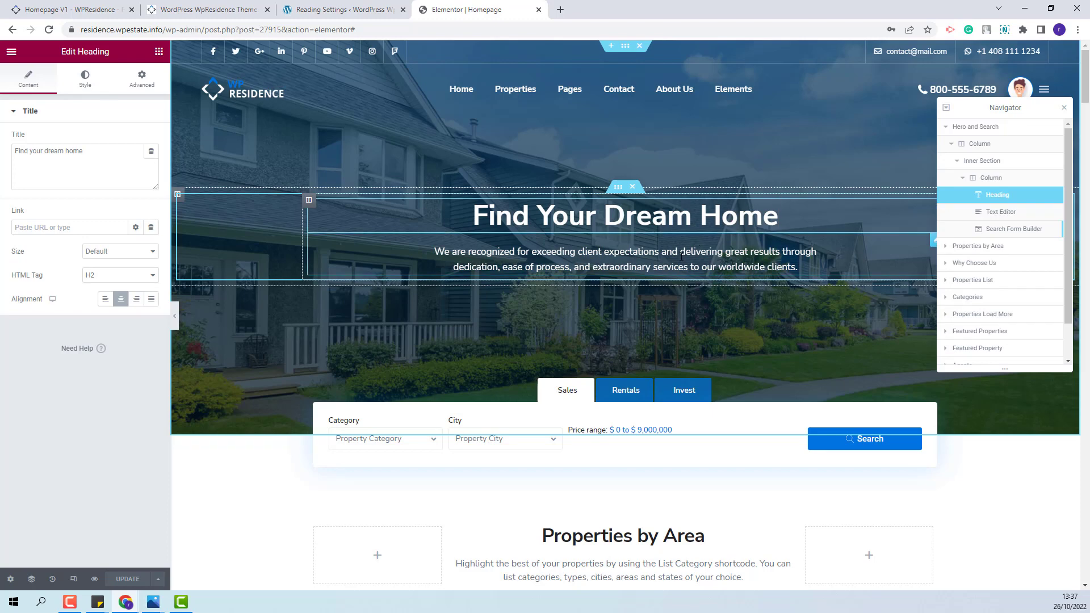
{"action": "left_click", "coordinate": [761, 427]}
Examine the Properties by Area section and the icons and icon boxes of the Why Choose Us section
{"action": "left_click", "coordinate": [977, 246]}
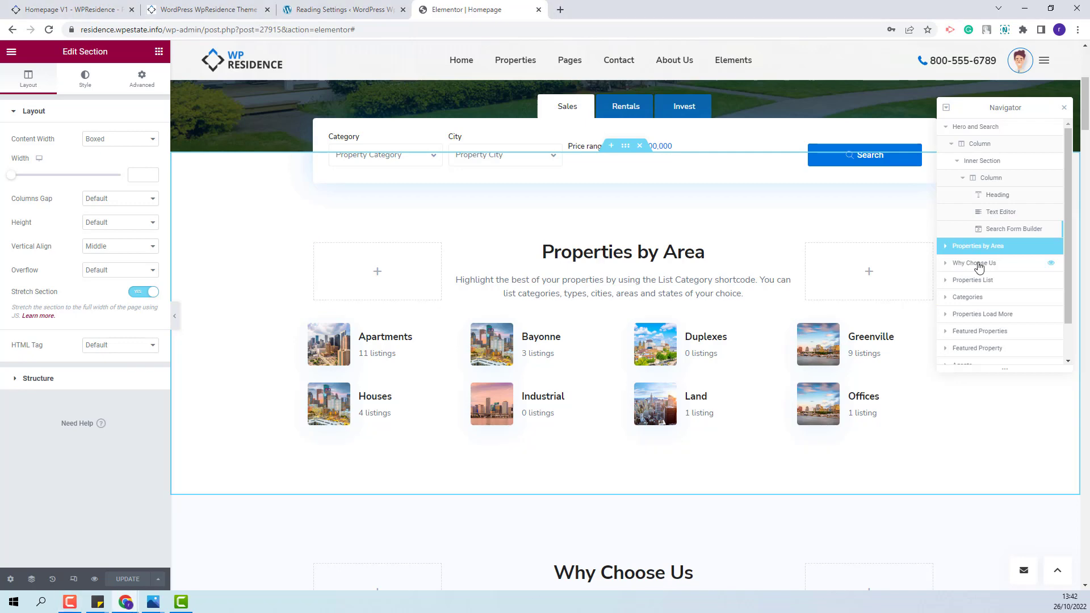
{"action": "left_click", "coordinate": [978, 264]}
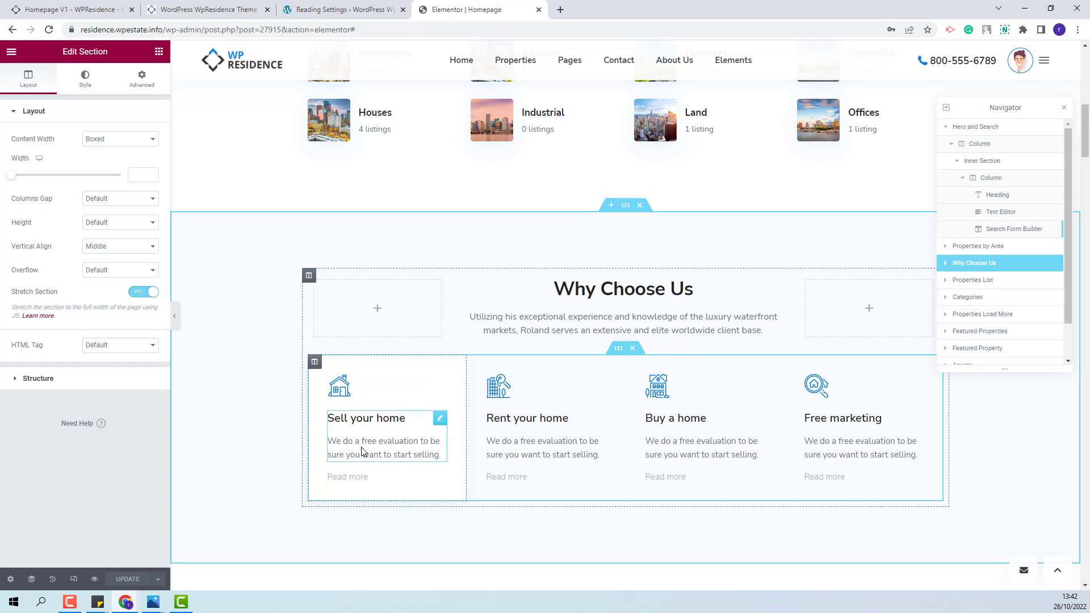
{"action": "left_click", "coordinate": [340, 392]}
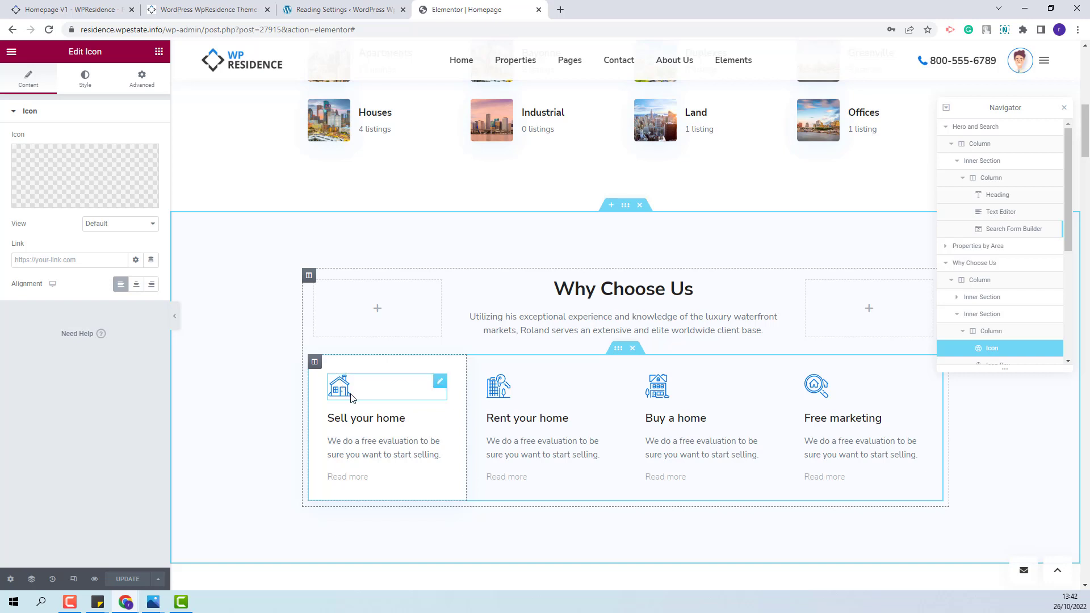
{"action": "left_click", "coordinate": [374, 456]}
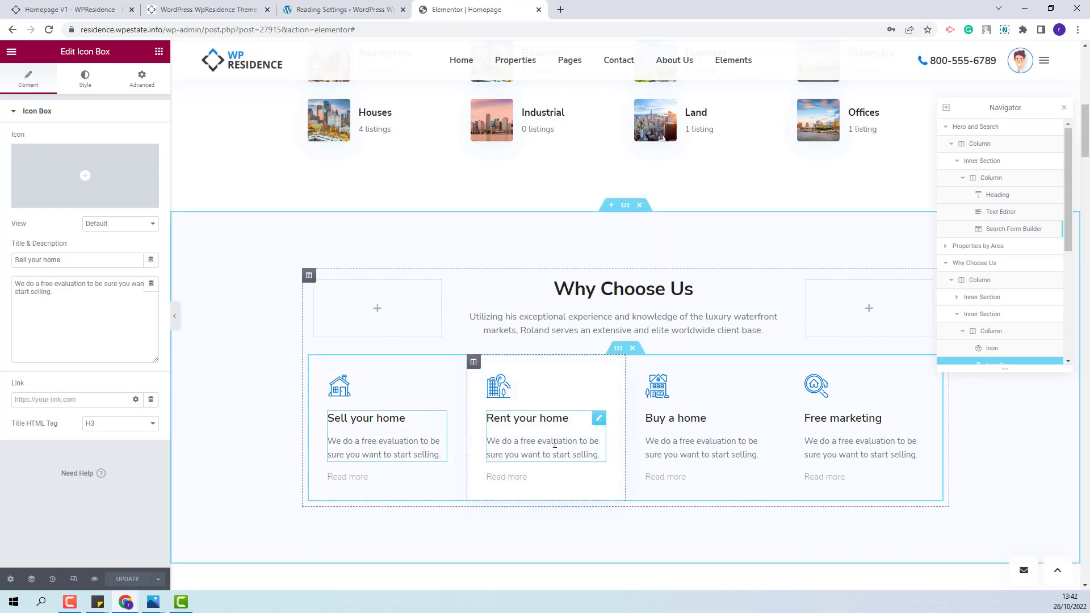
{"action": "left_click", "coordinate": [499, 386]}
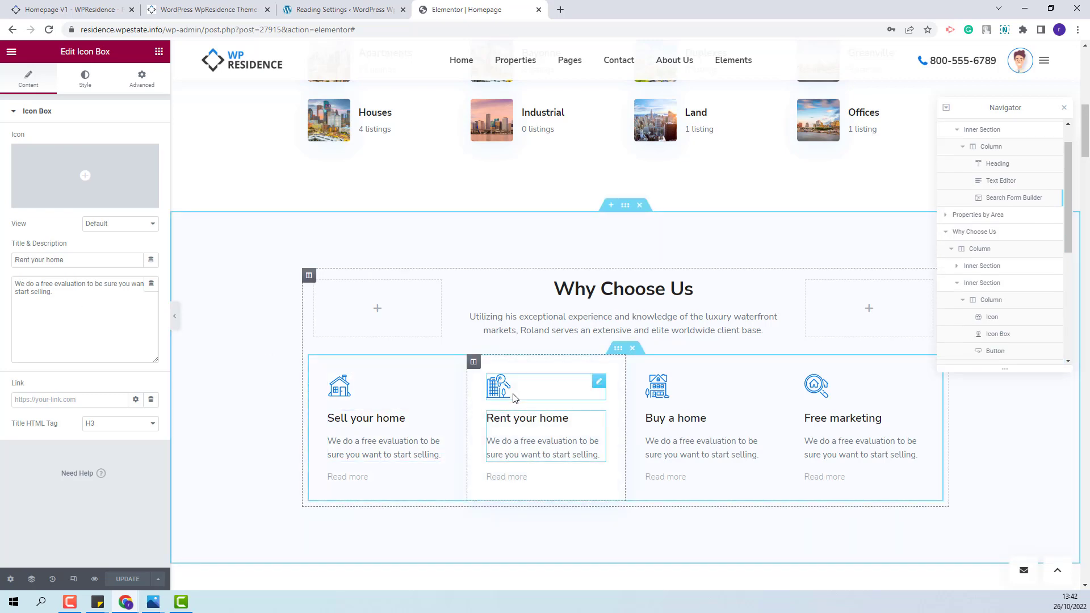
{"action": "left_click", "coordinate": [729, 437]}
Open the Properties List section and examine the Items List widget's settings under Latest Properties
{"action": "scroll", "coordinate": [976, 287], "scroll_direction": "down", "scroll_amount": 2}
{"action": "left_click", "coordinate": [973, 284]}
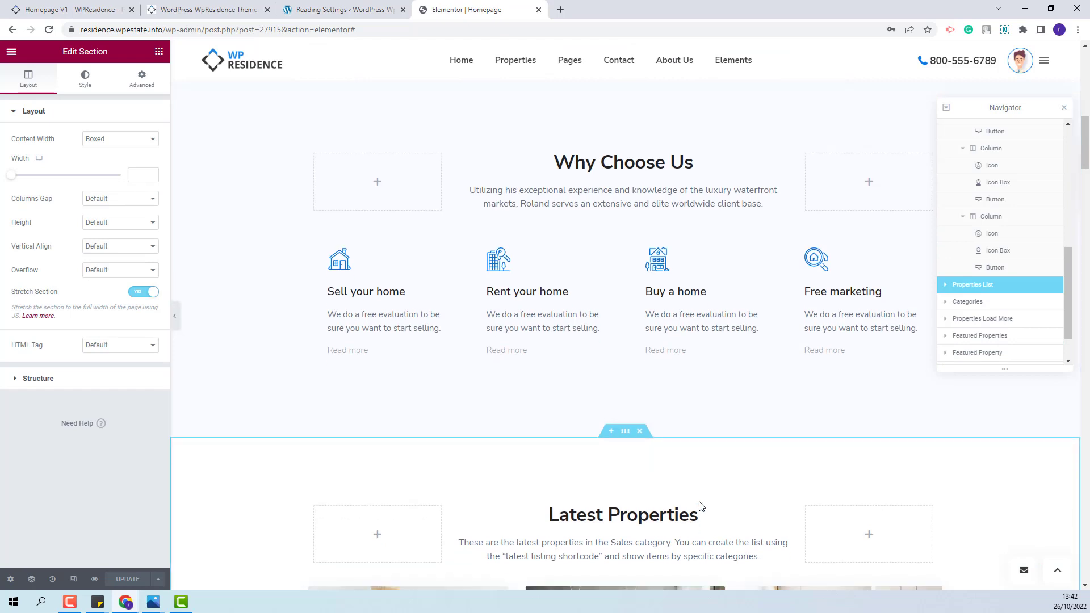
{"action": "scroll", "coordinate": [701, 506], "scroll_direction": "down", "scroll_amount": 4}
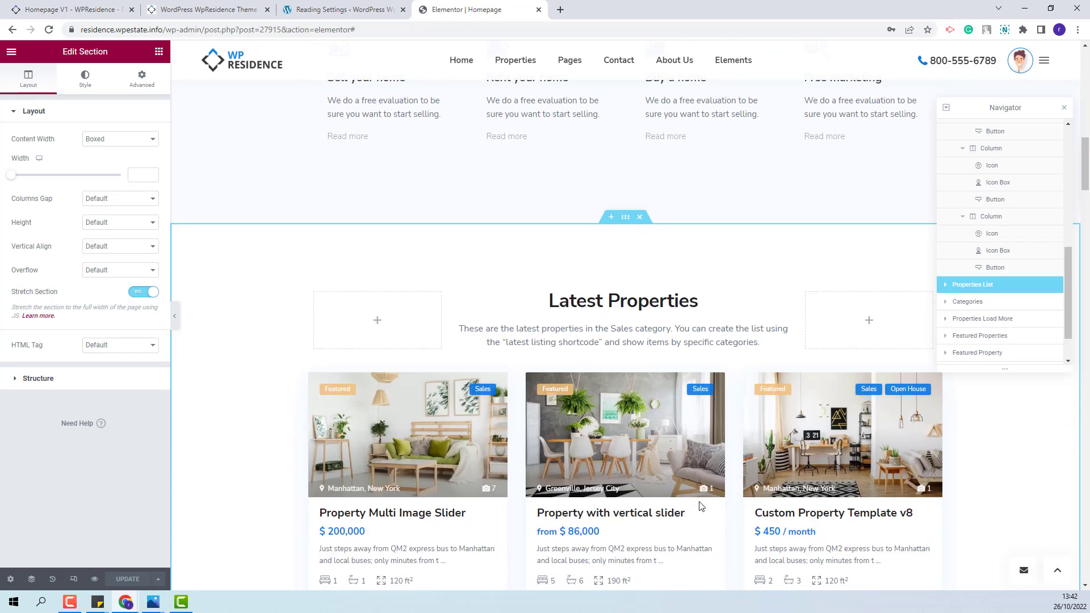
{"action": "left_click", "coordinate": [701, 506]}
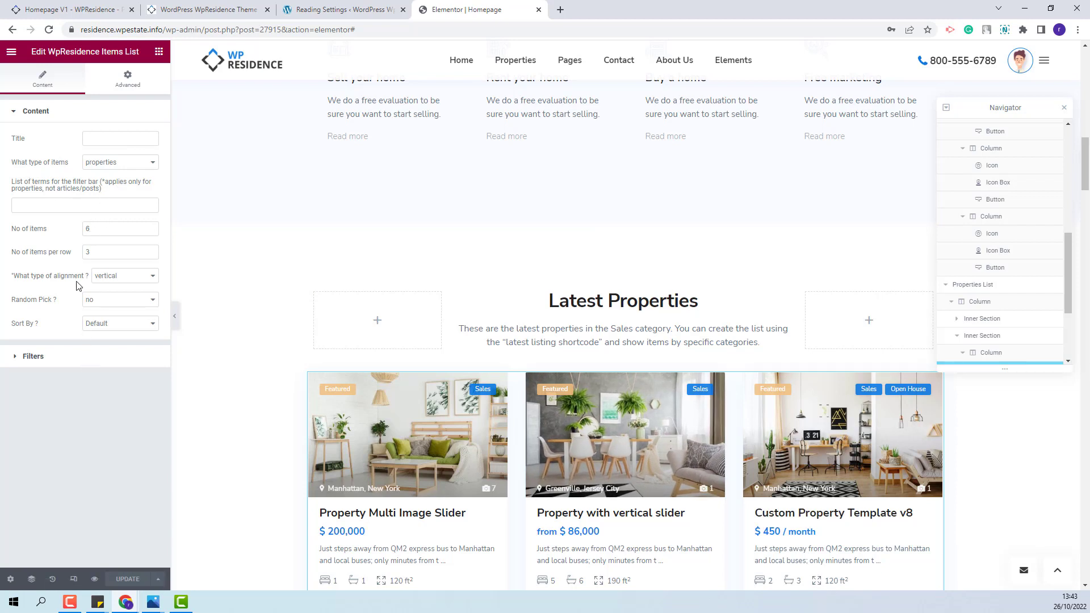
Open the Categories section's WpResidence Grids widget and view its Pick Categories options
{"action": "scroll", "coordinate": [1013, 309], "scroll_direction": "down", "scroll_amount": 2}
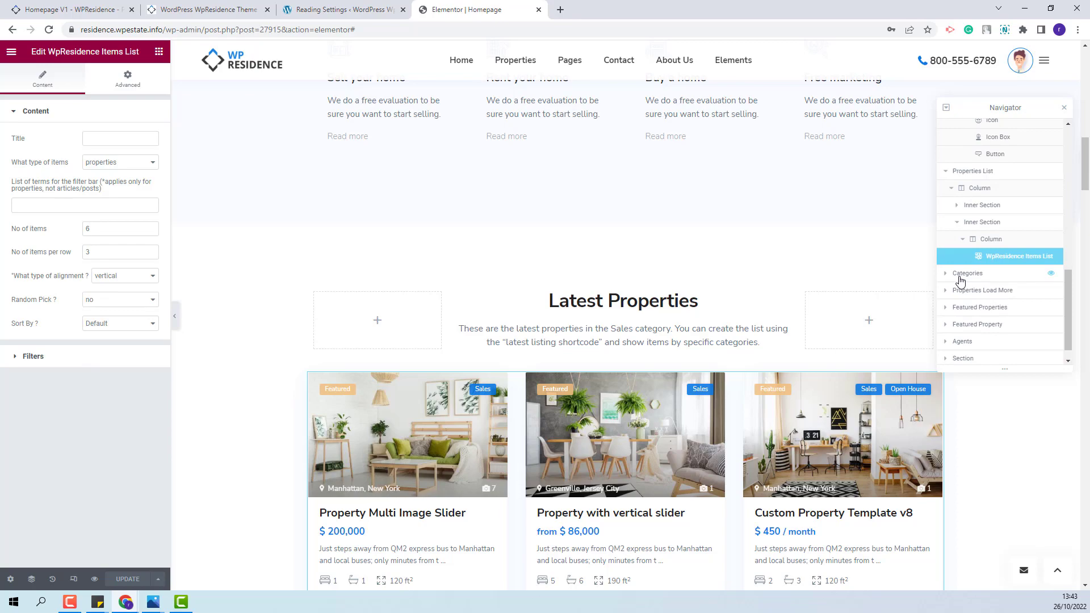
{"action": "left_click", "coordinate": [960, 276]}
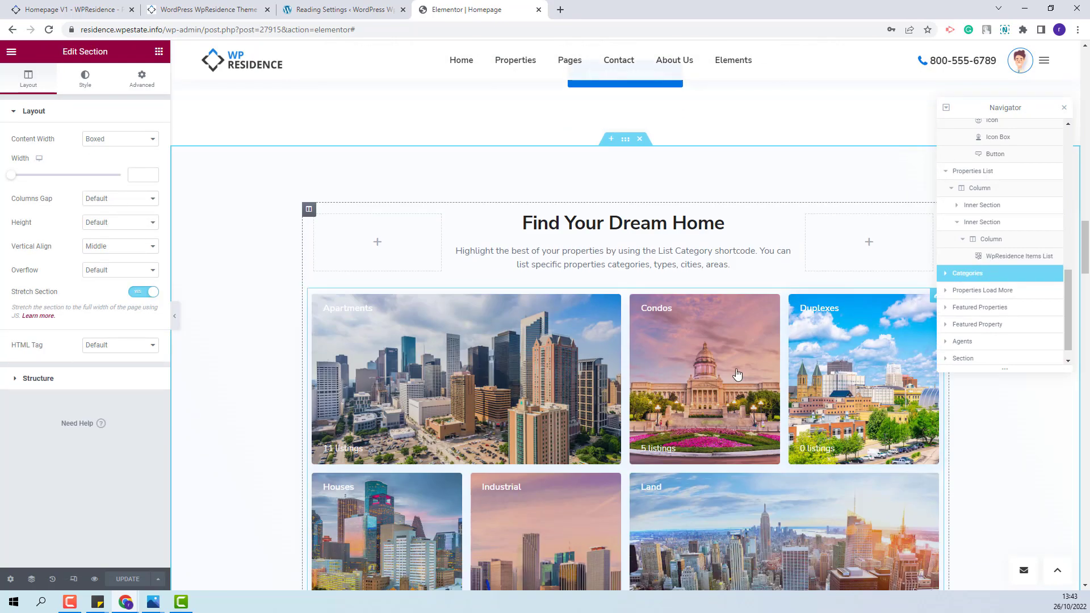
{"action": "left_click", "coordinate": [584, 374]}
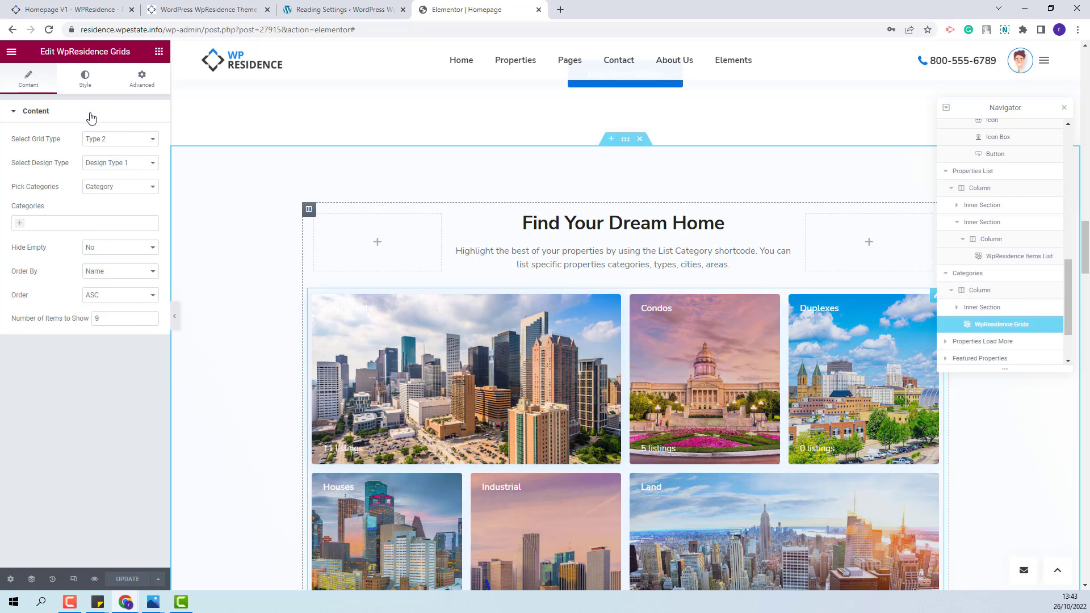
{"action": "left_click", "coordinate": [98, 187]}
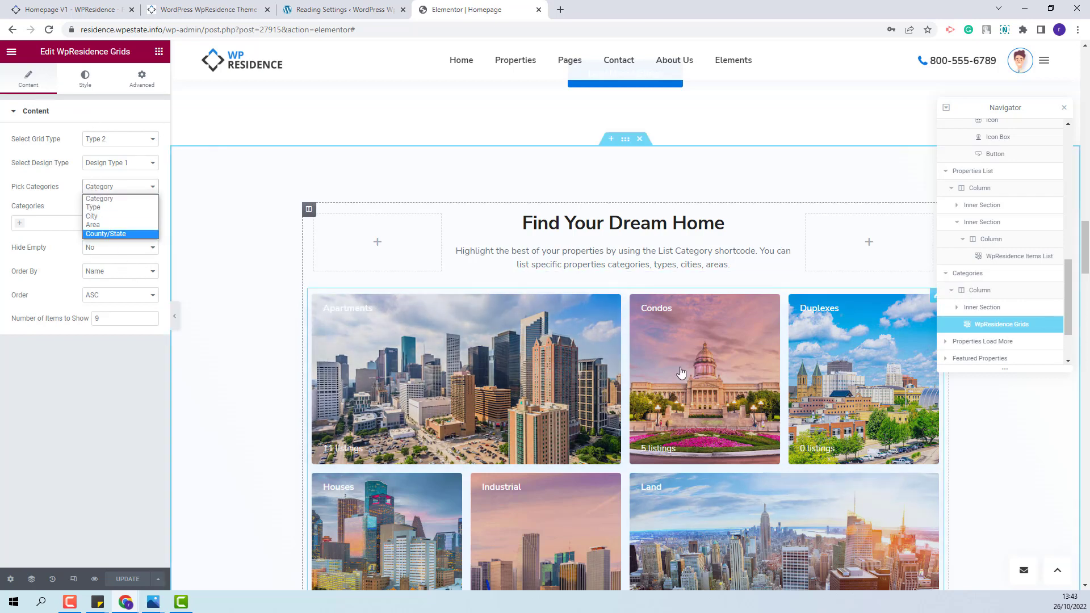
{"action": "left_click", "coordinate": [998, 343]}
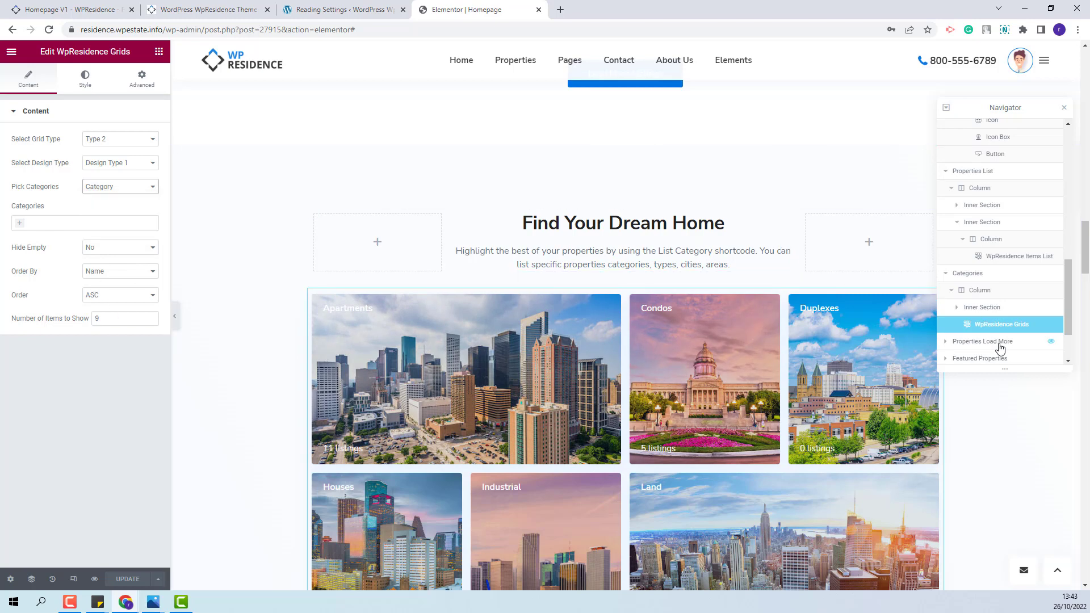
Examine the Items Slider widget's content settings and filters in the Properties Load More section
{"action": "left_click", "coordinate": [998, 342]}
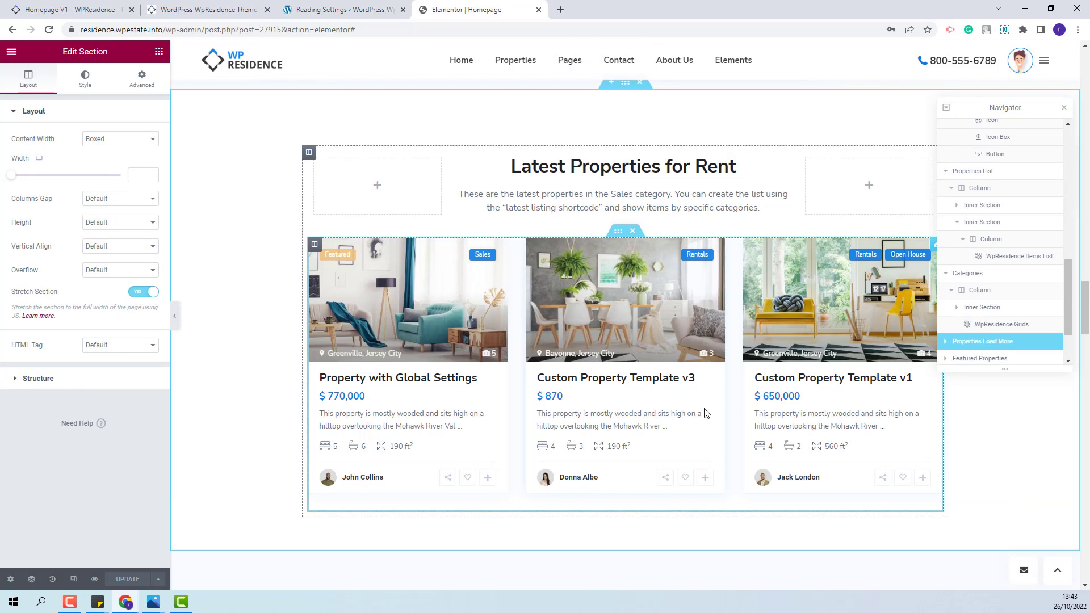
{"action": "left_click", "coordinate": [704, 413]}
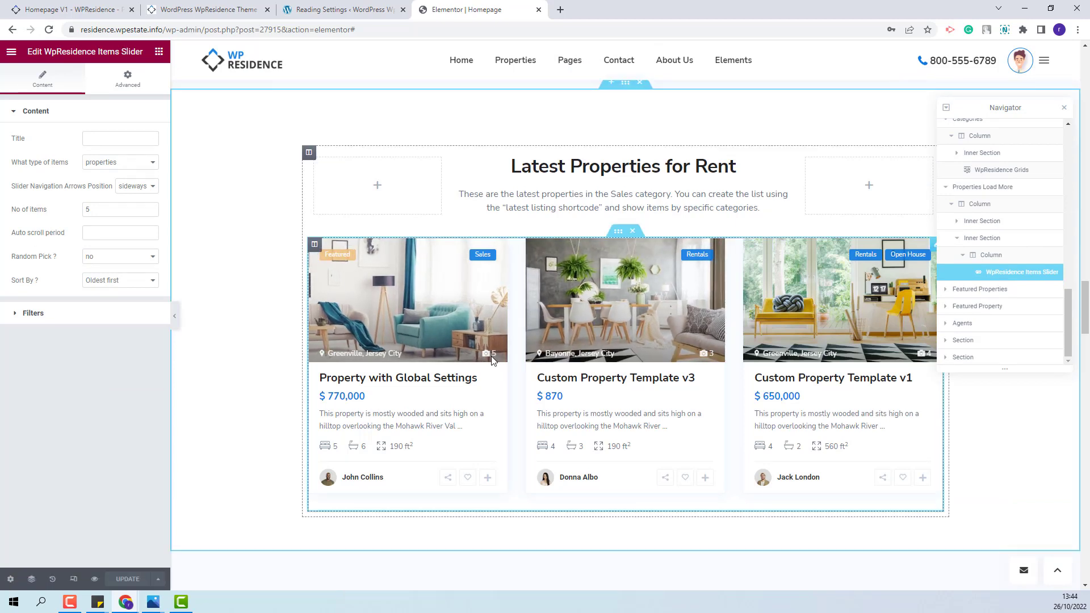
{"action": "left_click", "coordinate": [58, 313]}
Open the Featured Properties section and examine the first Featured Property widget's settings, highlighting its Property Id
{"action": "left_click", "coordinate": [978, 289]}
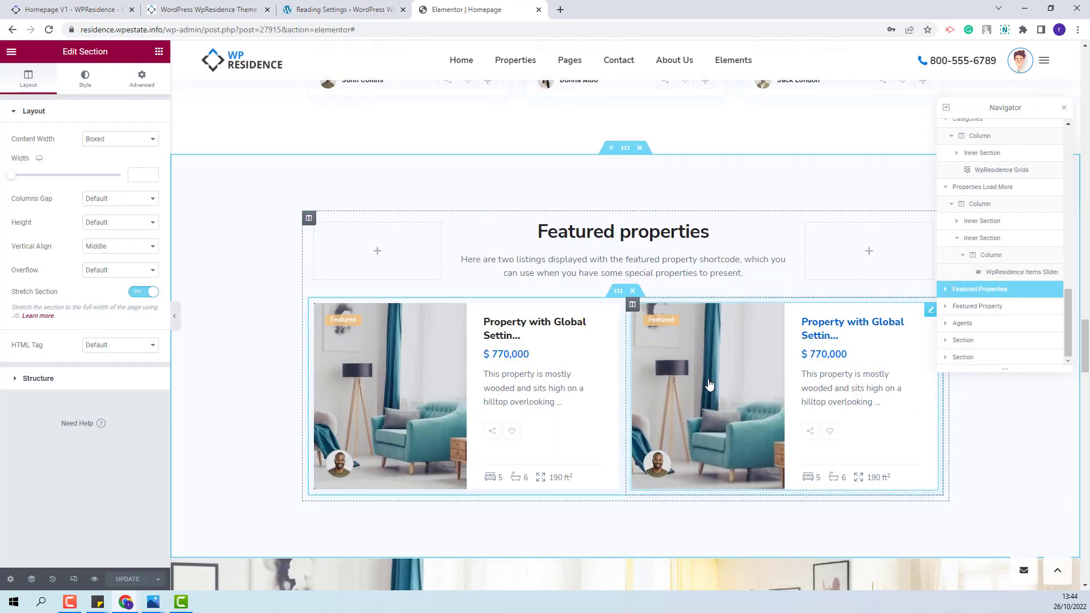
{"action": "left_click", "coordinate": [579, 443]}
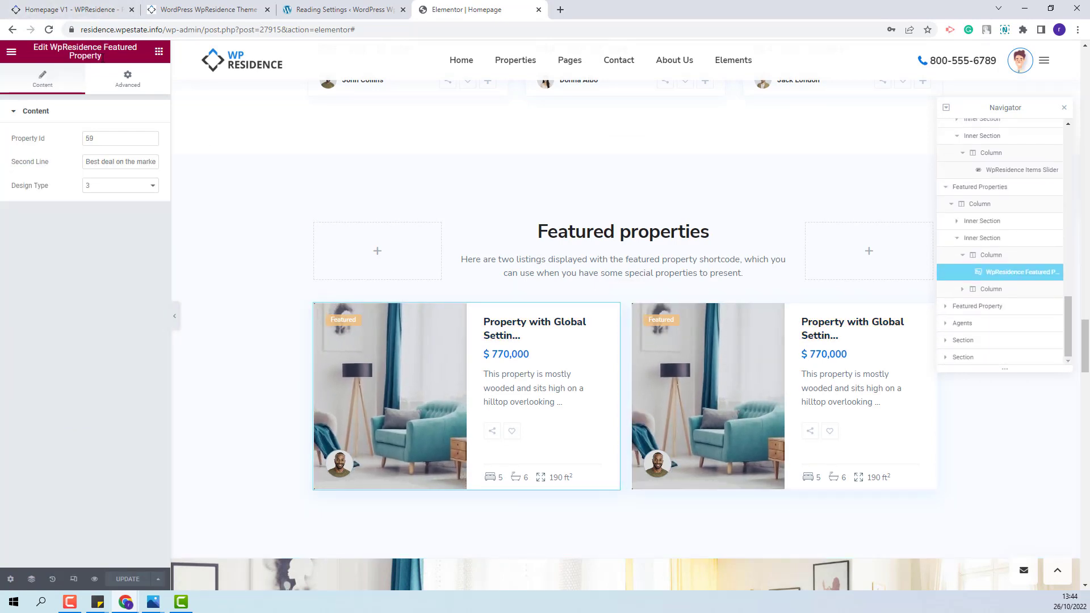
{"action": "left_click_drag", "start_coordinate": [98, 139], "coordinate": [78, 139]}
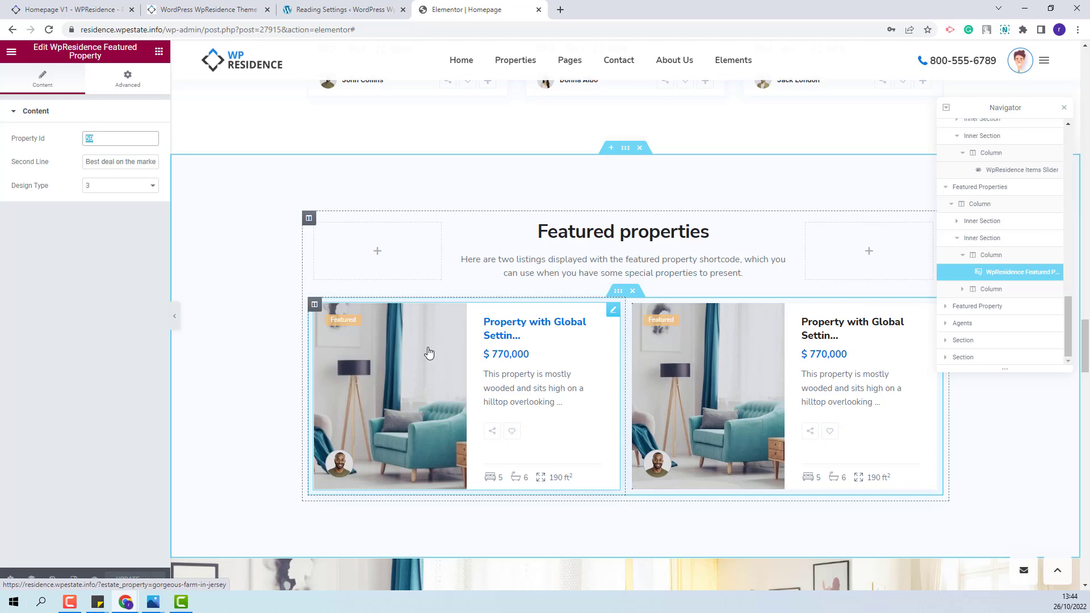
Look up the ID of the Property Multi Image Slider listing in the WordPress Properties list, and return to the Elementor homepage editor
{"action": "left_click", "coordinate": [341, 10]}
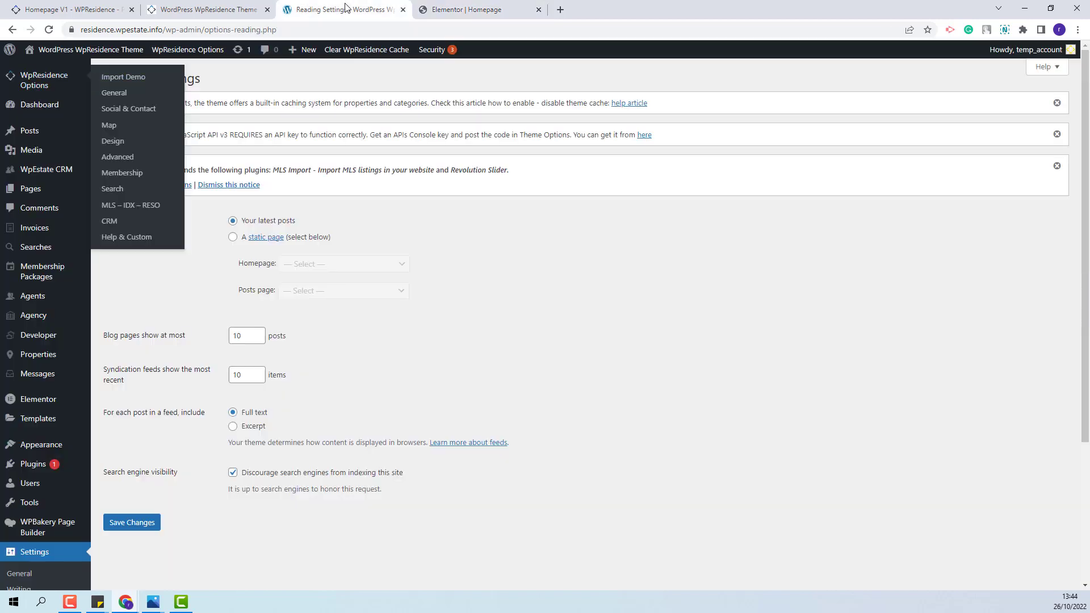
{"action": "left_click", "coordinate": [35, 361]}
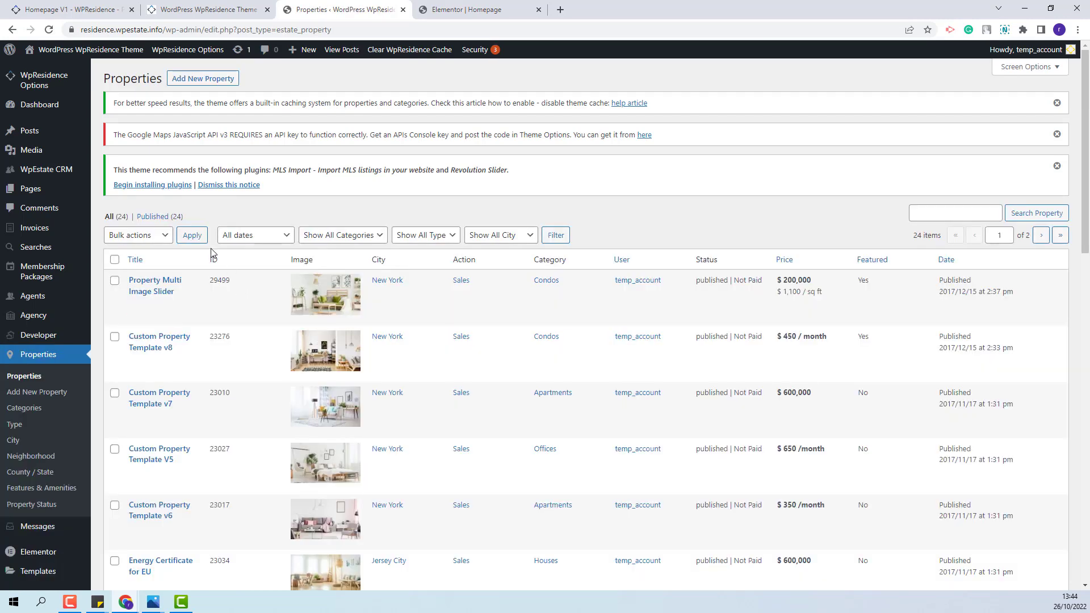
{"action": "double_click", "coordinate": [217, 280]}
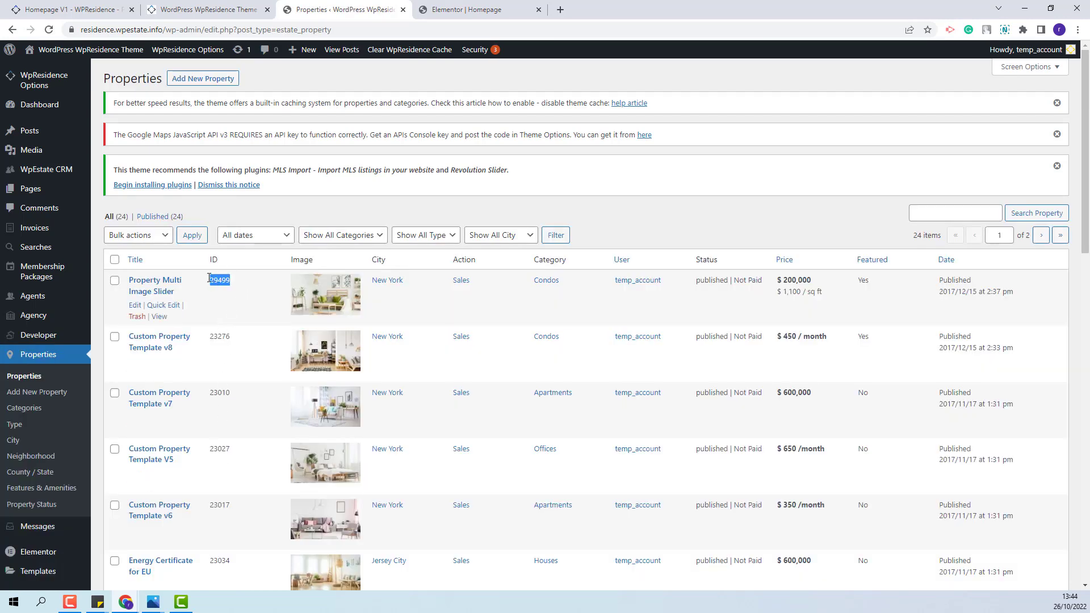
{"action": "left_click", "coordinate": [484, 6]}
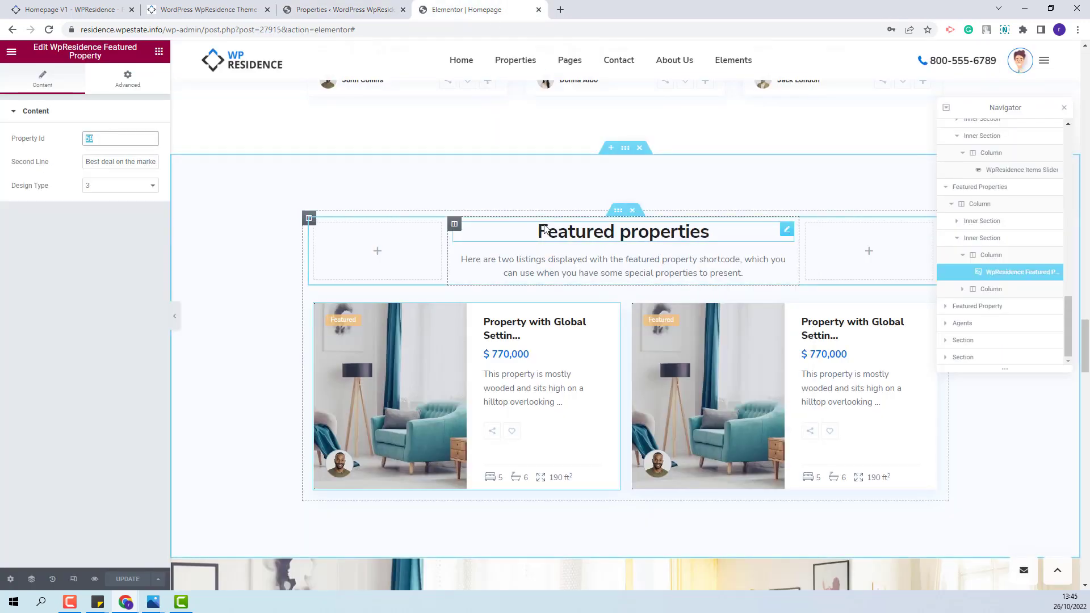
View the Design Type options of the second Featured Properties widget, and examine the widget settings in the Featured Property section
{"action": "left_click", "coordinate": [895, 447]}
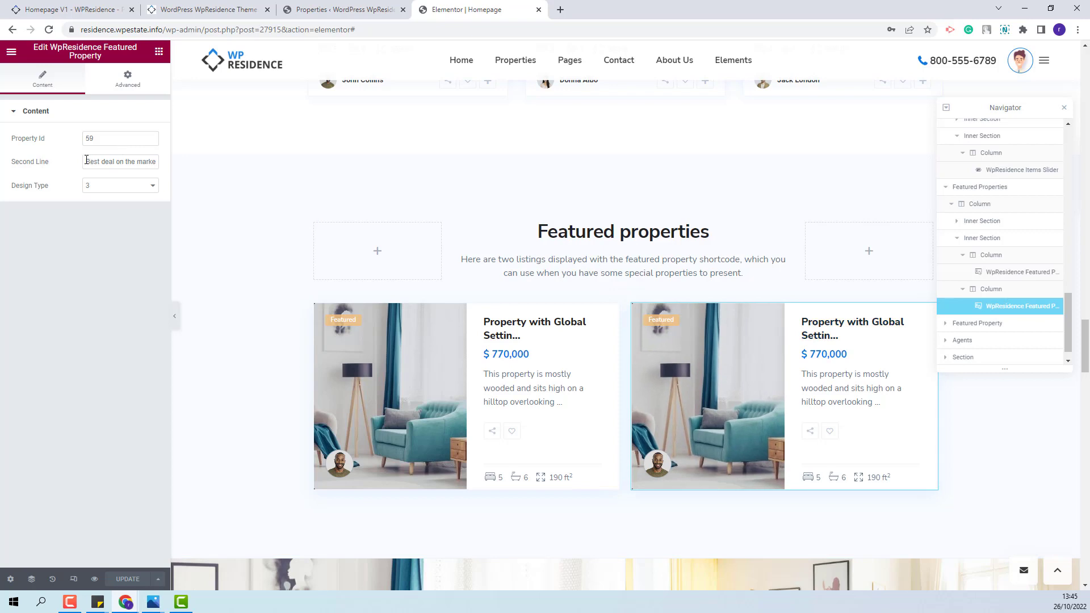
{"action": "left_click", "coordinate": [117, 187]}
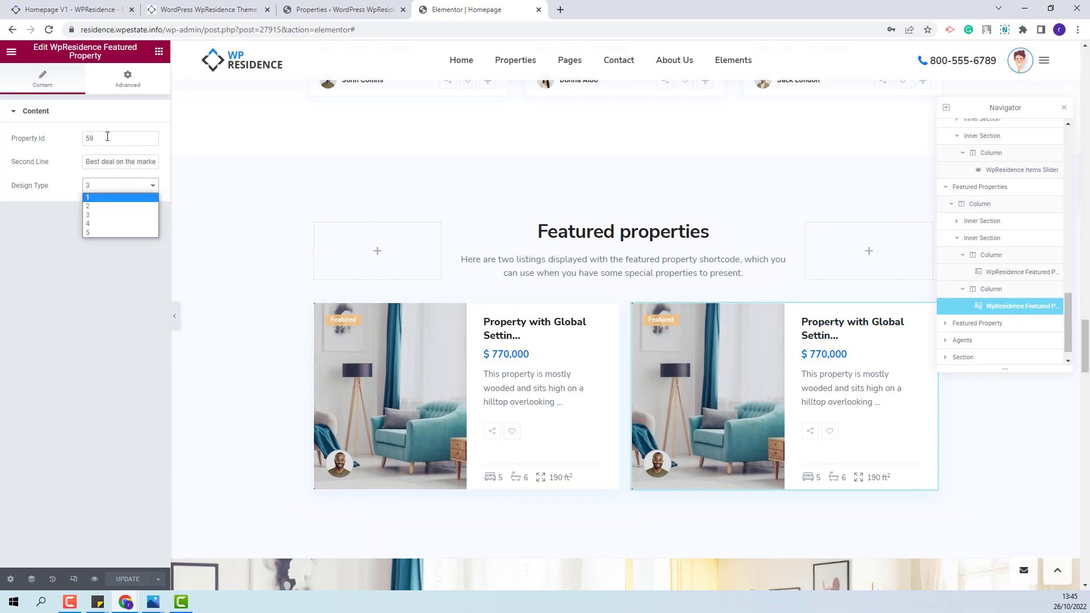
{"action": "left_click", "coordinate": [999, 323]}
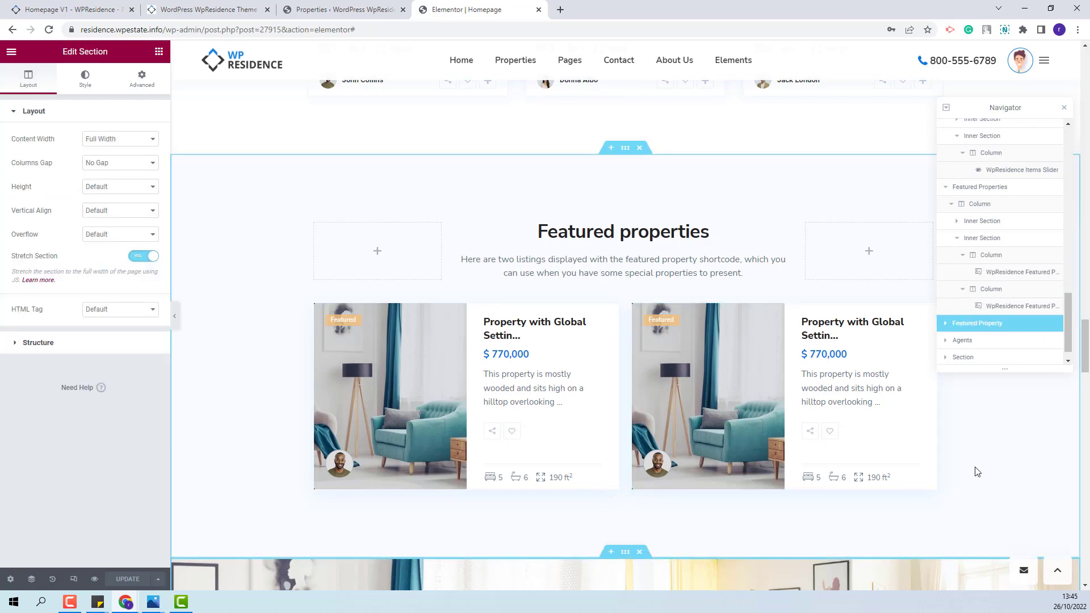
{"action": "scroll", "coordinate": [906, 401], "scroll_direction": "down", "scroll_amount": 6}
{"action": "left_click", "coordinate": [907, 401]}
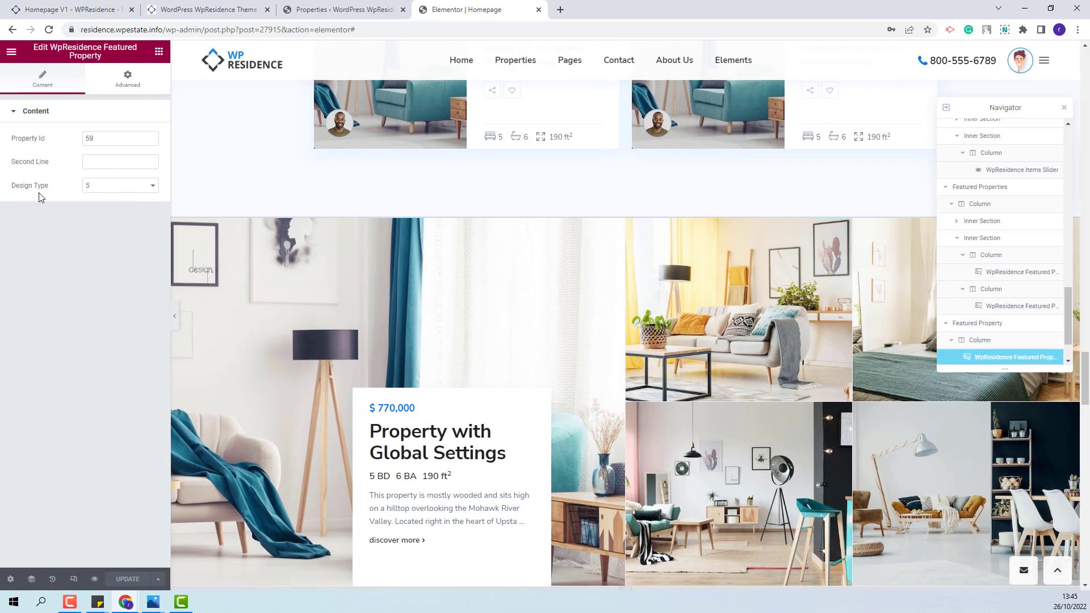
{"action": "left_click", "coordinate": [115, 194]}
Open the Agents section and examine the List Agents widget's content settings under Real Estate Agents
{"action": "left_click", "coordinate": [727, 449]}
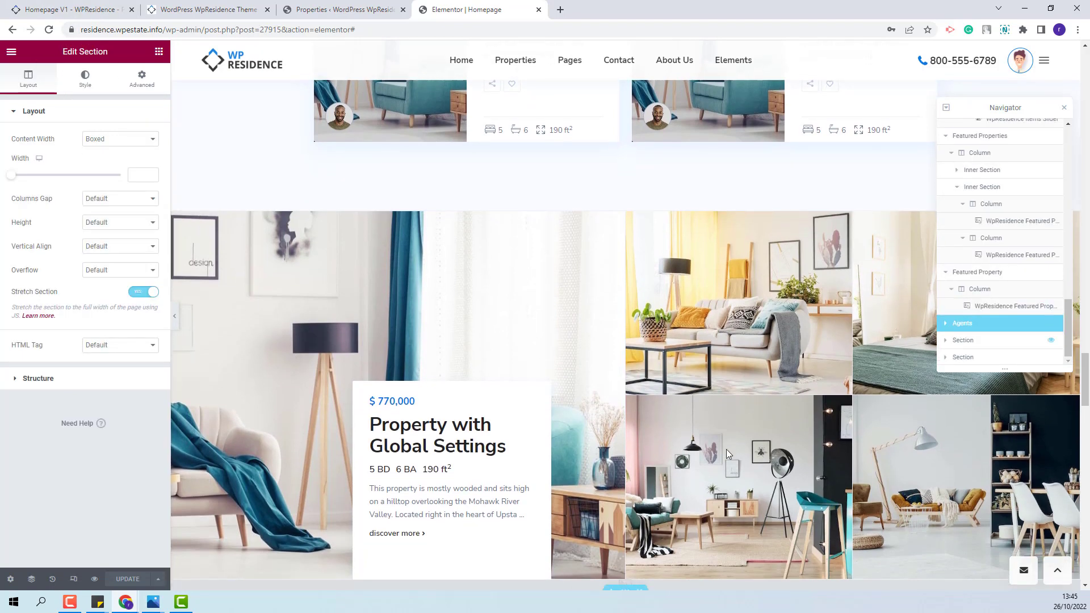
{"action": "scroll", "coordinate": [700, 411], "scroll_direction": "down", "scroll_amount": 5}
{"action": "scroll", "coordinate": [700, 416], "scroll_direction": "down", "scroll_amount": 2}
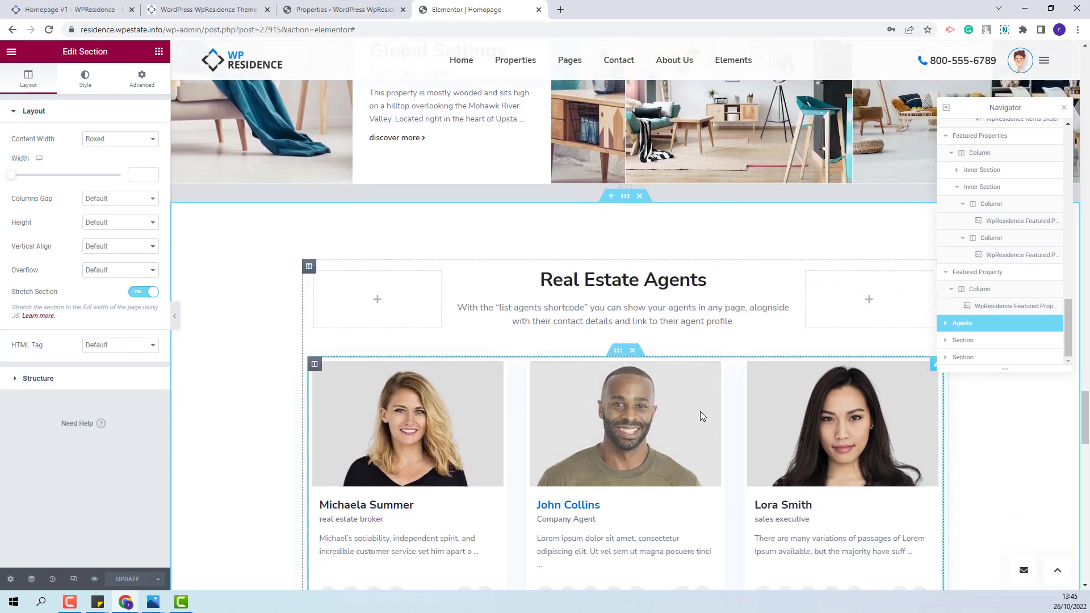
{"action": "left_click", "coordinate": [701, 411]}
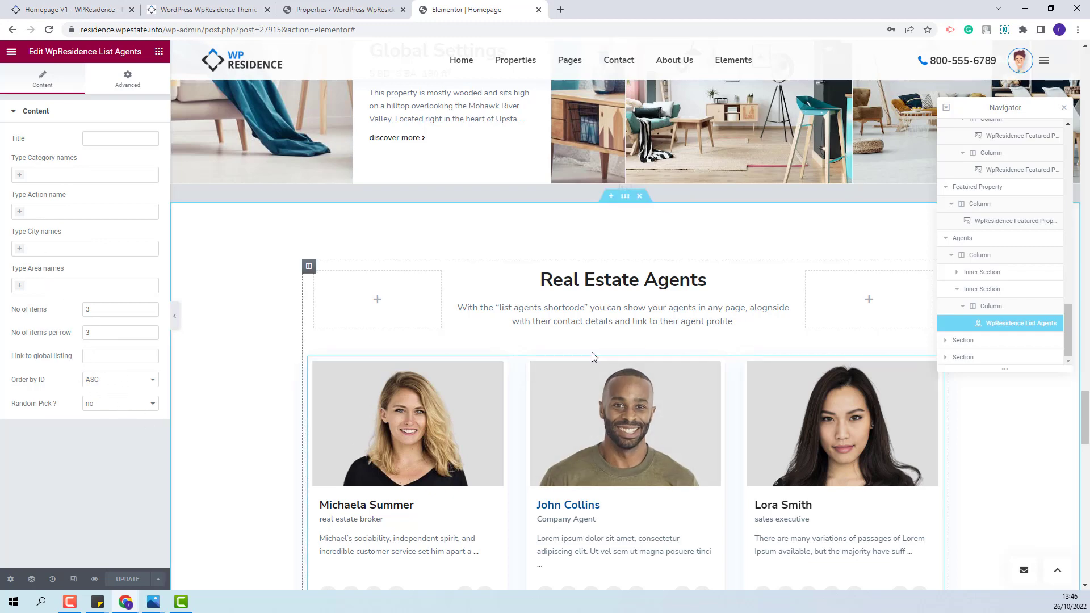
Open the Testimonials section and examine the content settings of each of its three Testimonial widgets
{"action": "scroll", "coordinate": [592, 352], "scroll_direction": "down", "scroll_amount": 5}
{"action": "left_click", "coordinate": [809, 422]}
{"action": "scroll", "coordinate": [809, 422], "scroll_direction": "down", "scroll_amount": 4}
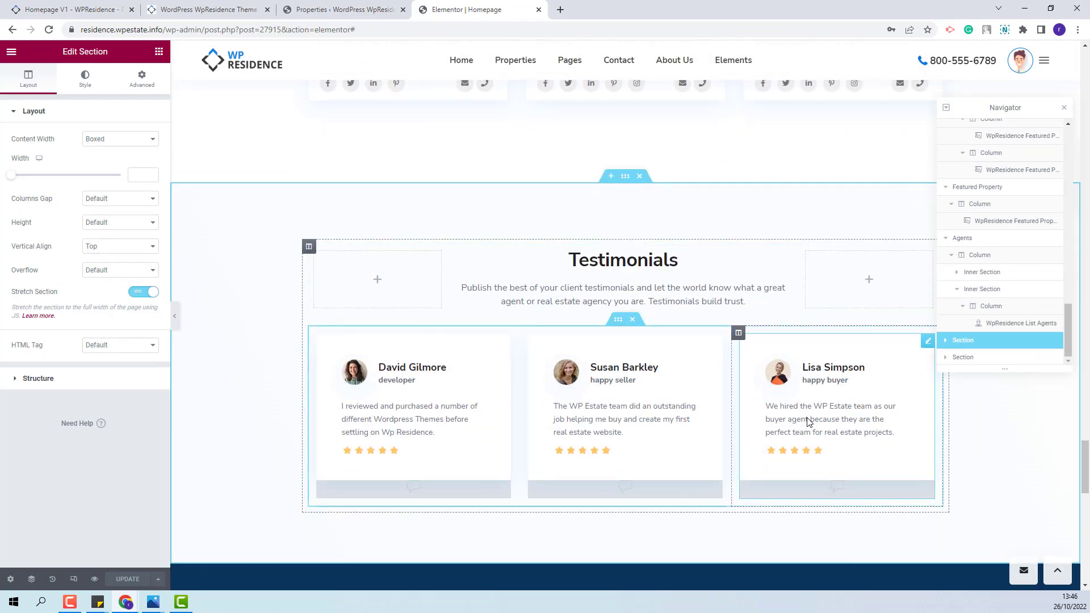
{"action": "left_click", "coordinate": [479, 370]}
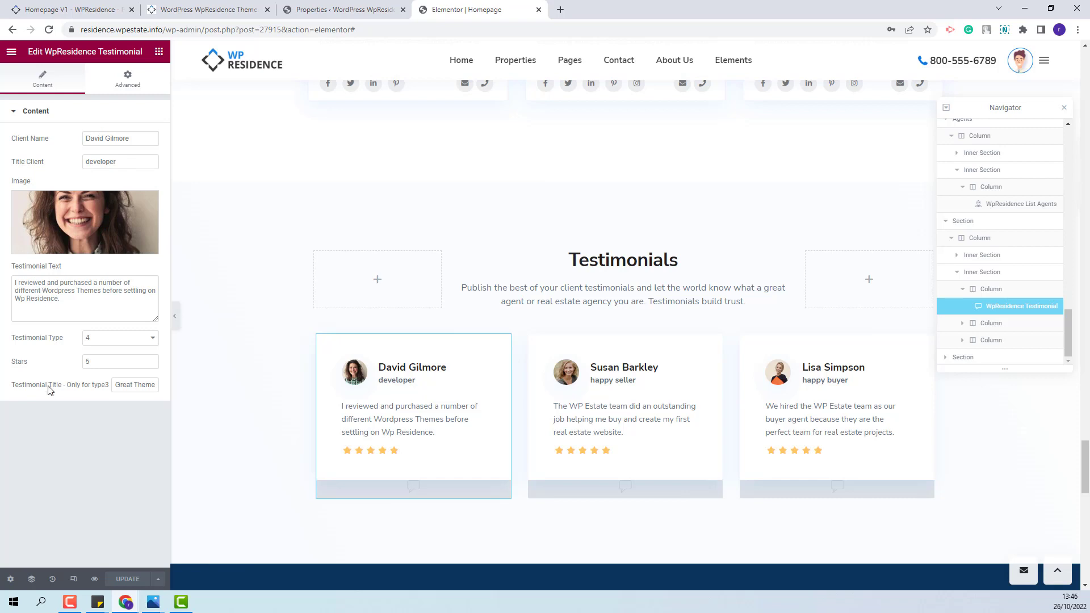
{"action": "left_click", "coordinate": [653, 454]}
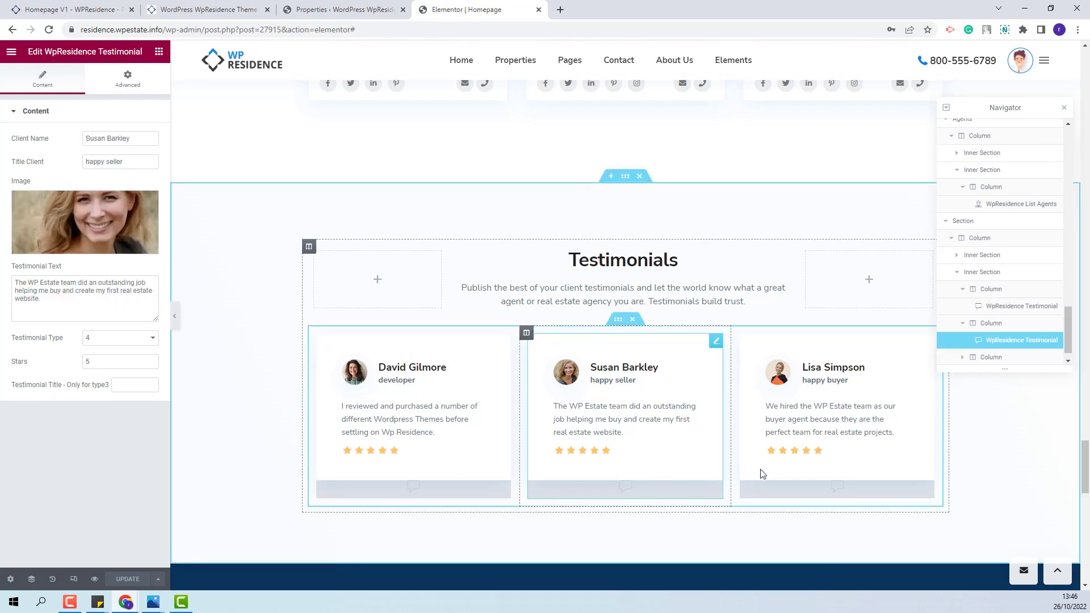
{"action": "left_click", "coordinate": [847, 472]}
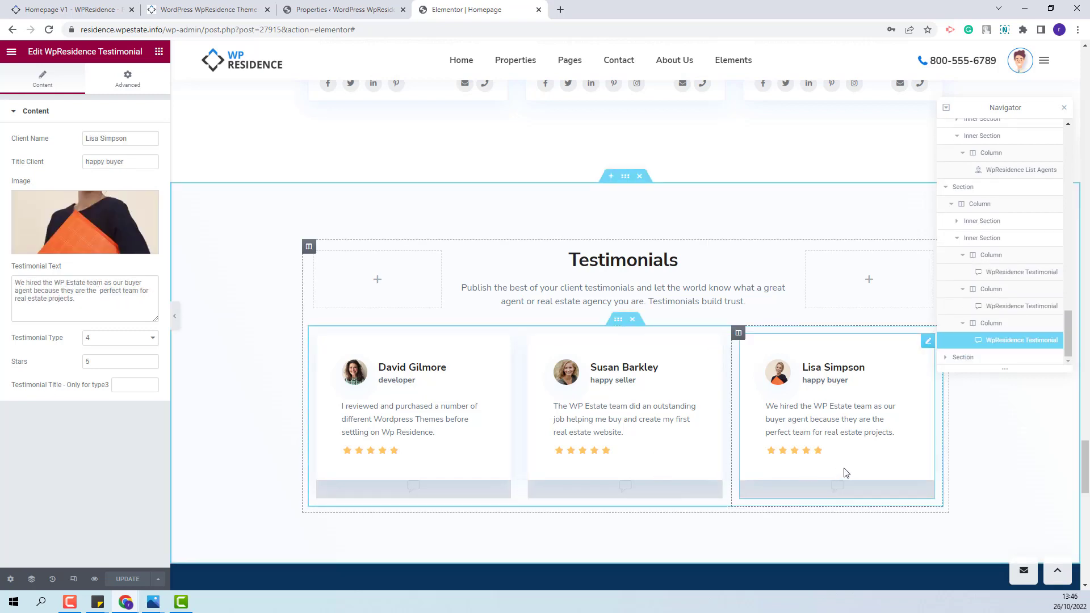
Open the contact section at the end of the page and examine the Contact Form Builder widget's form fields
{"action": "left_click", "coordinate": [963, 357]}
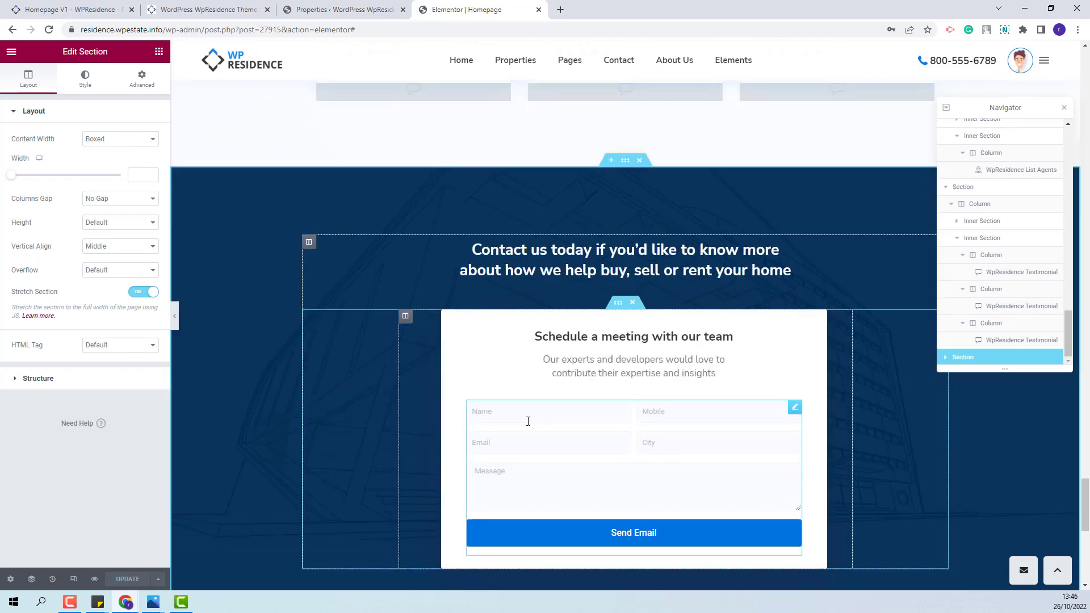
{"action": "scroll", "coordinate": [528, 422], "scroll_direction": "down", "scroll_amount": 1}
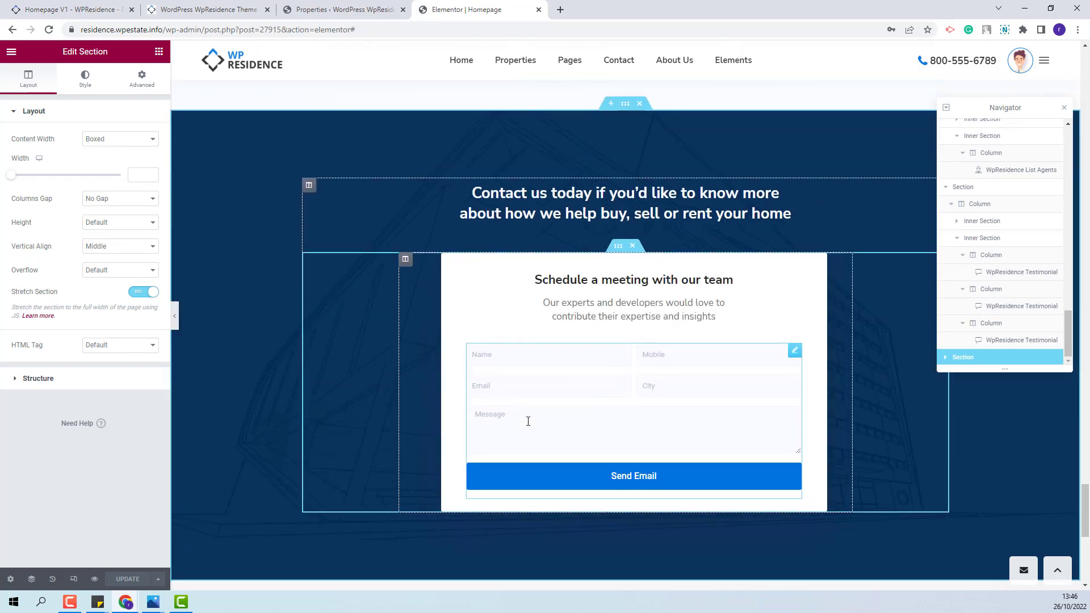
{"action": "left_click", "coordinate": [487, 332]}
{"action": "left_click", "coordinate": [632, 417]}
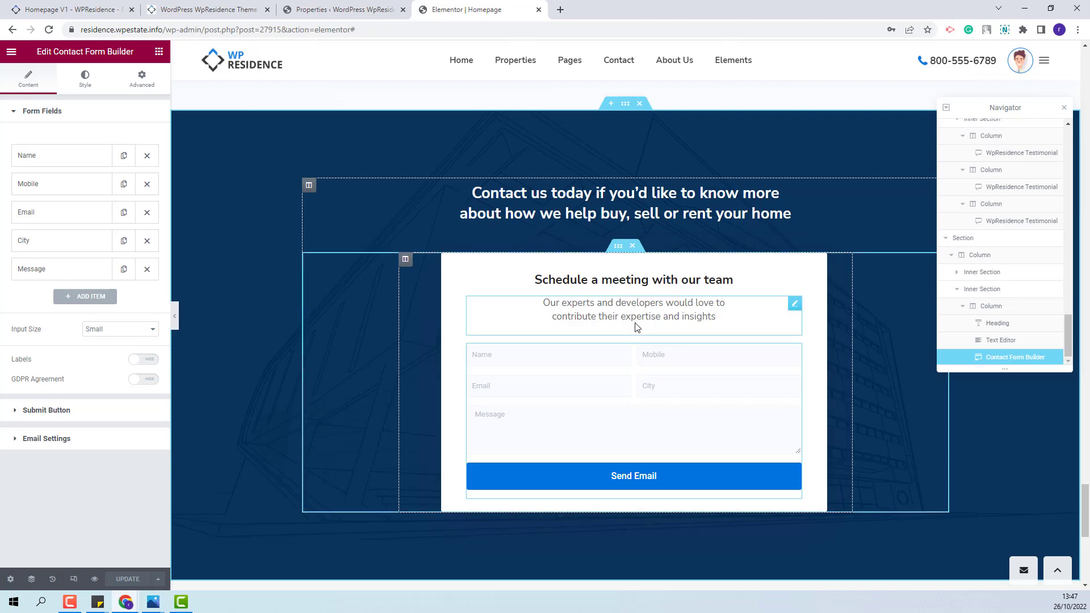
Examine the contact section's background image and Background Overlay style settings
{"action": "left_click", "coordinate": [973, 244]}
{"action": "left_click", "coordinate": [83, 82]}
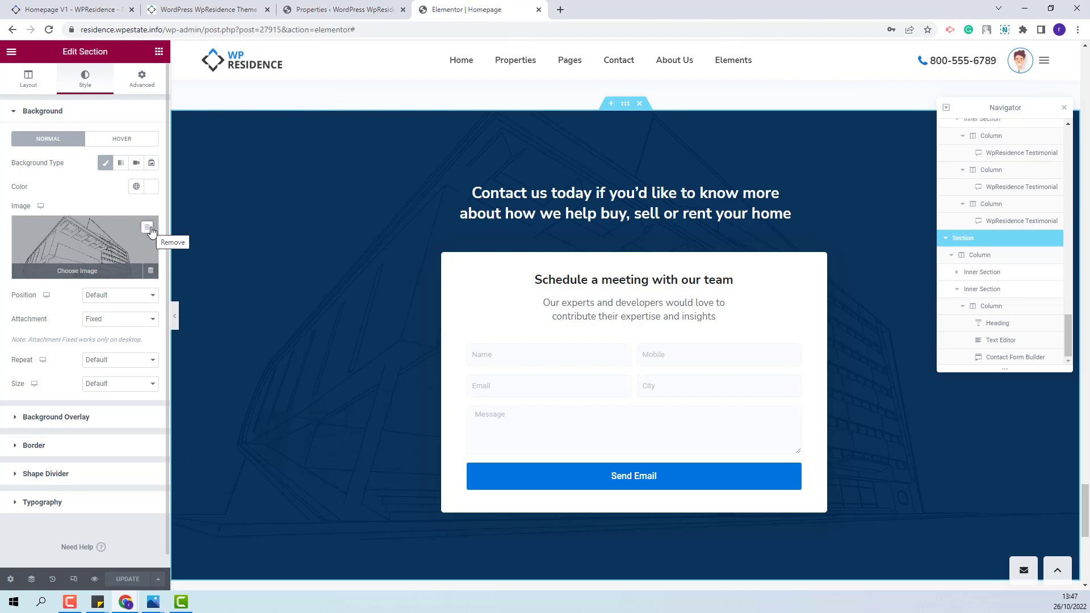
{"action": "left_click", "coordinate": [64, 419]}
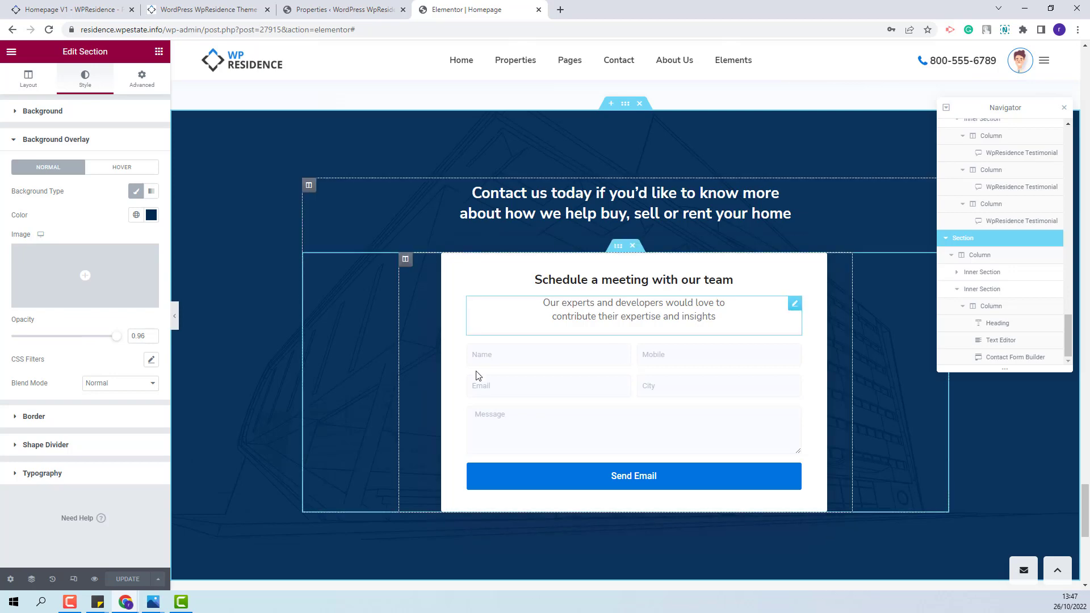
{"action": "scroll", "coordinate": [478, 375], "scroll_direction": "down", "scroll_amount": 5}
{"action": "scroll", "coordinate": [477, 375], "scroll_direction": "up", "scroll_amount": 3}
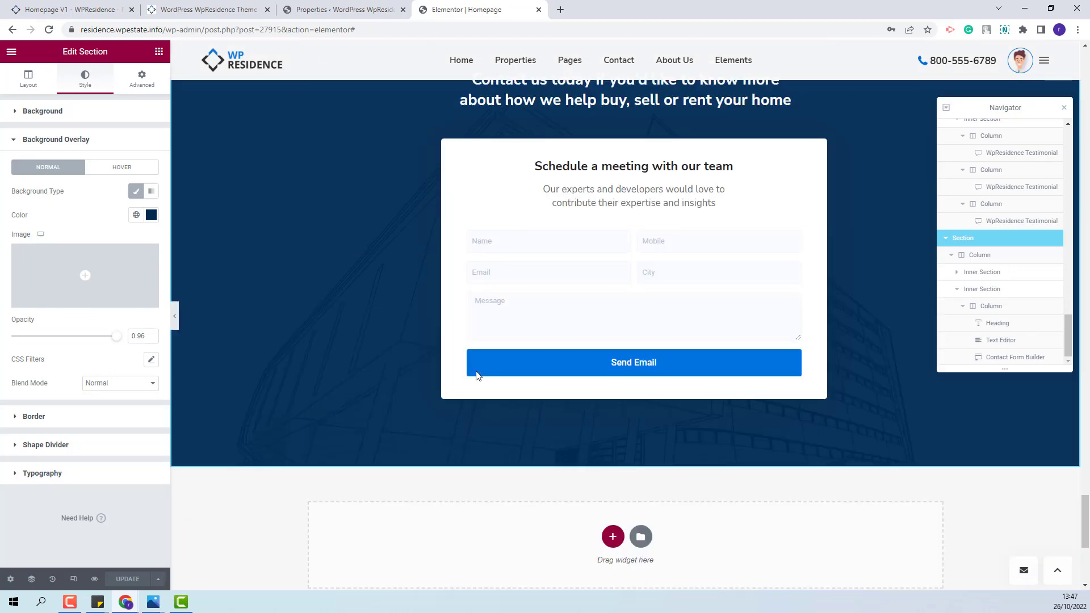